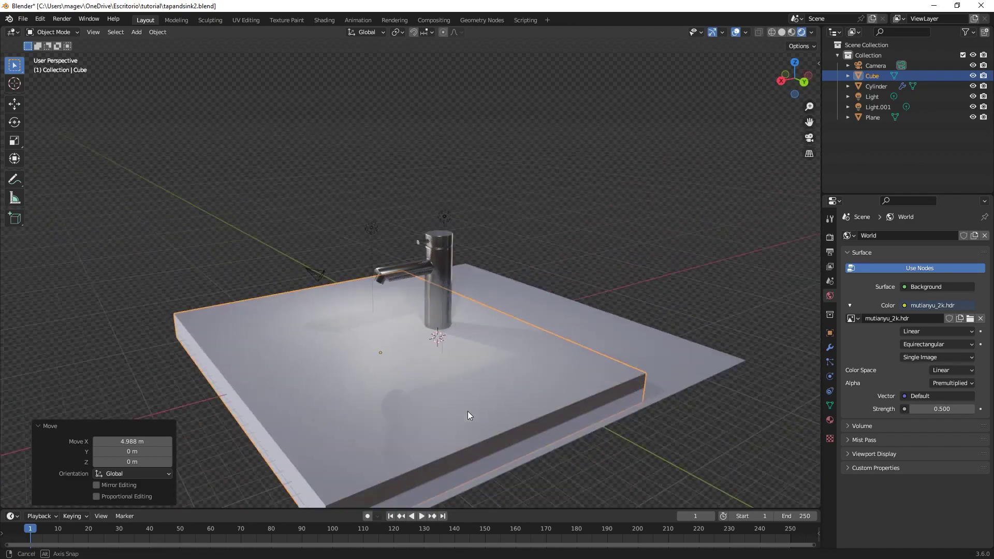
Step: Scale the sink block's mesh down along the X axis in Edit Mode
key("s")
key("x")
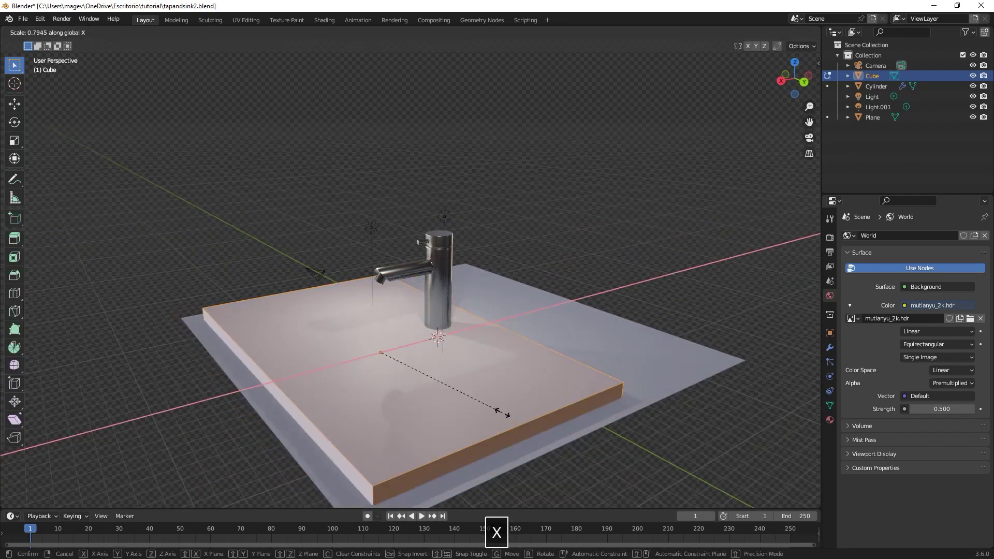
left_click(521, 420)
middle_click_drag(520, 421, 510, 414)
key("Tab")
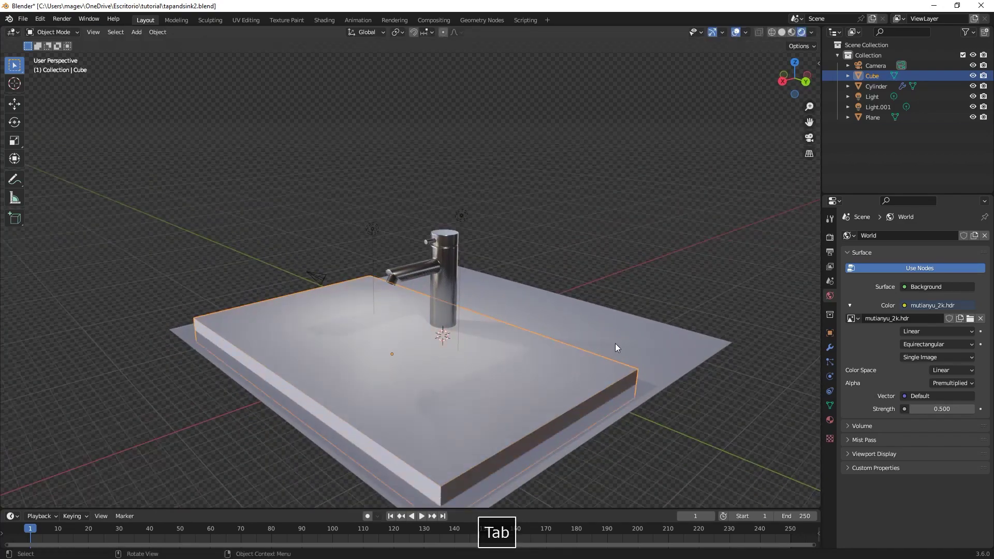
Step: Lower the floor plane by about 3 m along Z
left_click(615, 343)
key("g")
key("z")
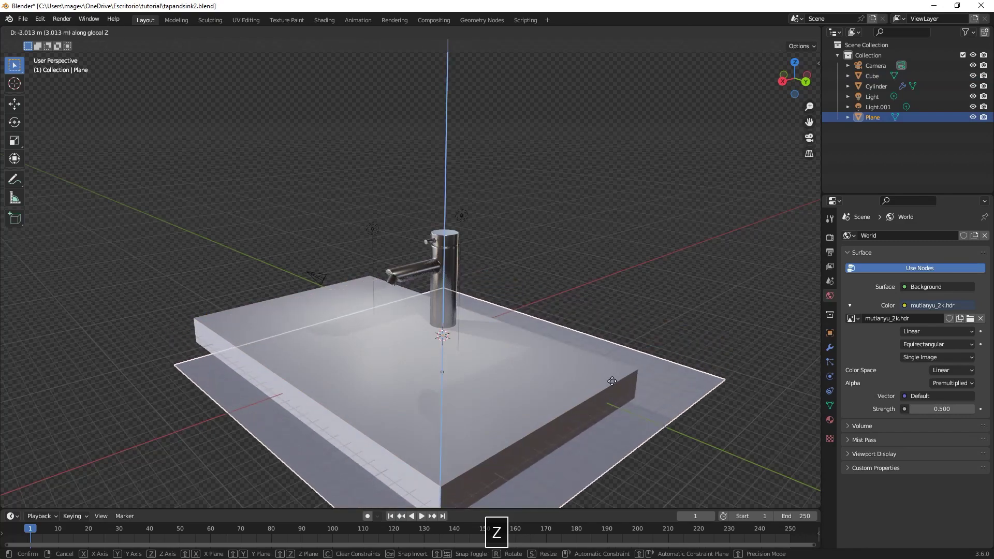
left_click(612, 386)
Step: Select all the objects in the scene together and raise them about 5.41 m along Z
scroll(492, 372, "down", 1)
left_click_drag(250, 188, 552, 401)
key("g")
key("z")
left_click(548, 341)
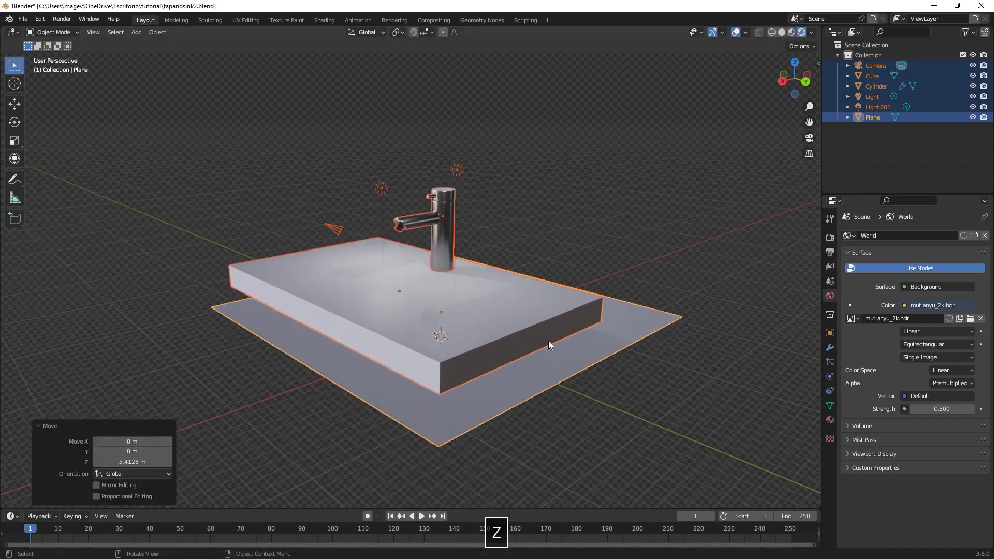
Step: Add a centred loop cut across the sink block in line with the tap and bevel it 11.8 m wide into two end loops
middle_click_drag(548, 343, 551, 401, "shift")
scroll(551, 400, "up", 1)
left_click(451, 380)
middle_click_drag(451, 382, 482, 389)
key("Tab")
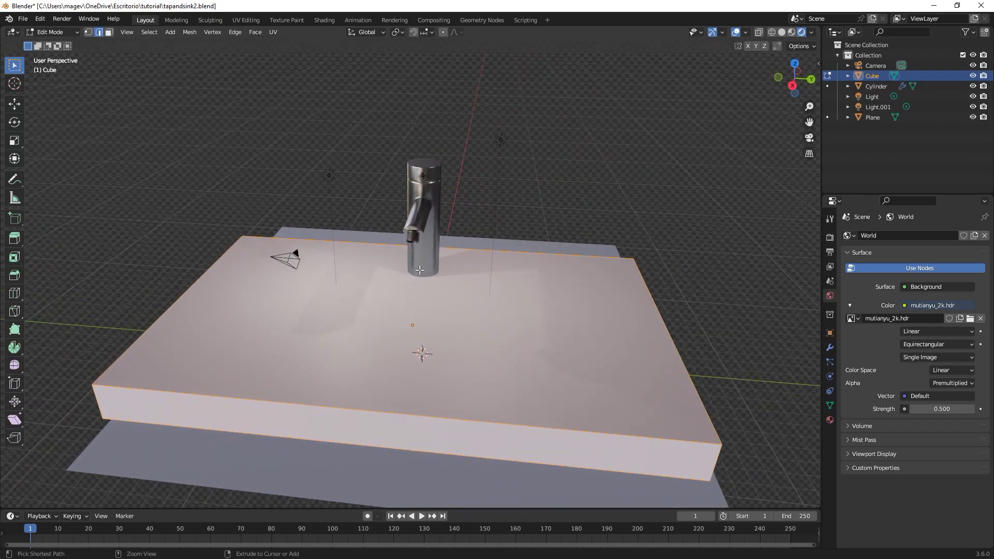
key("ctrl+r")
left_click(435, 249)
right_click(436, 249)
key("ctrl+b")
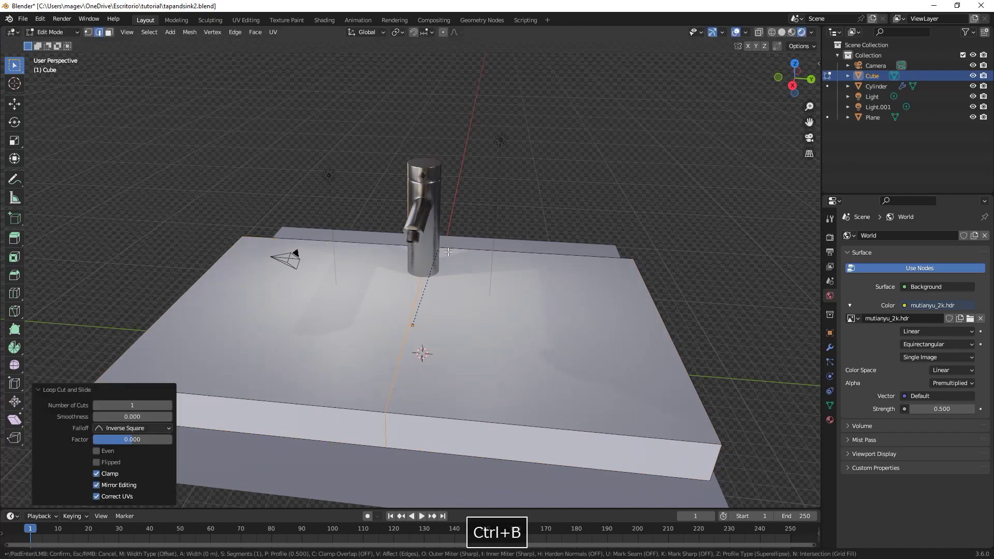
left_click(701, 310)
Step: Add a centred lengthwise loop cut to the sink block and bevel it about 6.5 m to outline the basin
middle_click_drag(673, 311, 352, 200)
key("ctrl+r")
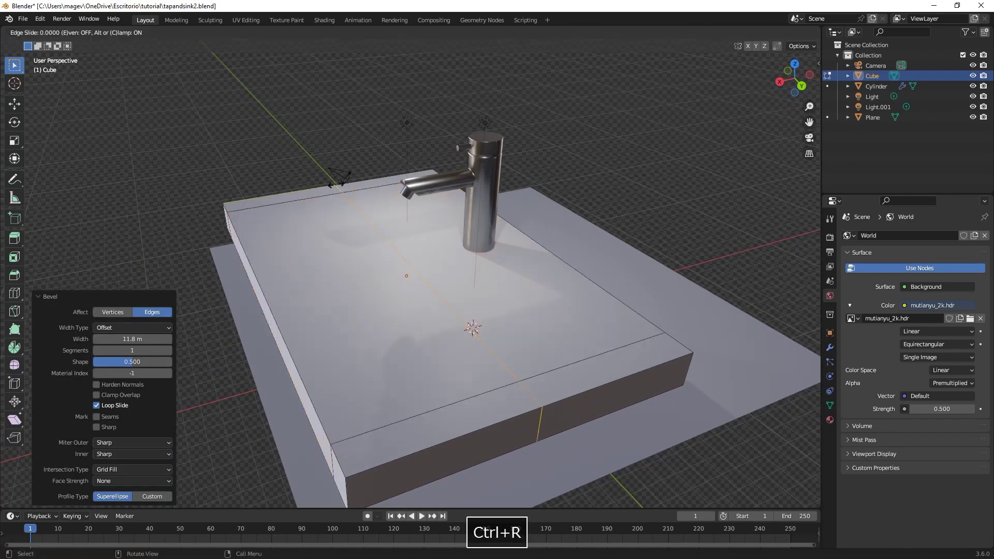
left_click(337, 185)
right_click(336, 185)
key("ctrl+b")
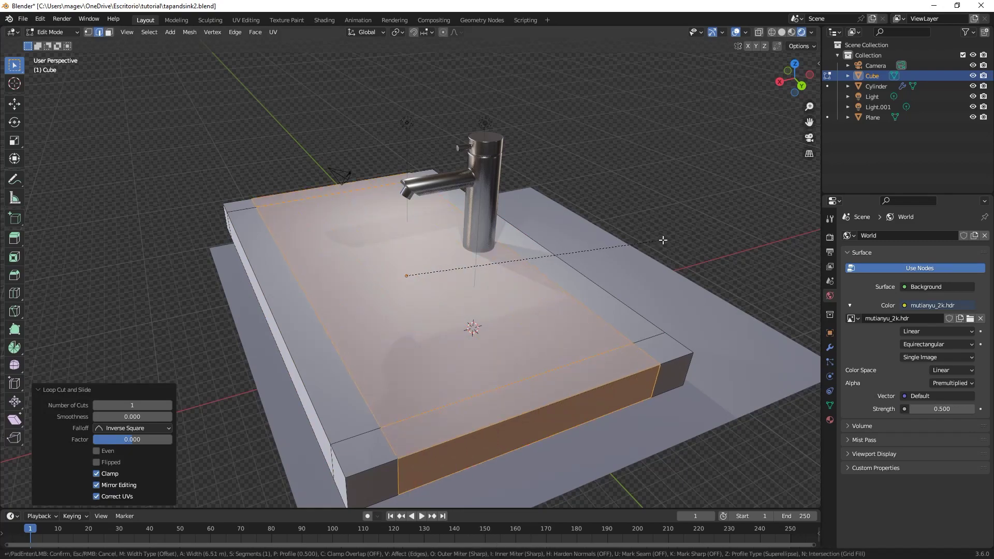
left_click(662, 240)
Step: Extrude the central top face of the sink block about 1.17 m downward to form the basin
middle_click_drag(536, 286, 466, 290)
key("e")
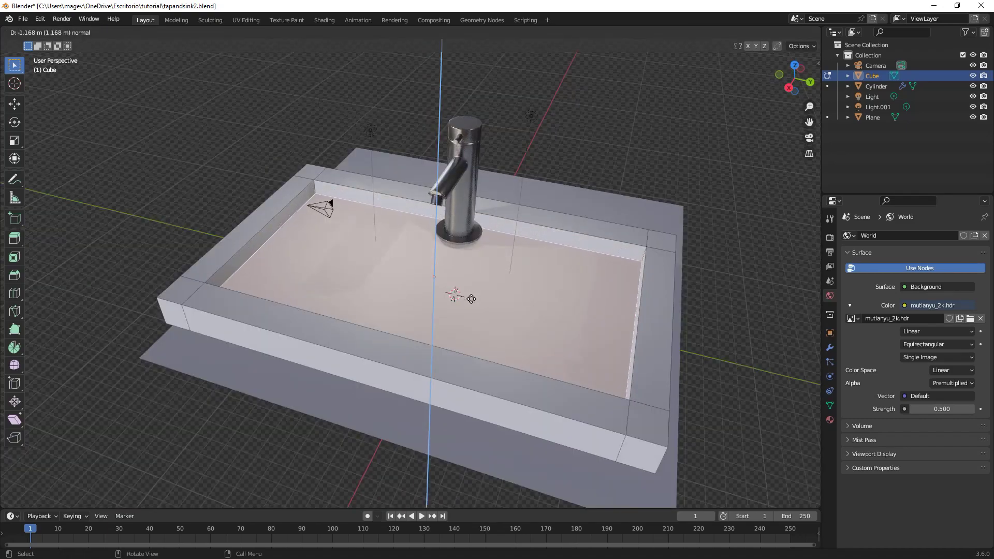
left_click(471, 299)
mouse_move(471, 298)
middle_mouse_down()
mouse_move(425, 288)
mouse_move(489, 291)
middle_mouse_up()
key("Tab")
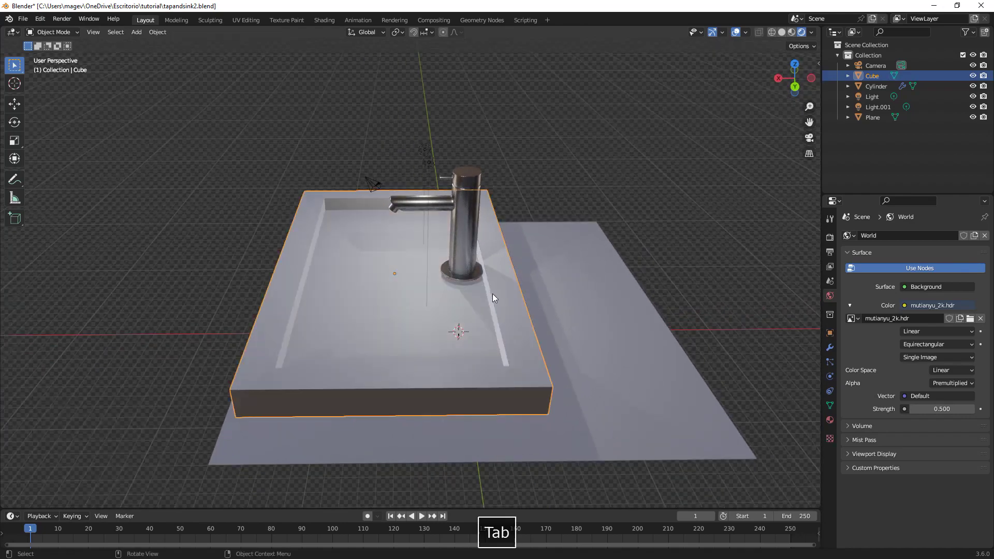
Step: Move the outer vertices of the block's tap side about 2.1 m in the negative X direction to widen that rim
key("Tab")
middle_click_drag(539, 328, 513, 319, "shift")
key("1")
key("shift+z")
left_click_drag(470, 188, 539, 419)
key("g")
key("x")
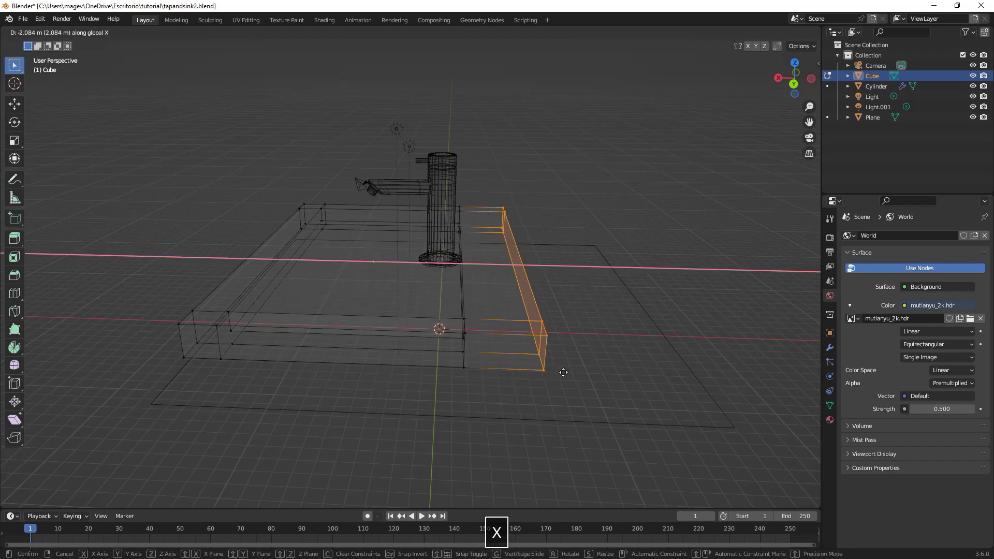
left_click(561, 373)
key("shift+z")
key("Tab")
Step: Move the tap about 3.6 m in the negative X direction and raise it along Z onto the widened rim
left_click(442, 234)
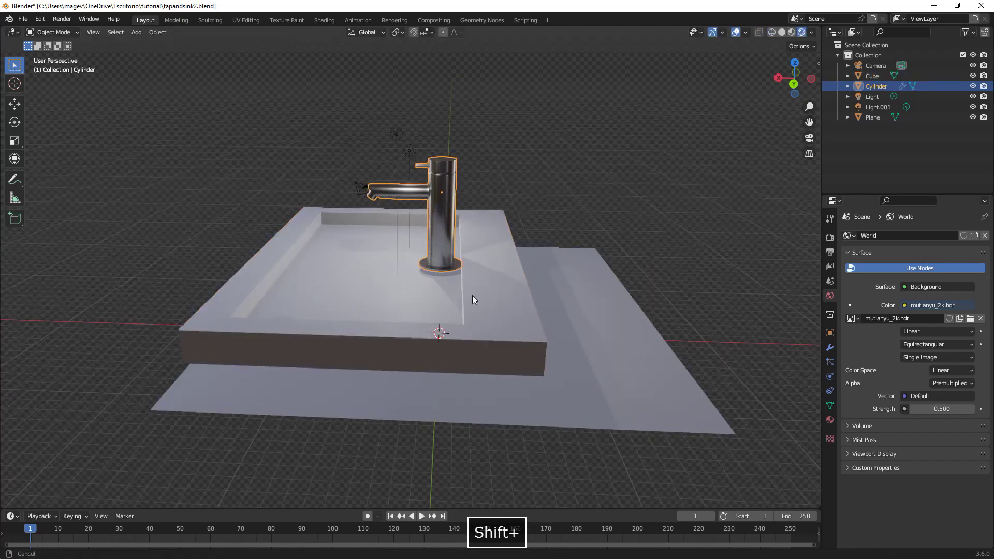
key("g")
key("x")
left_click(523, 304)
key("g")
key("z")
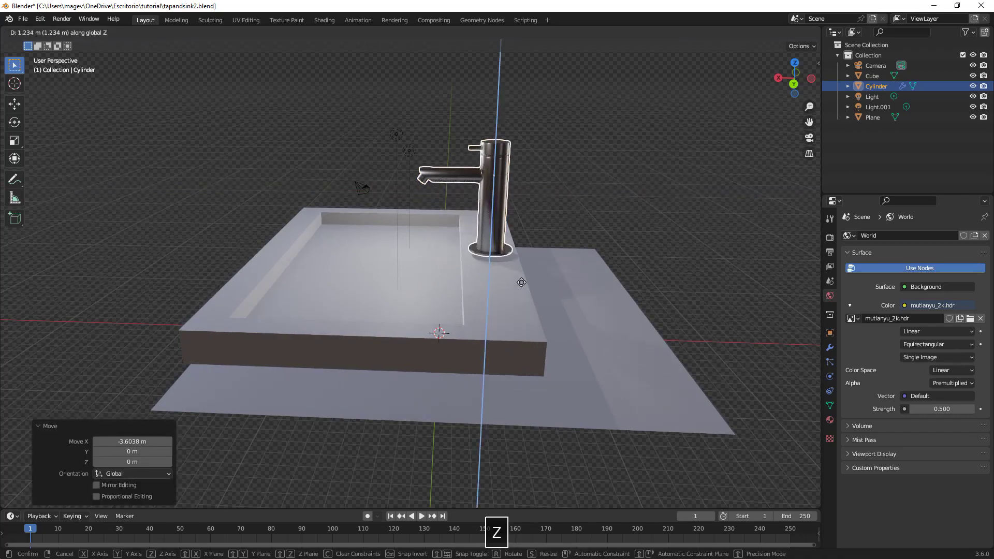
left_click(520, 289)
middle_click_drag(520, 289, 418, 366)
scroll(532, 319, "up", 3)
scroll(418, 366, "up", 3)
middle_click_drag(419, 365, 448, 284)
scroll(446, 315, "down", 2)
scroll(446, 316, "down", 1)
key("alt+a")
Step: Add one centred loop cut in each direction across the sink block, crossing at the middle of the basin floor
scroll(474, 327, "down", 2)
left_click(442, 339)
key("Tab")
key("2")
key("ctrl+r")
left_click(446, 262)
right_click(446, 262)
key("ctrl+r")
left_click(439, 326)
right_click(439, 325)
Step: Select the basin's vertical edge ring and deselect its mid-side edges, leaving only the four inner corner edges selected
middle_click_drag(439, 325, 396, 298)
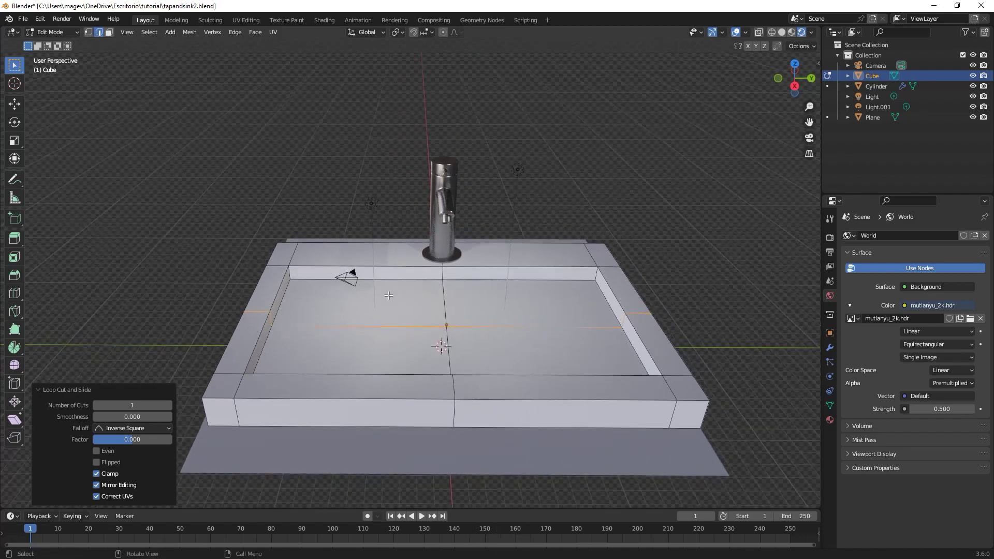
left_click(289, 275, "ctrl+alt")
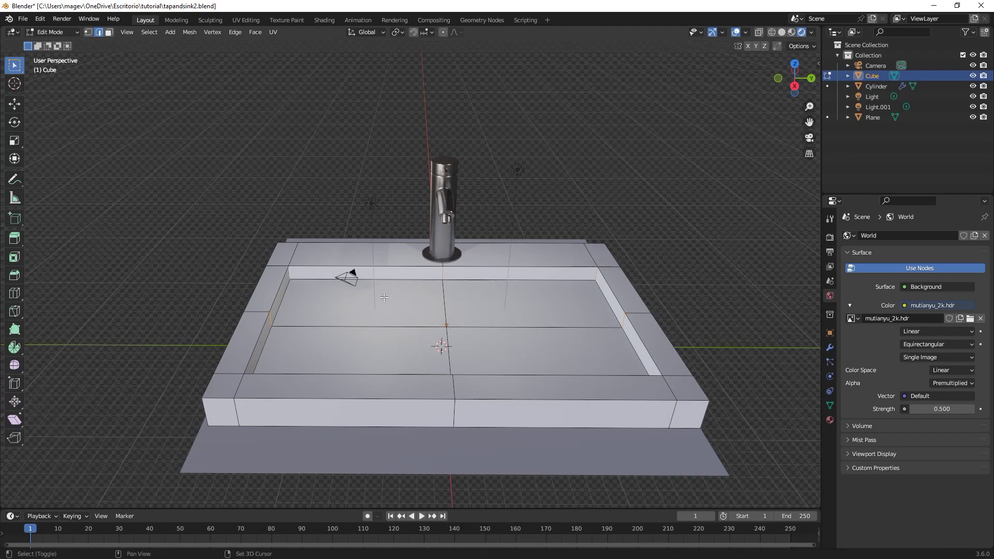
key("shift+z")
middle_click_drag(400, 347, 375, 328)
key("b")
left_click_drag(225, 281, 631, 329)
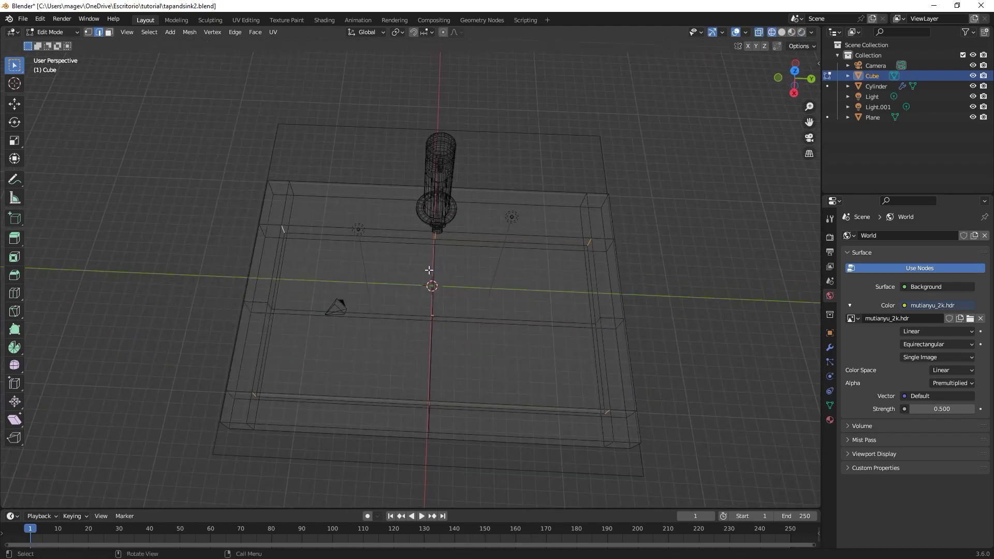
key("b")
left_click_drag(406, 184, 461, 427)
key("shift+z")
middle_click_drag(461, 427, 470, 390)
scroll(470, 389, "up", 2)
middle_click_drag(470, 389, 473, 394)
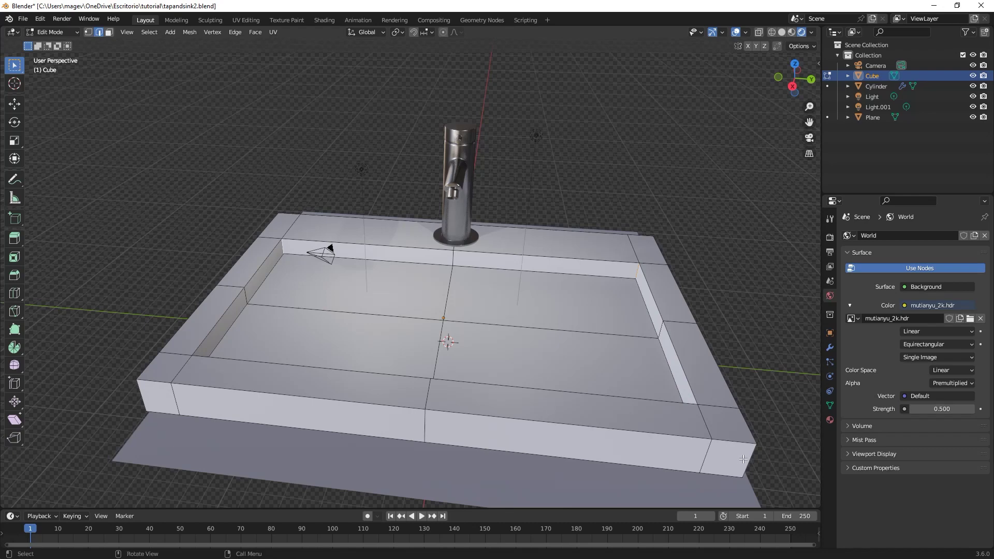
Step: Add the sink's two front outer corner edges to the selection and bevel all the corners about 1.36 m with 7 segments
left_click(137, 396, "shift")
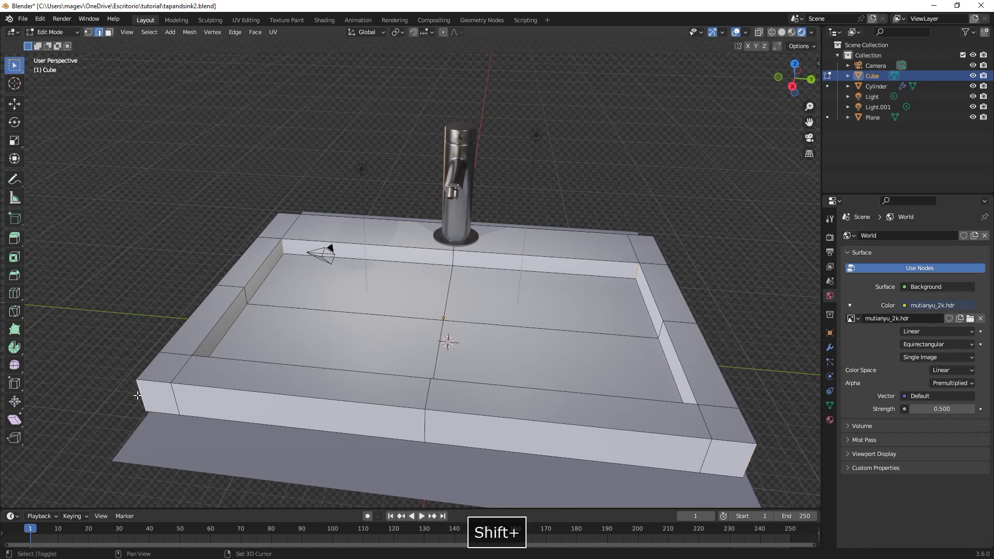
key("ctrl+b")
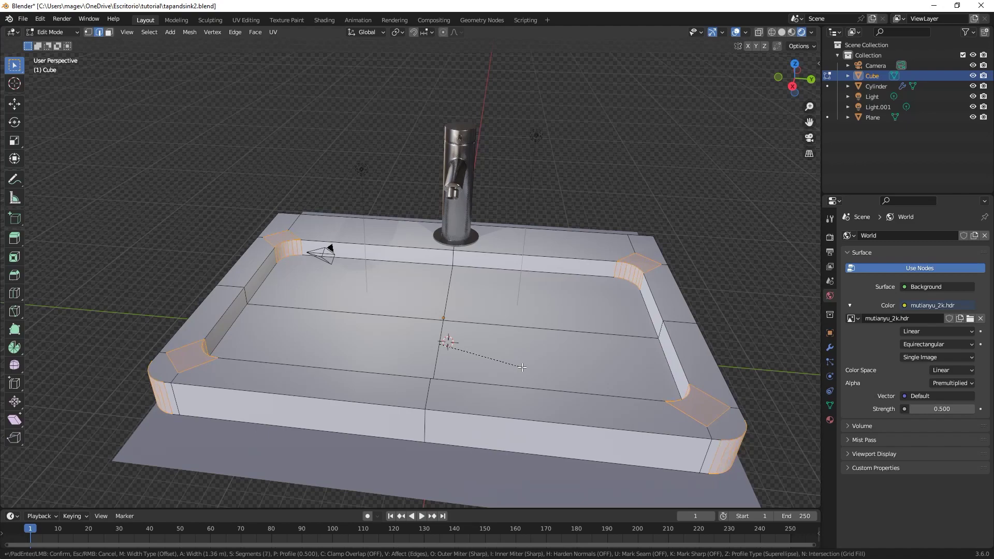
left_click(522, 367)
middle_click_drag(523, 367, 496, 362)
key("Tab")
scroll(486, 358, "up", 5)
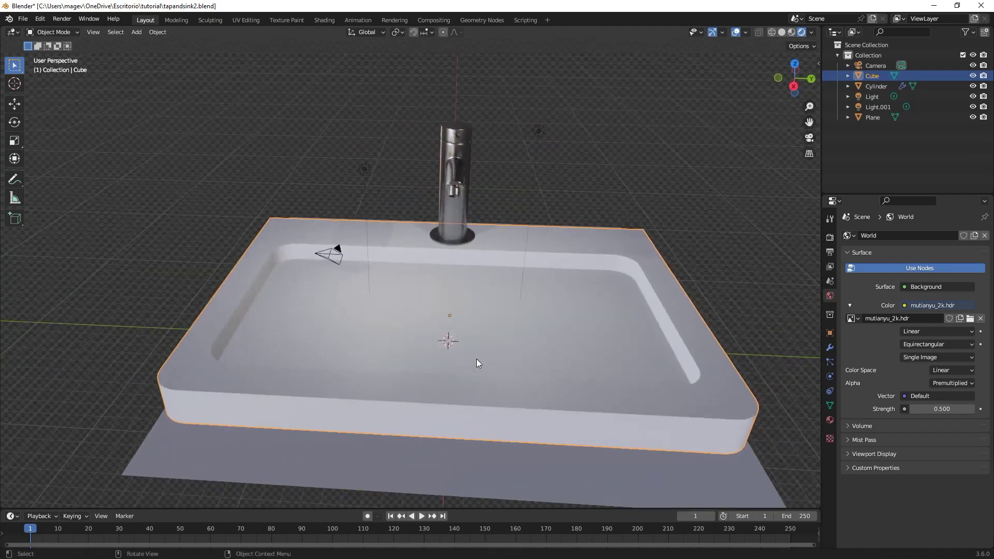
Step: Select the basin floor faces, convert them to their boundary loop and bevel it 0.132 m with 3 segments
key("Tab")
key("3")
left_click(481, 326)
left_click(507, 353, "shift")
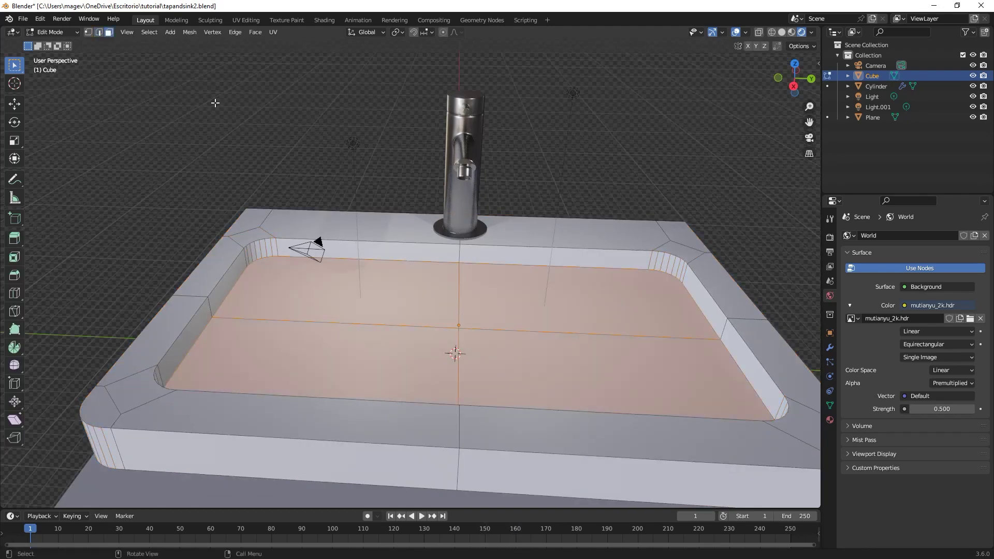
left_click(148, 33)
mouse_move(175, 200)
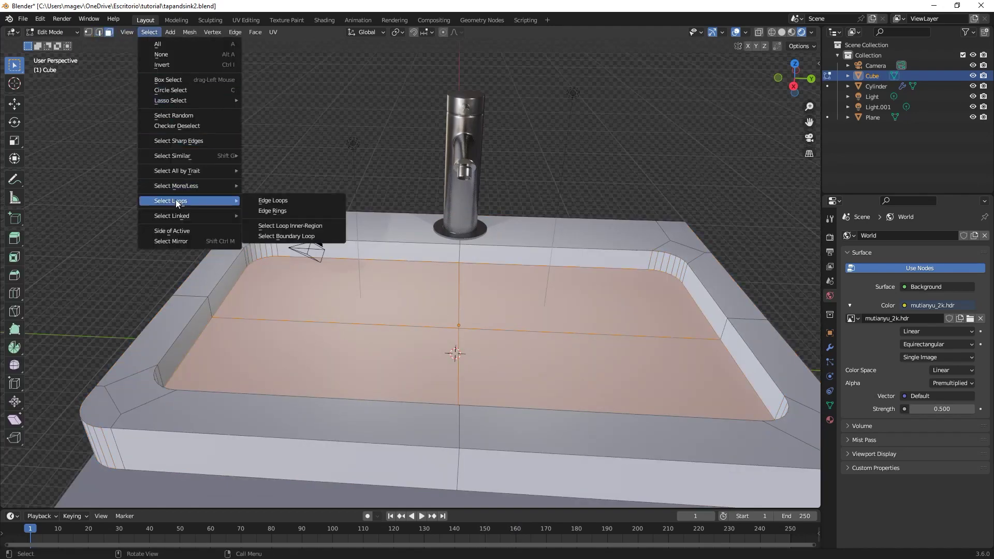
left_click(284, 232)
middle_click_drag(284, 232, 418, 246)
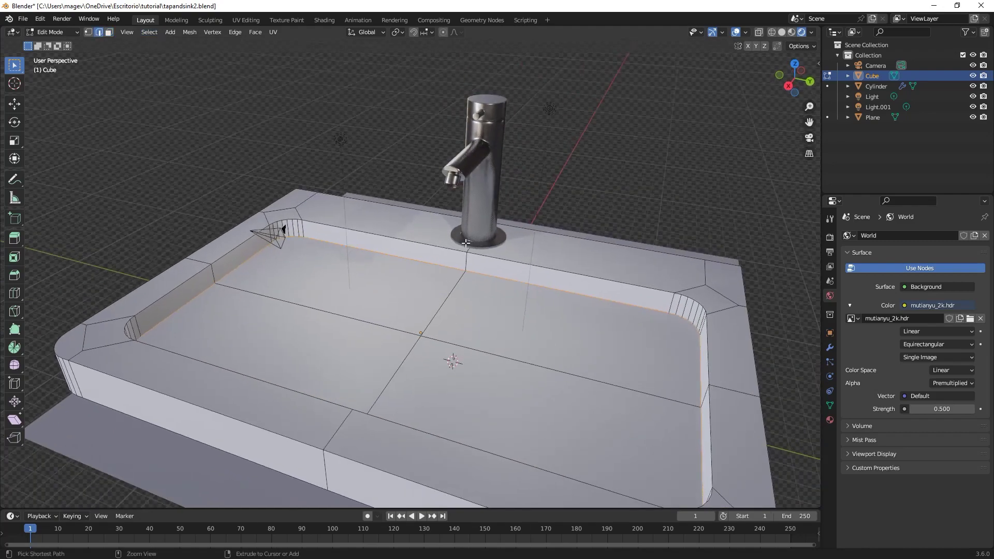
key("ctrl+b")
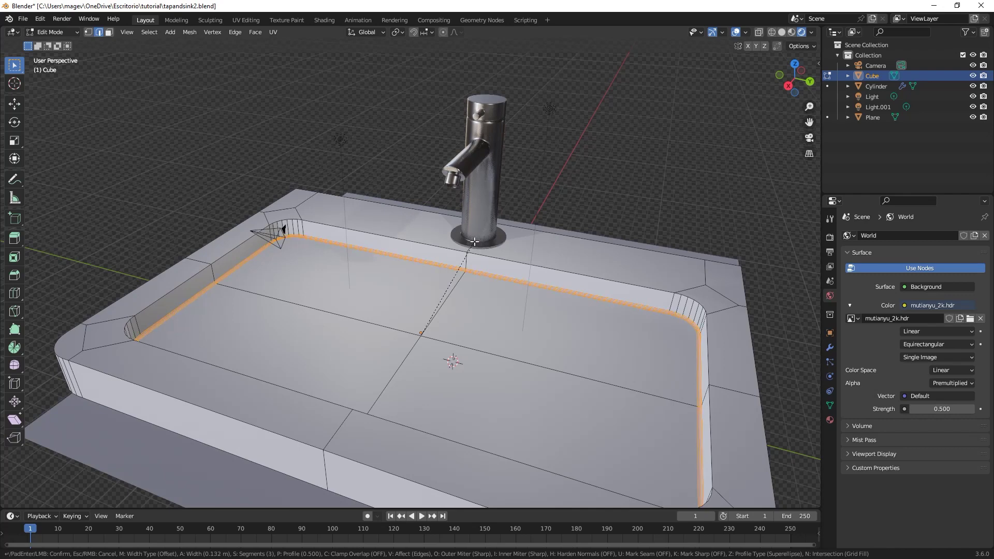
left_click(474, 242)
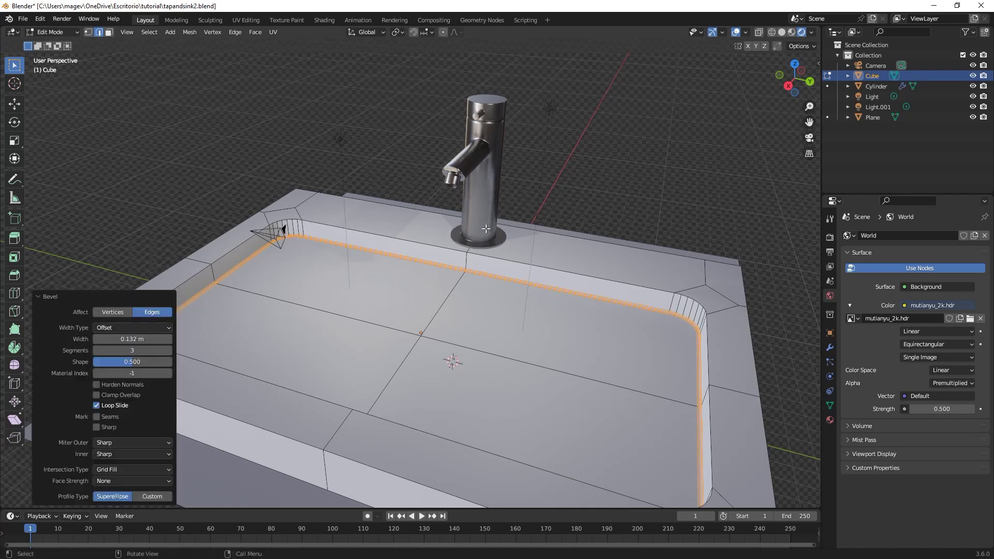
scroll(497, 258, "down", 2)
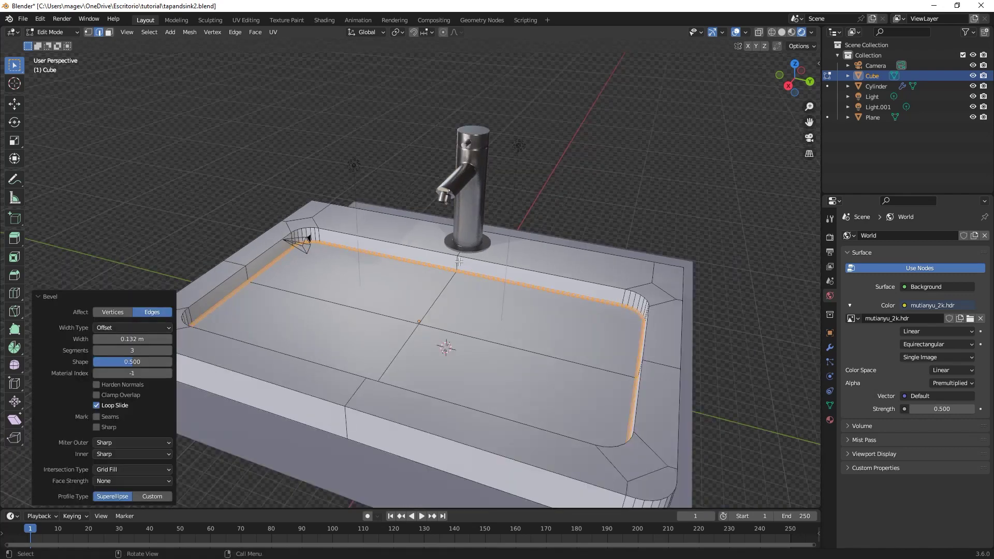
Step: Select the boundary loops of the basin's inner wall faces and deselect the lower one, keeping only the upper rim loop
key("3")
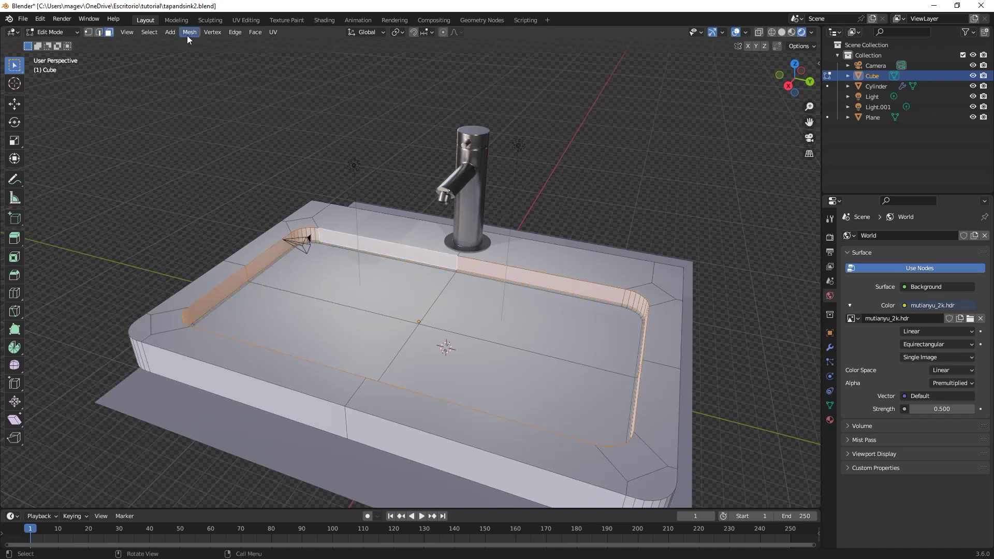
left_click(160, 33)
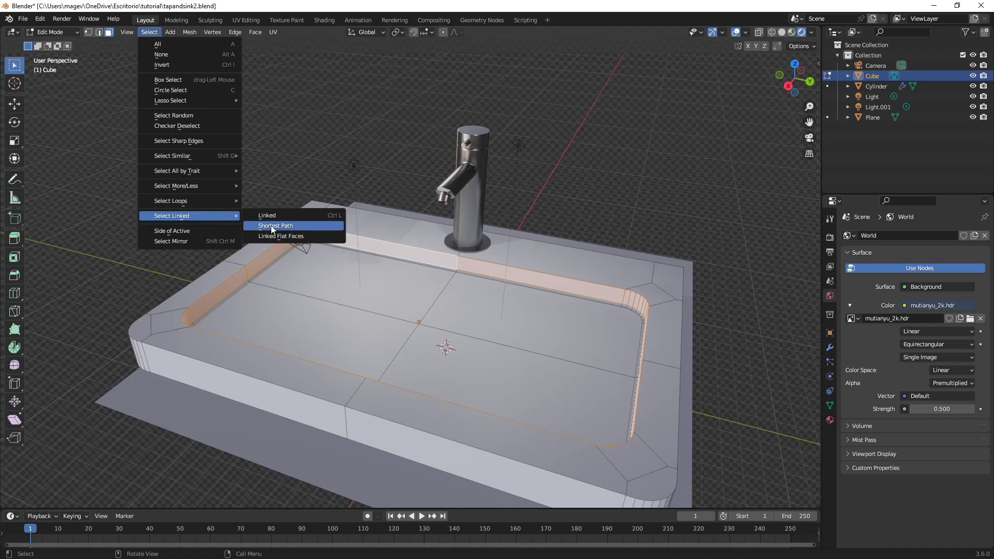
mouse_move(201, 201)
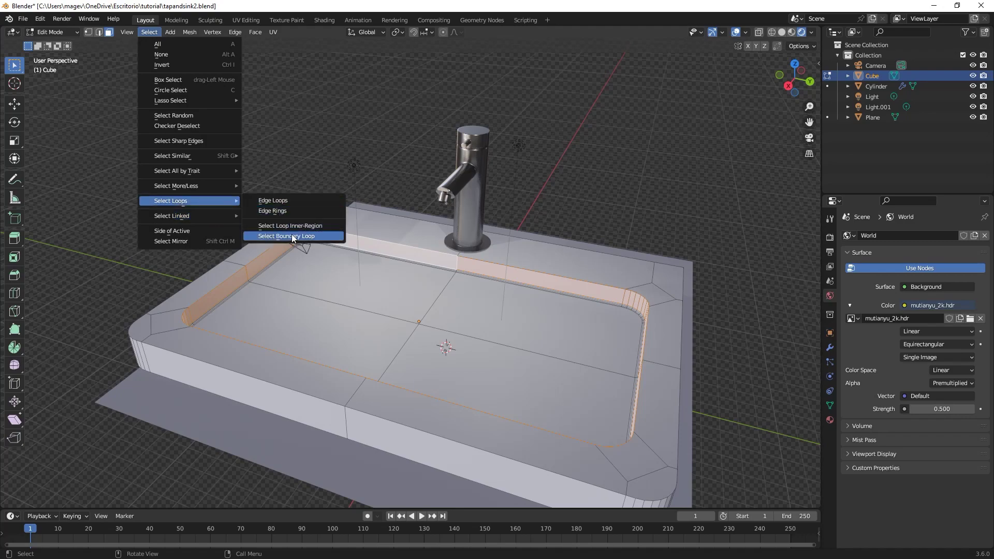
left_click(290, 236)
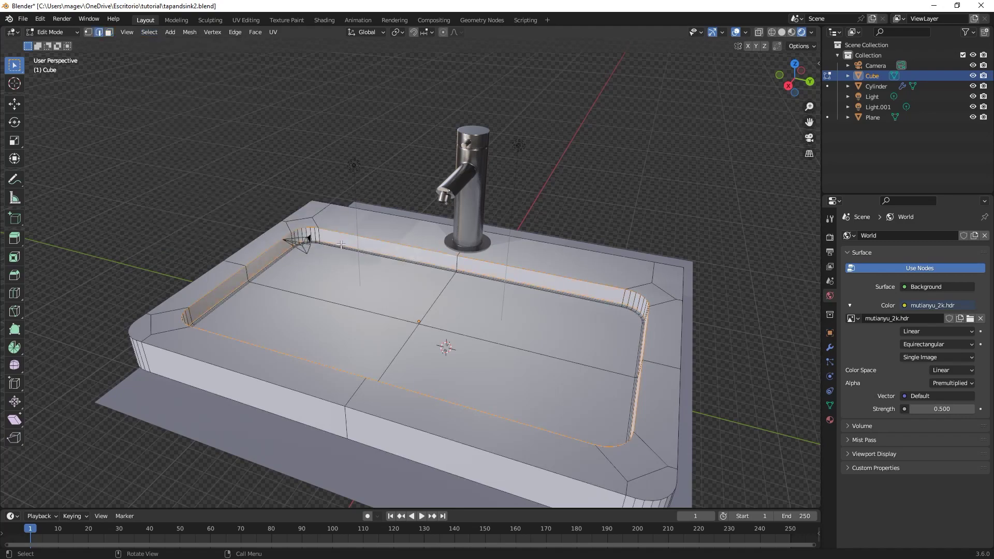
key("KP_3")
key("shift+z")
key("b")
mouse_move(231, 263)
middle_mouse_down()
mouse_move(513, 310)
mouse_move(652, 314)
middle_mouse_up()
key("shift+z")
middle_click_drag(477, 258, 463, 292)
scroll(462, 292, "up", 1)
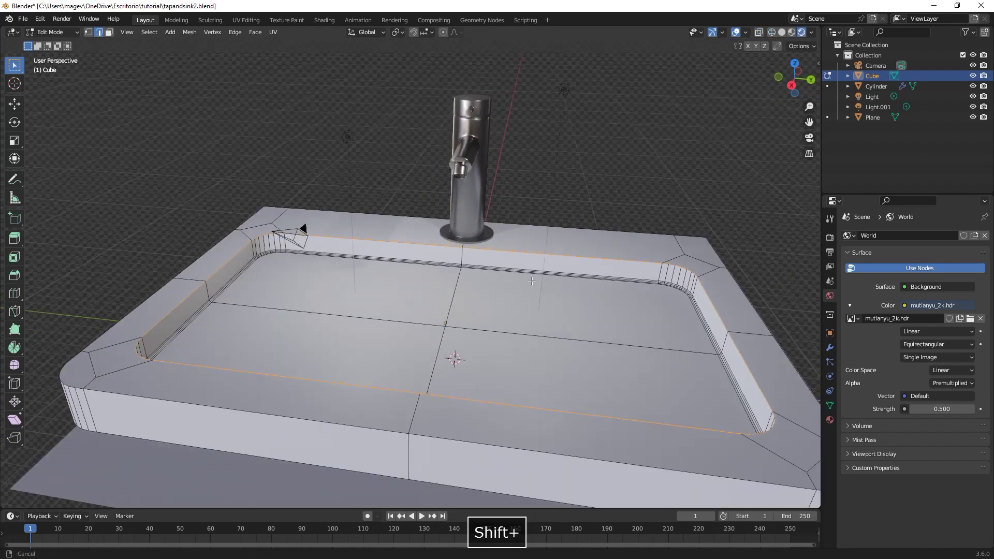
Step: Bevel the basin's upper rim loop 0.0941 m with 3 segments and check the rounded edge in Object Mode
middle_click_drag(533, 277, 443, 281, "shift")
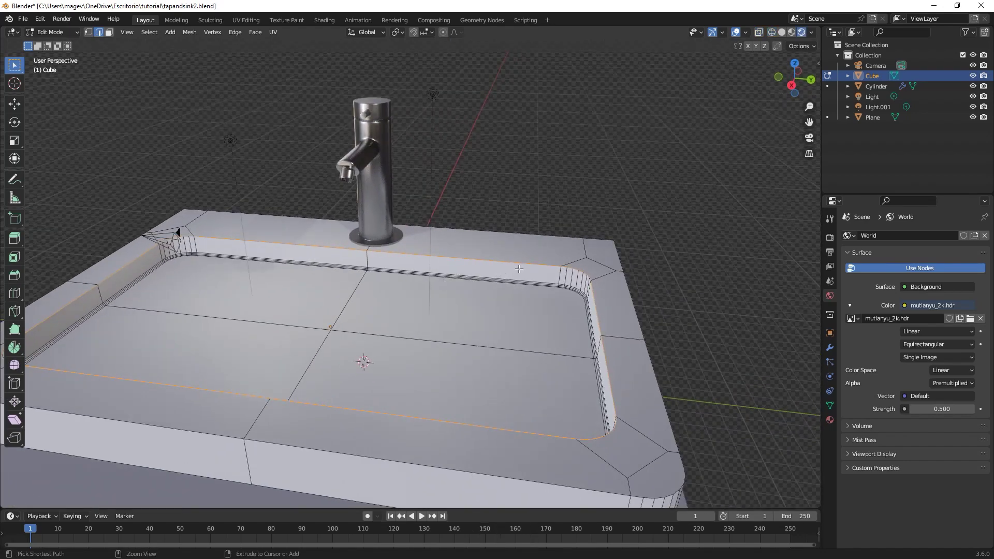
key("ctrl+b")
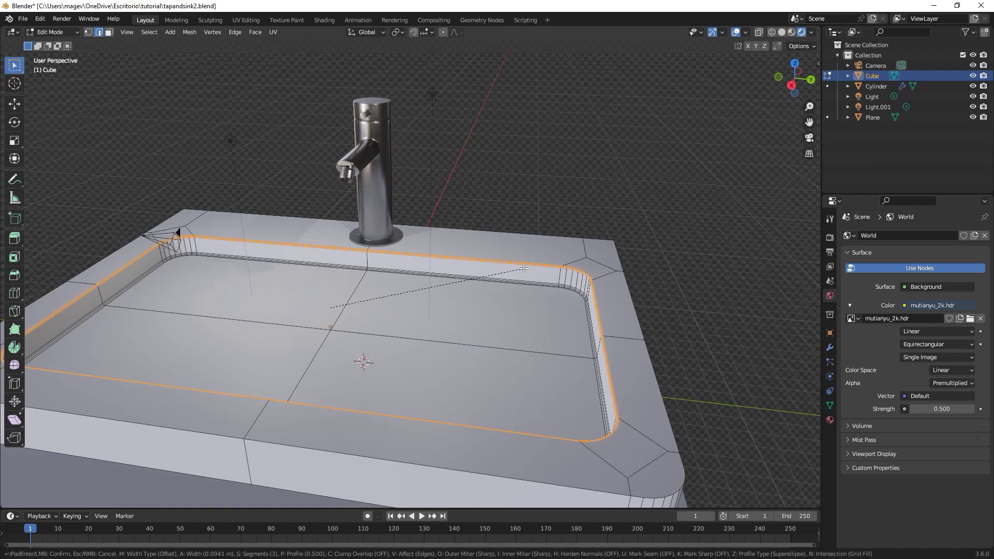
left_click(524, 269)
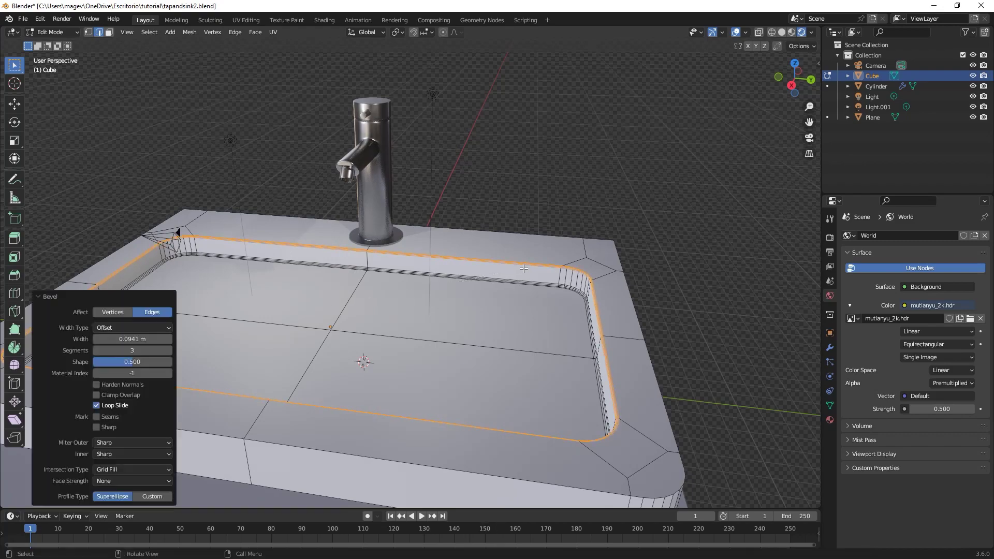
key("Tab")
scroll(505, 275, "down", 3)
middle_click_drag(315, 253, 294, 260)
middle_click_drag(374, 315, 405, 278, "shift")
key("Tab")
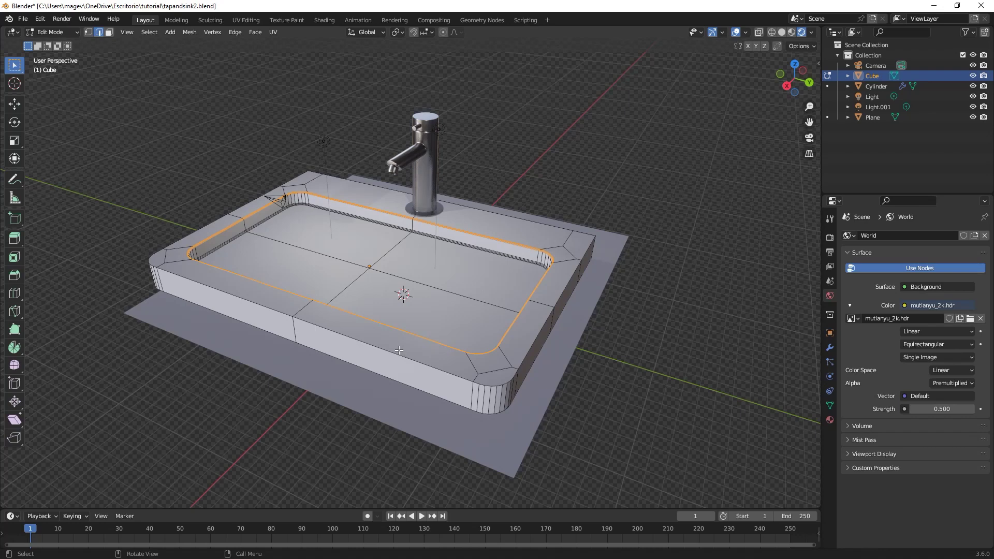
Step: Select the outer top edges along the straight front, side and back stretches of the sink's rim
key("2")
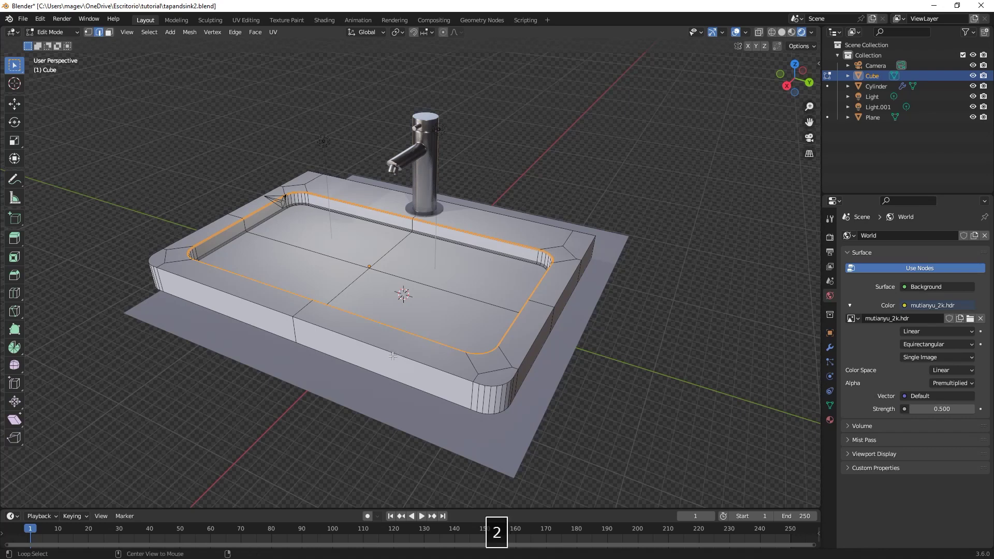
left_click(392, 357, "alt")
left_click(543, 329, "alt+shift")
left_click(538, 227, "alt+shift")
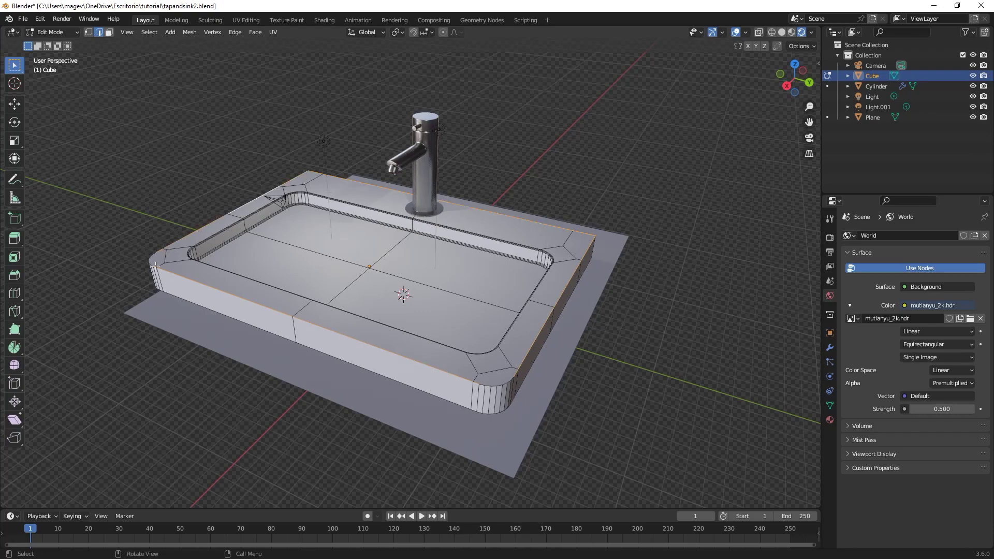
Step: Add the outer top edges of both rounded front corners to the rim selection
middle_click_drag(170, 270, 251, 274)
scroll(251, 275, "up", 1)
middle_click_drag(248, 347, 342, 285, "shift")
scroll(342, 284, "up", 1)
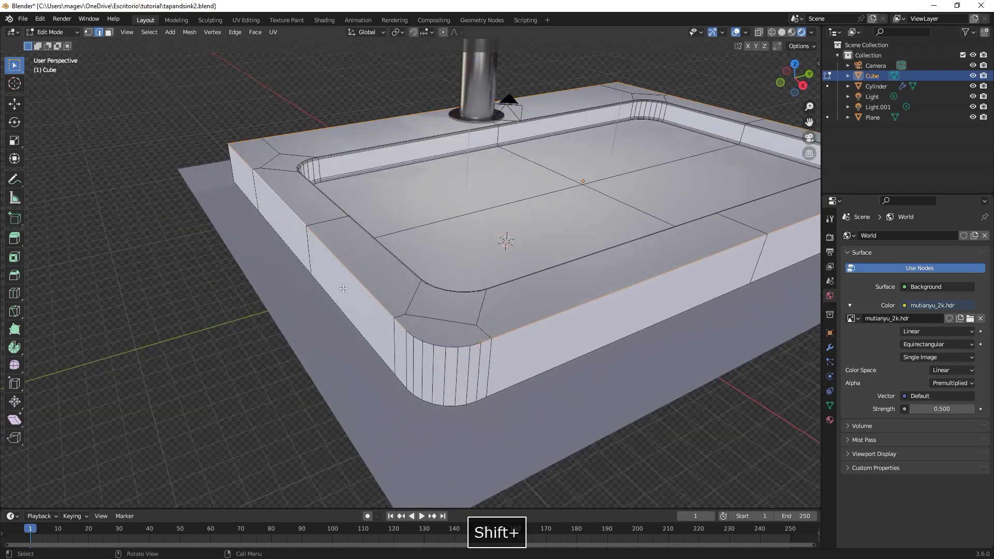
left_click(442, 353, "alt+shift")
scroll(458, 349, "down", 5)
middle_click_drag(462, 348, 414, 348)
scroll(425, 349, "up", 5)
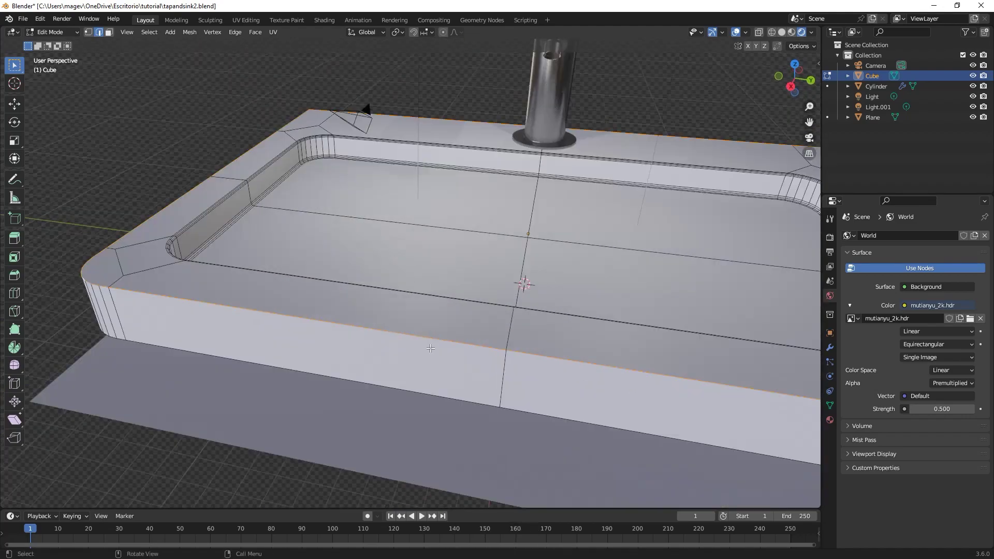
middle_click_drag(636, 369, 490, 374, "shift")
left_click(744, 446, "alt+shift")
middle_click_drag(744, 447, 665, 395)
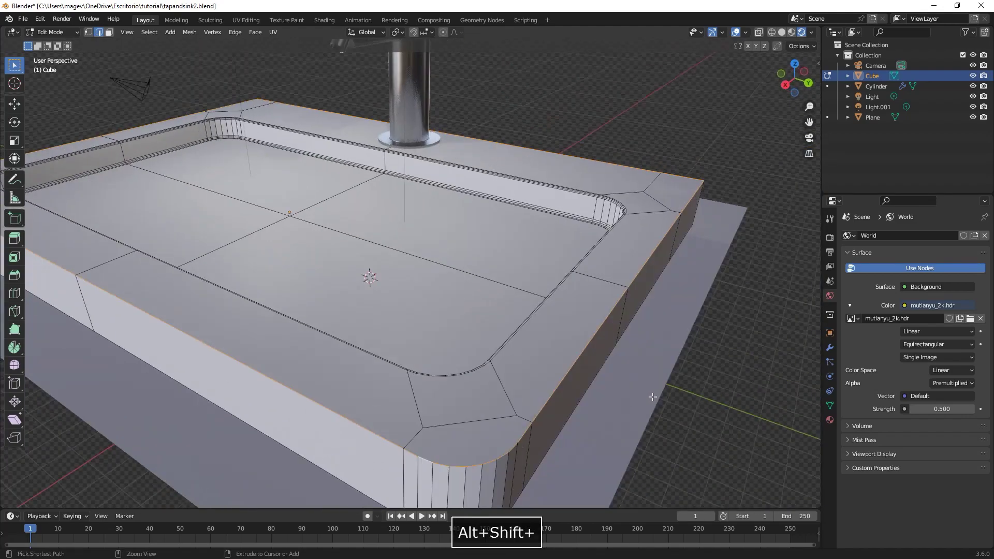
Step: Bevel the sink's outer top edge loop about 0.125 m with 3 segments and apply Shade Auto Smooth to the sink
key("ctrl+b")
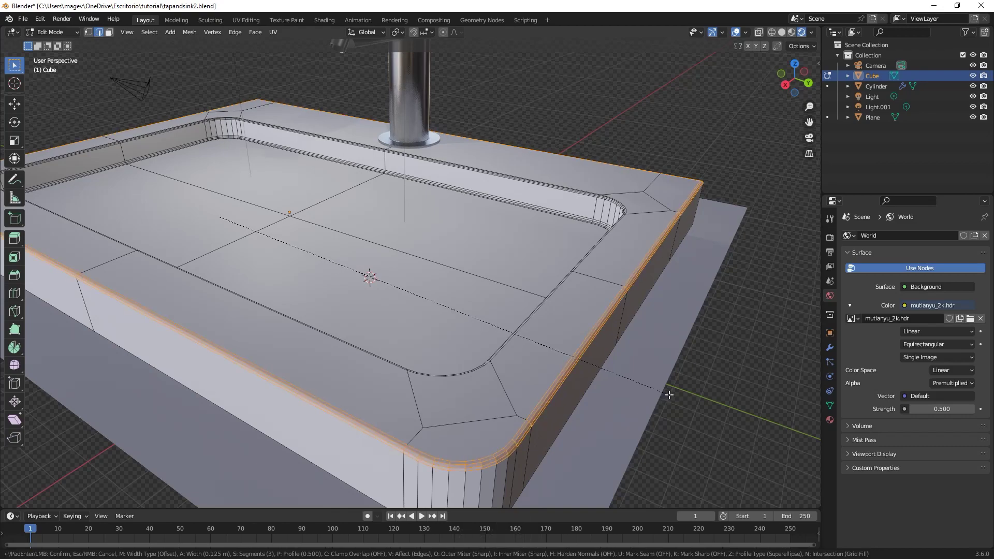
left_click(669, 395)
key("Tab")
scroll(524, 367, "down", 5)
right_click(452, 333)
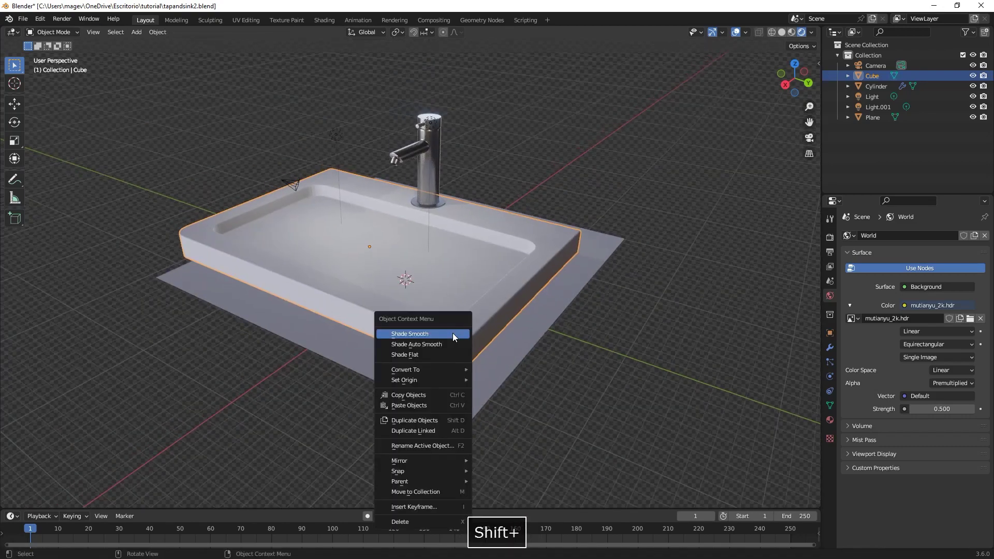
left_click(439, 344)
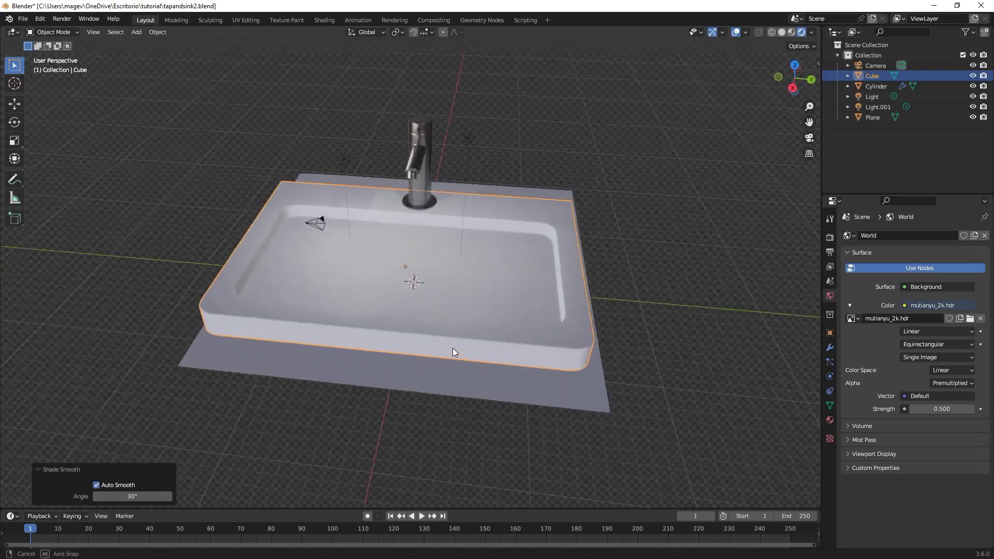
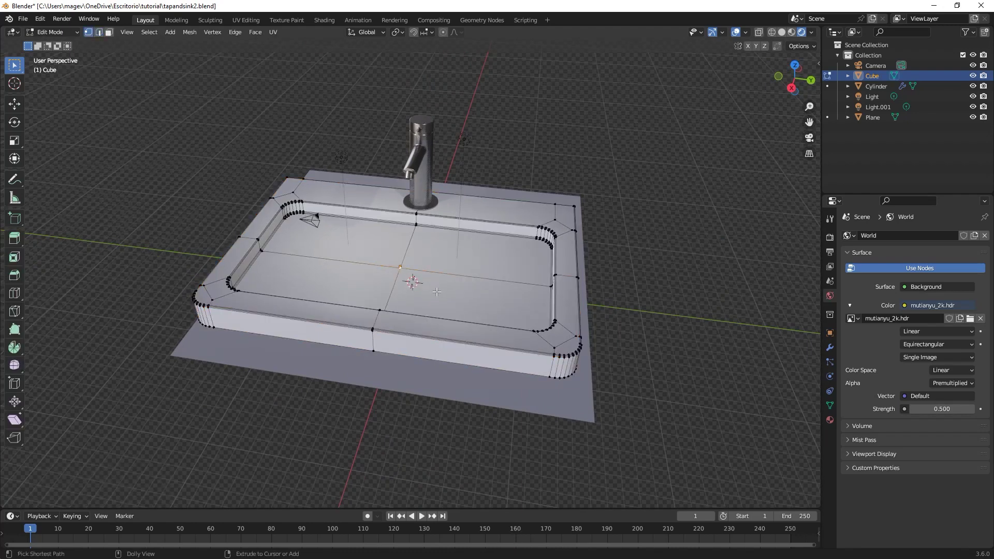
Step: Bevel the basin floor's centre vertex 2.35 m with 2 segments and shape the result into a circle with LoopTools
key("ctrl+shift+b")
scroll(469, 295, "down", 1)
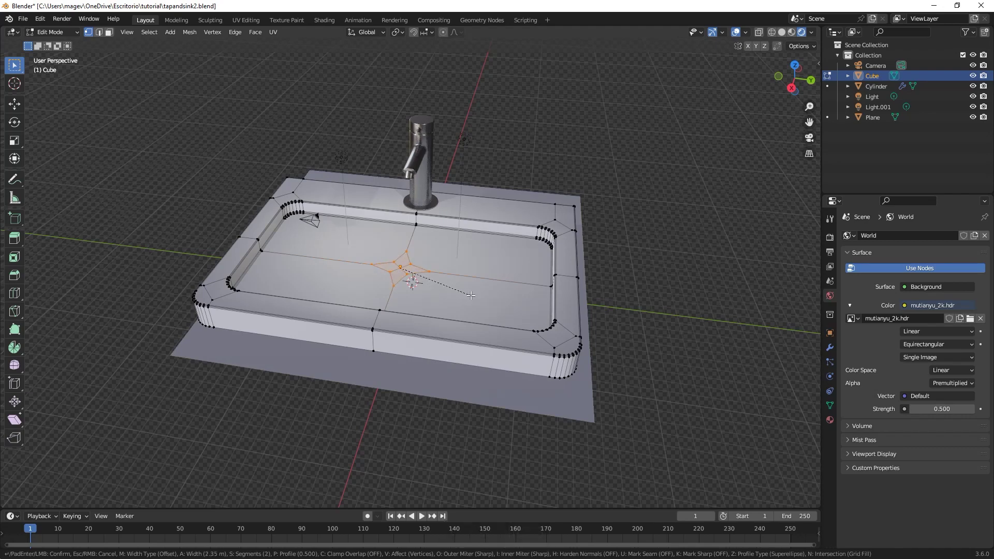
left_click(470, 295)
right_click(402, 275)
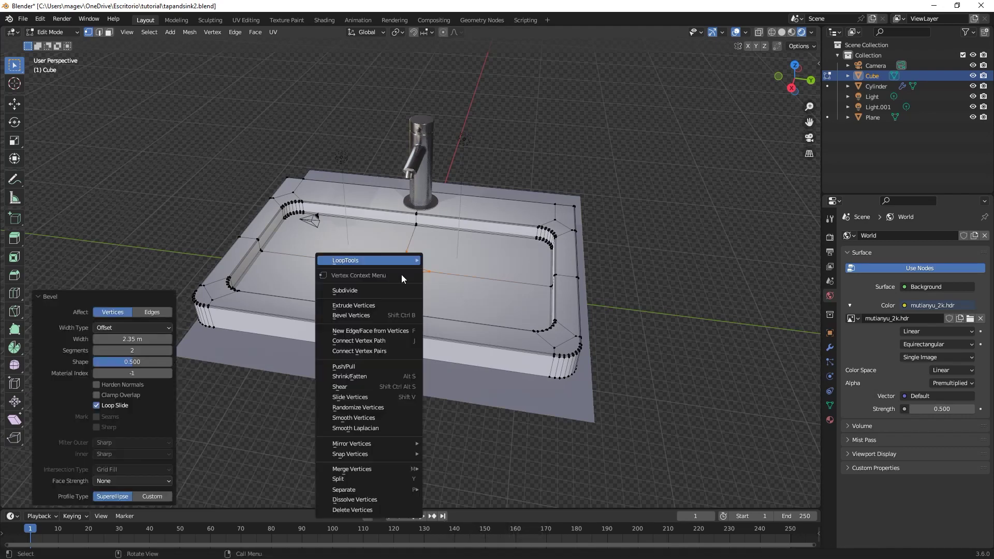
mouse_move(399, 267)
left_click(445, 271)
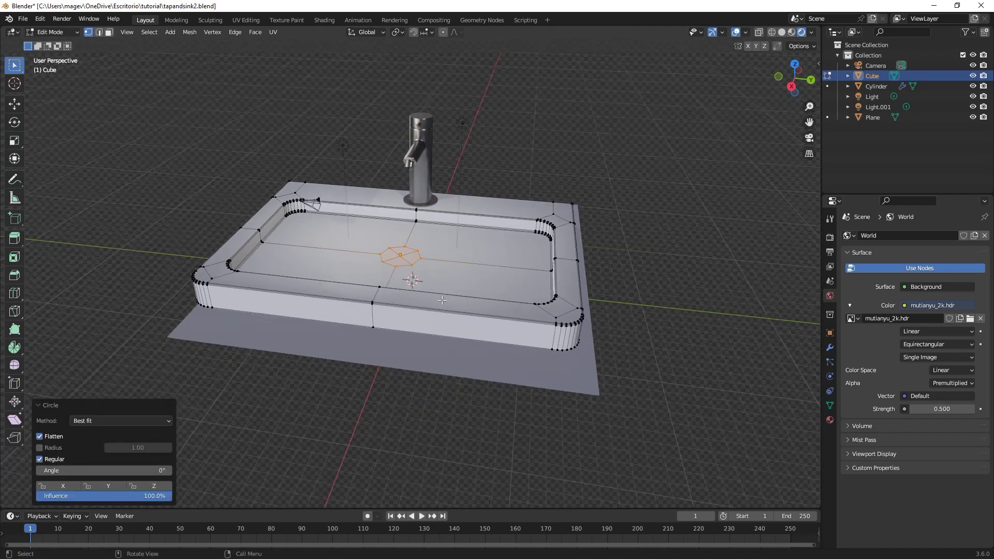
Step: Select all of the sink's bottom vertices from the side in wireframe and move them down 1.024 m along Z
key("KP_3")
key("shift+z")
left_click_drag(245, 224, 570, 264)
key("g")
key("z")
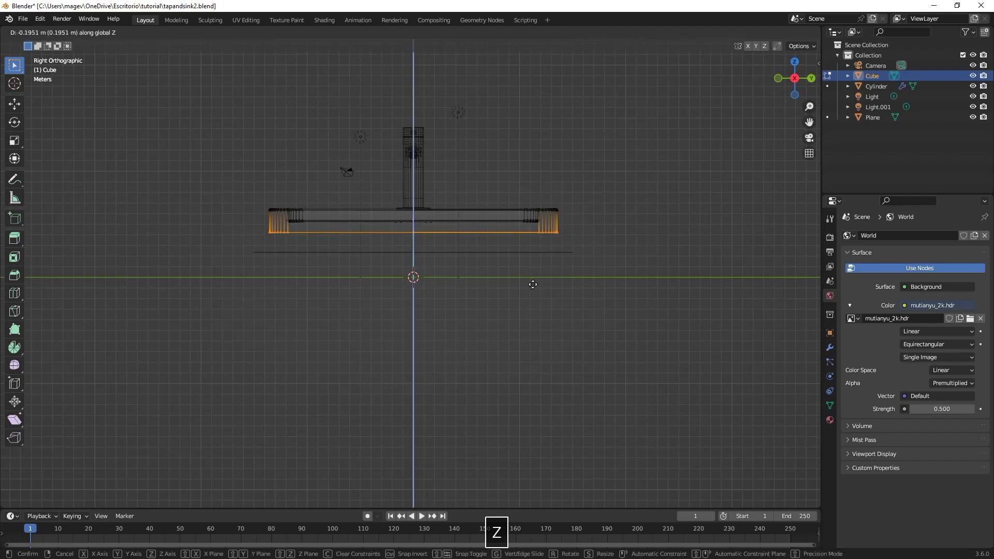
left_click(531, 286)
key("shift+z")
middle_click_drag(473, 262, 461, 316)
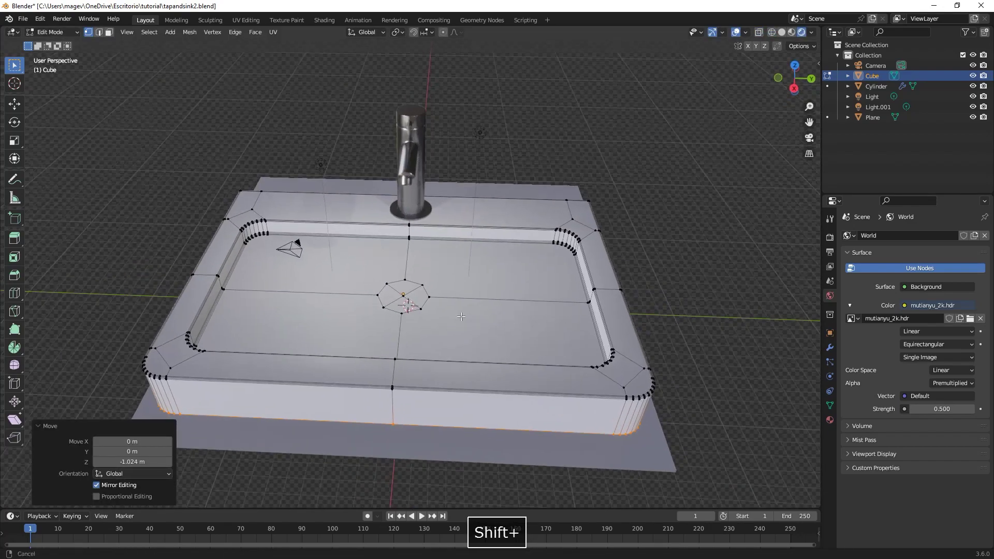
Step: Select the circular drain faces at the basin's centre and inset them 0.1825 m
scroll(461, 315, "up", 3)
key("3")
left_click_drag(384, 304, 417, 324)
middle_click_drag(481, 331, 503, 305, "shift")
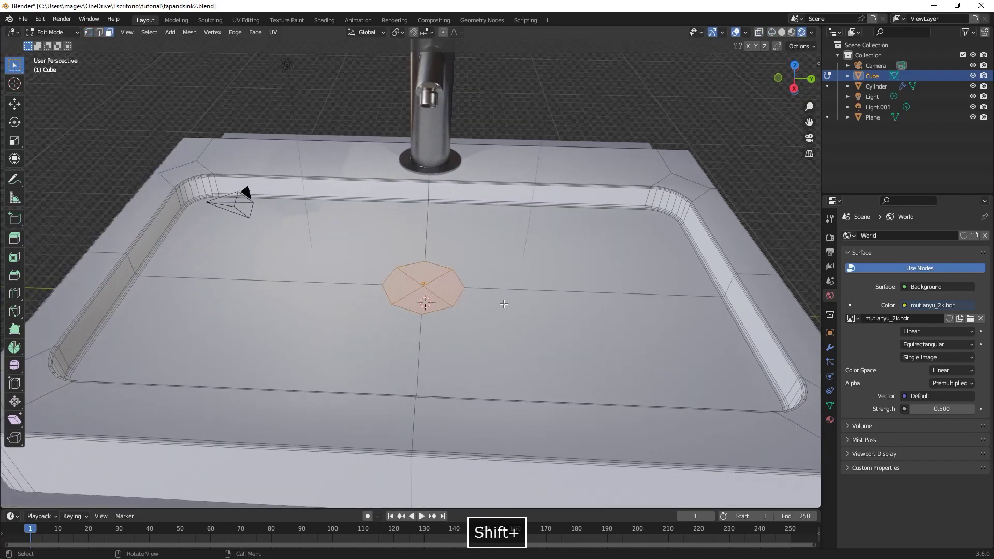
key("i")
left_click(499, 304)
Step: Extrude the drain faces down about 0.493 m, inset their floor 0.2093 m and check the hole in Object Mode
key("e")
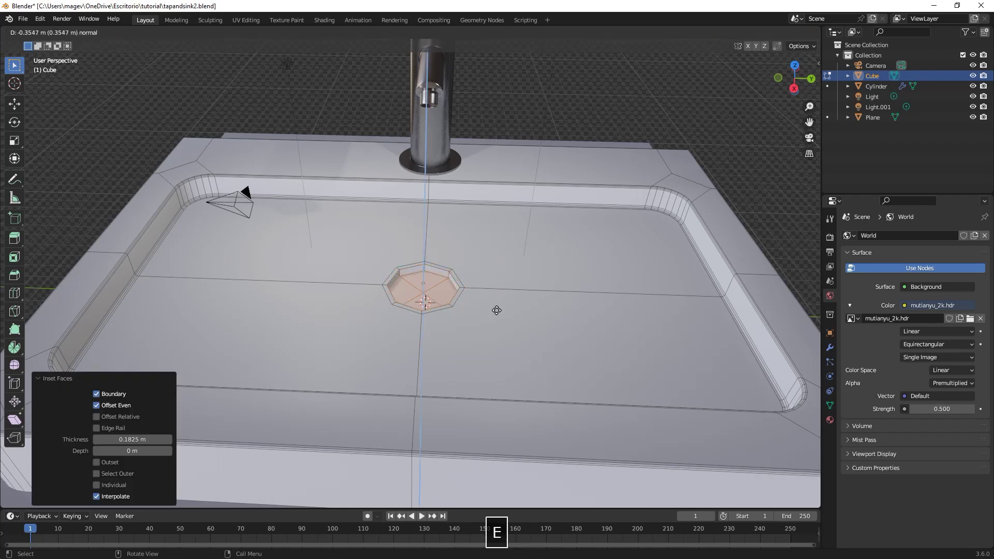
left_click(497, 313)
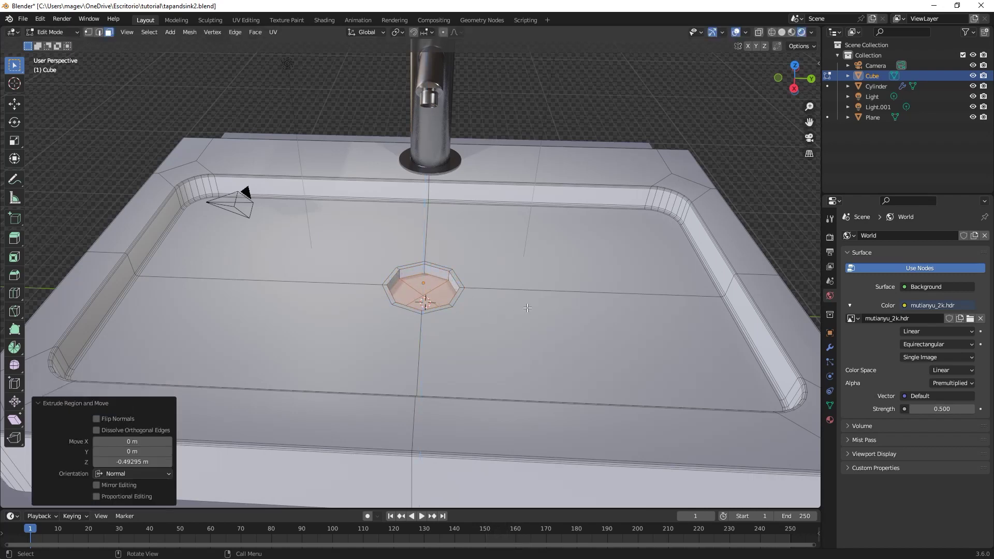
key("i")
left_click(522, 308)
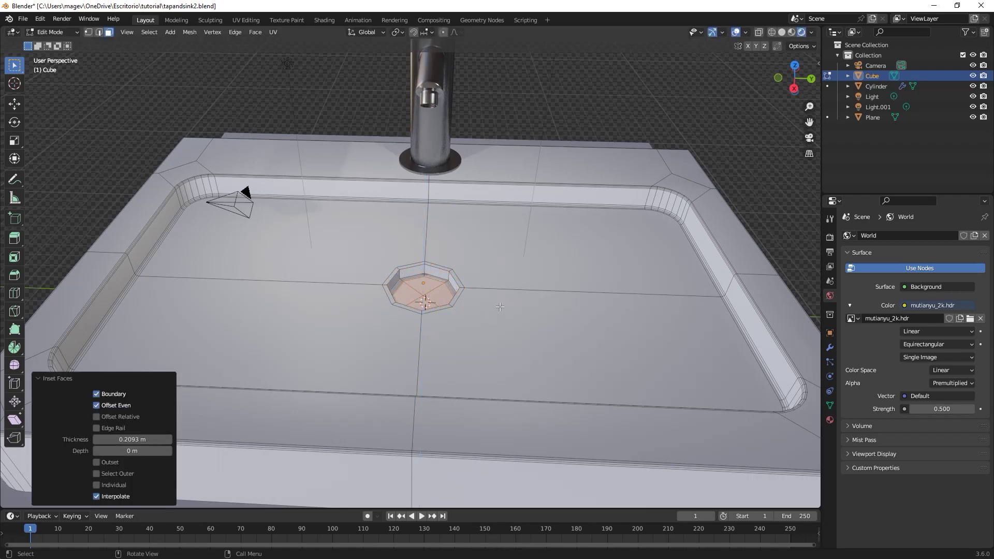
key("Tab")
scroll(504, 324, "down", 3)
middle_click_drag(506, 326, 486, 319)
Step: Select the face loop around the sink's outer wall and inset it
key("Tab")
key("3")
left_click(463, 317, "alt")
key("i")
left_click(553, 309)
Step: Isolate the sink in Local View, select its whole underside and inset those faces
left_click(324, 252)
key("KP_Divide")
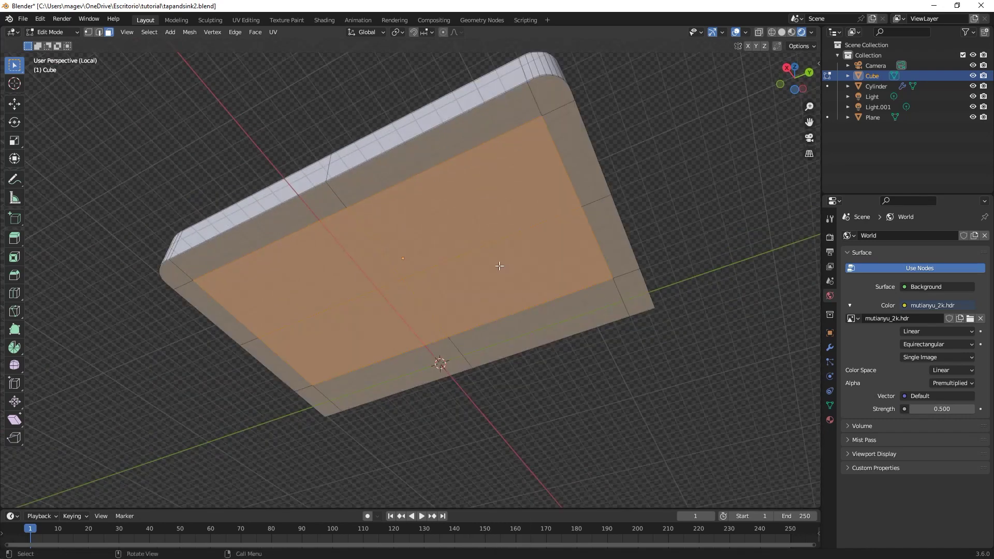
key("ctrl+KP_Add")
key("ctrl+KP_Add")
key("ctrl+KP_Add")
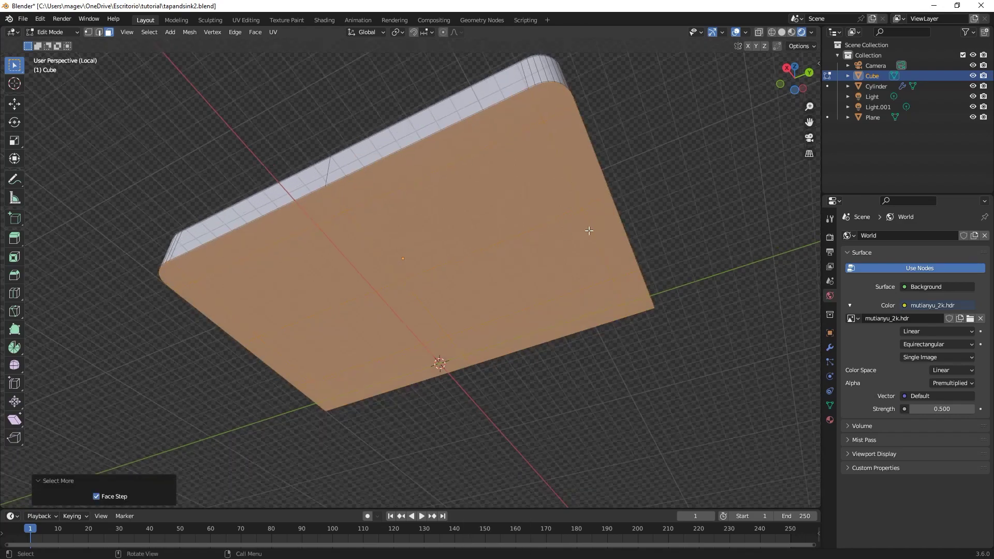
key("i")
left_click(583, 231)
Step: Add a level 2 Subdivision Surface to the sink and return from Local View to the full scene
key("Tab")
middle_click_drag(496, 210, 498, 289)
key("ctrl+2")
key("KP_Divide")
middle_click_drag(554, 258, 561, 285)
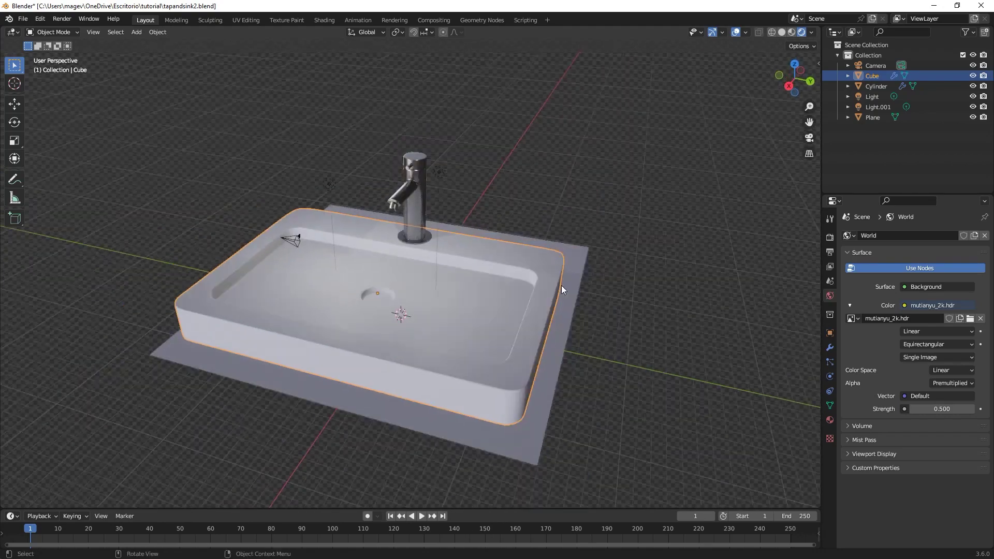
Step: Switch the viewport to Solid shading with a glossy red MatCap and examine the sink's surface
left_click(782, 33)
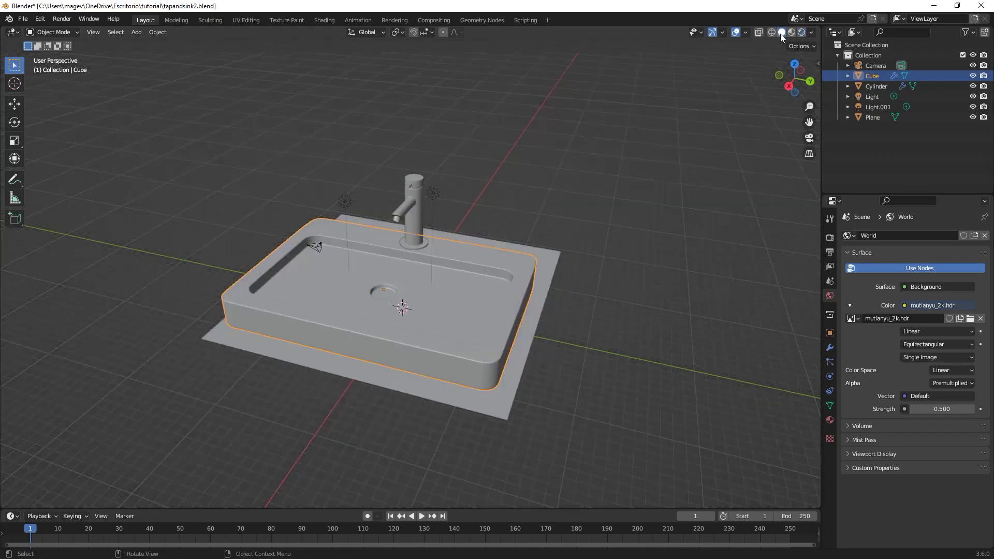
left_click(811, 33)
left_click(803, 86)
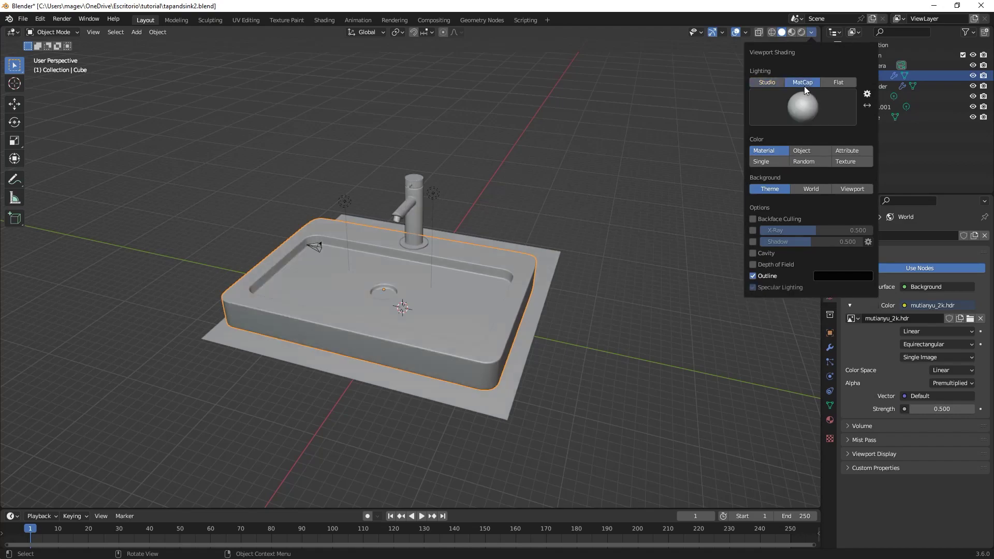
left_click(806, 105)
left_click(804, 175)
mouse_move(570, 140)
middle_mouse_down()
mouse_move(543, 148)
mouse_move(666, 150)
mouse_move(554, 181)
mouse_move(573, 138)
middle_mouse_up()
scroll(558, 146, "up", 4)
scroll(631, 157, "up", 3)
Step: Select the large basin floor faces around the drain and inset them 0.2248 m
key("Tab")
scroll(552, 146, "down", 3)
key("3")
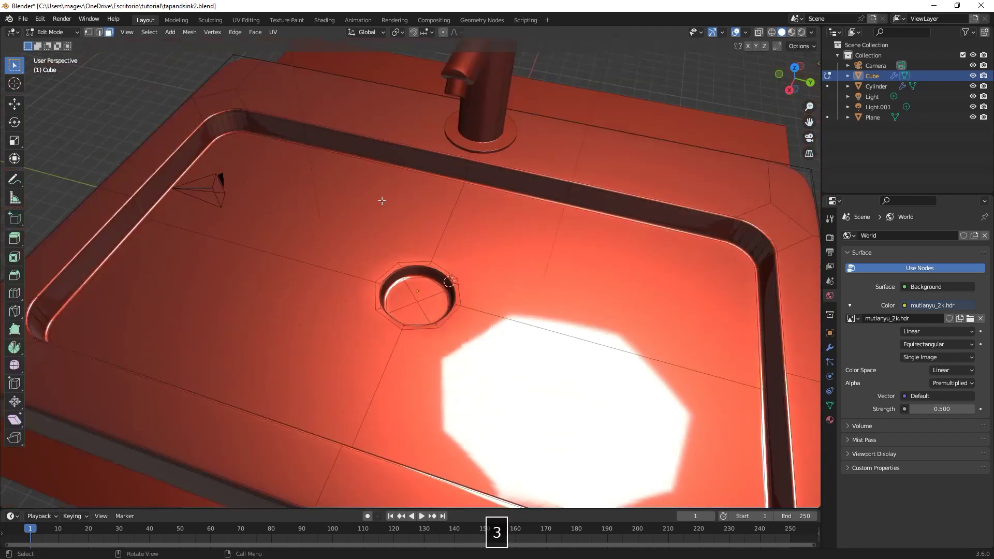
left_click(382, 202)
left_click(568, 306, "shift")
left_click(334, 339, "shift")
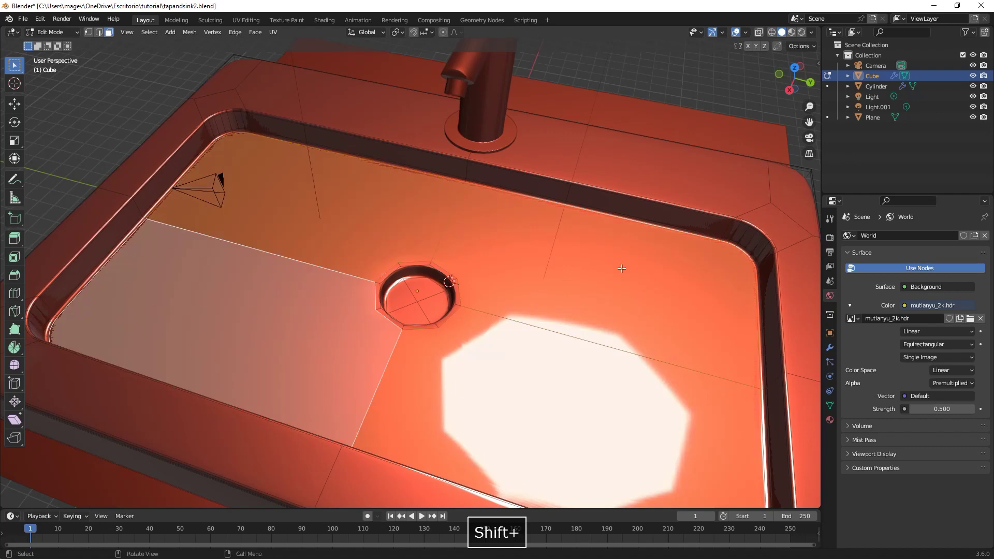
key("i")
left_click(600, 268)
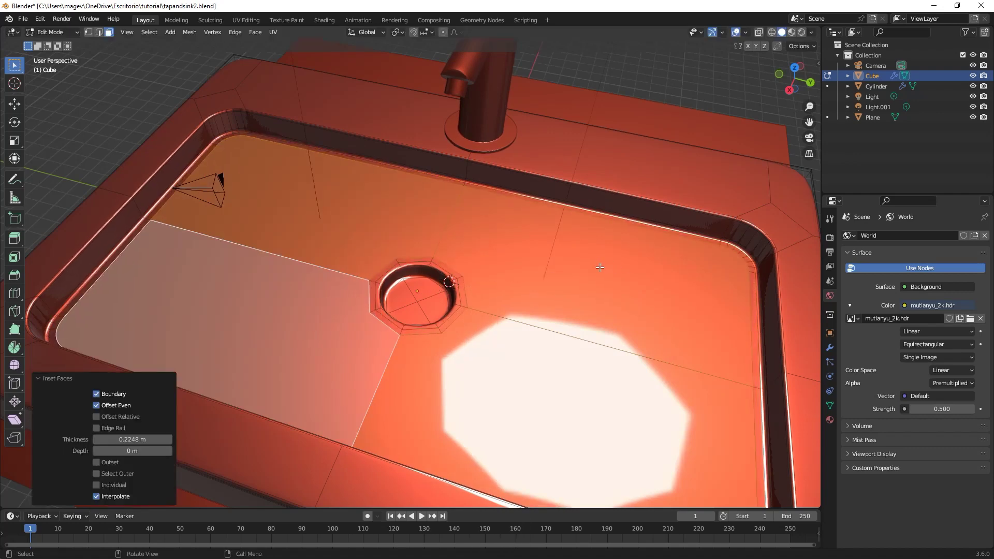
Step: Inset the basin floor faces a second time and check the surface in Object Mode
key("i")
left_click(593, 266)
key("Tab")
middle_click_drag(557, 237, 555, 257)
scroll(572, 226, "up", 2)
Step: Cut a knife edge from the middle of the basin's front right rim curve outward across the corner face
key("Tab")
scroll(556, 234, "down", 3)
key("Tab")
scroll(517, 199, "up", 5)
key("Tab")
scroll(555, 257, "up", 4)
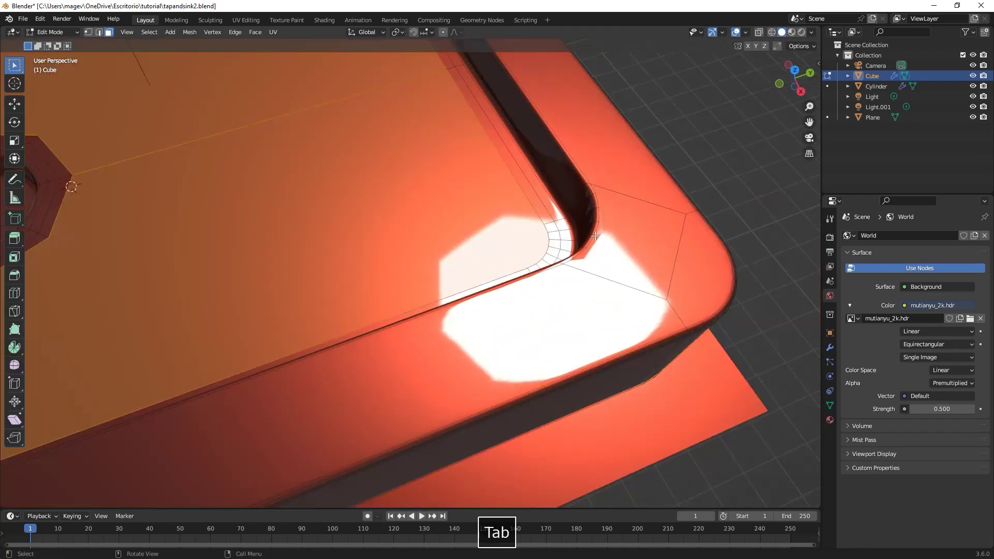
scroll(555, 258, "up", 1)
key("1")
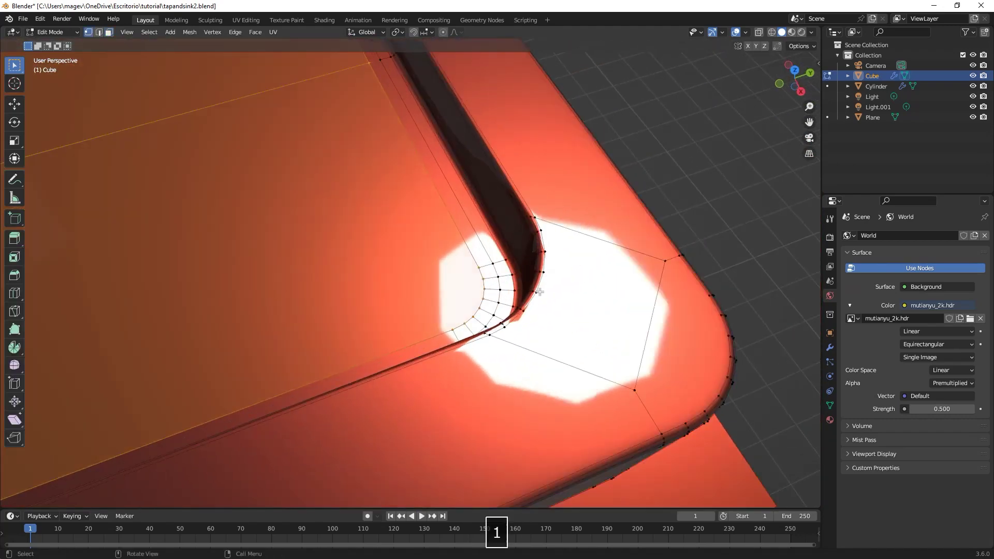
key("k")
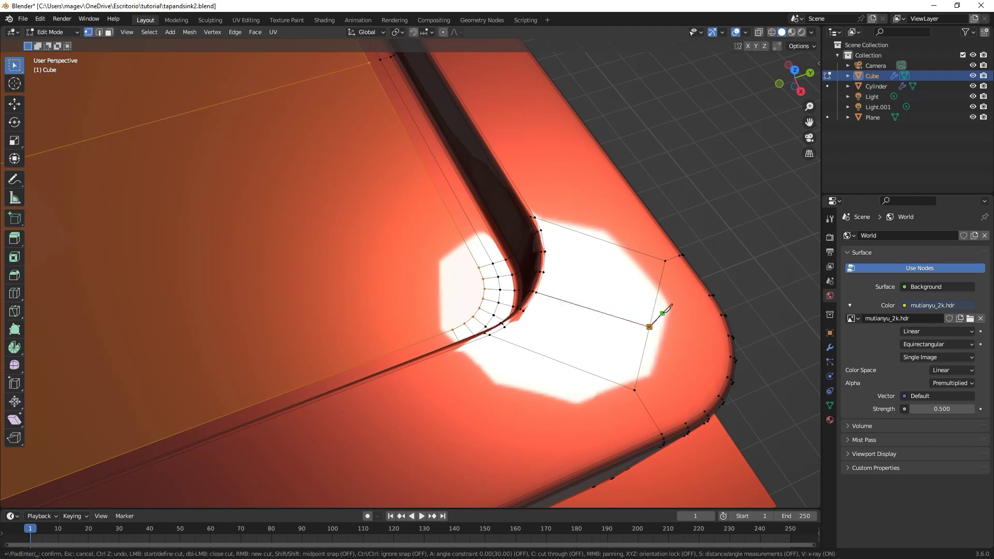
key("Return")
key("Tab")
Step: Cut a knife edge from the middle of the basin's back right rim curve outward across the corner face
middle_click_drag(552, 259, 626, 331)
middle_click_drag(326, 194, 515, 215, "shift")
scroll(514, 215, "up", 1)
key("Tab")
middle_click_drag(426, 167, 430, 204, "shift")
scroll(428, 187, "up", 1)
key("Tab")
scroll(414, 166, "up", 1)
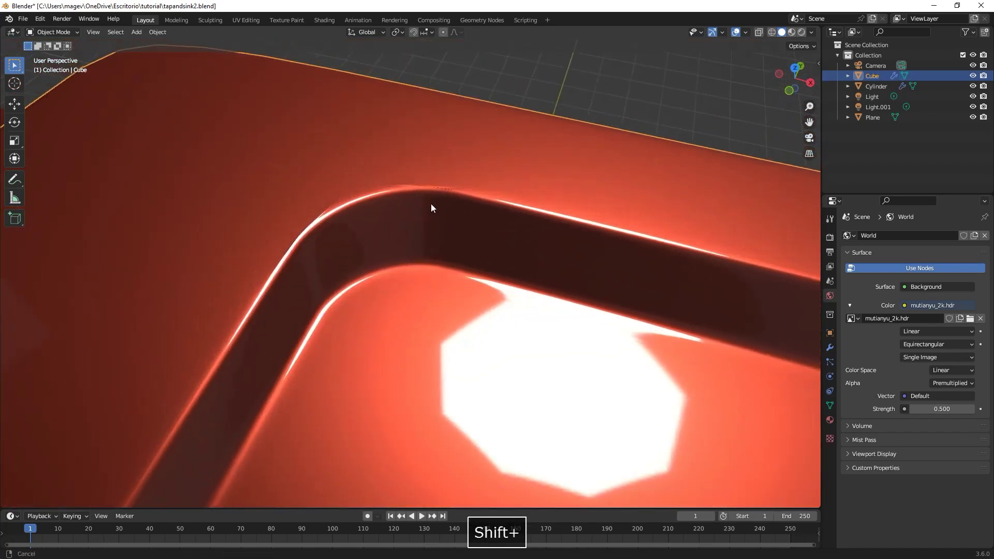
scroll(430, 203, "up", 1)
key("Tab")
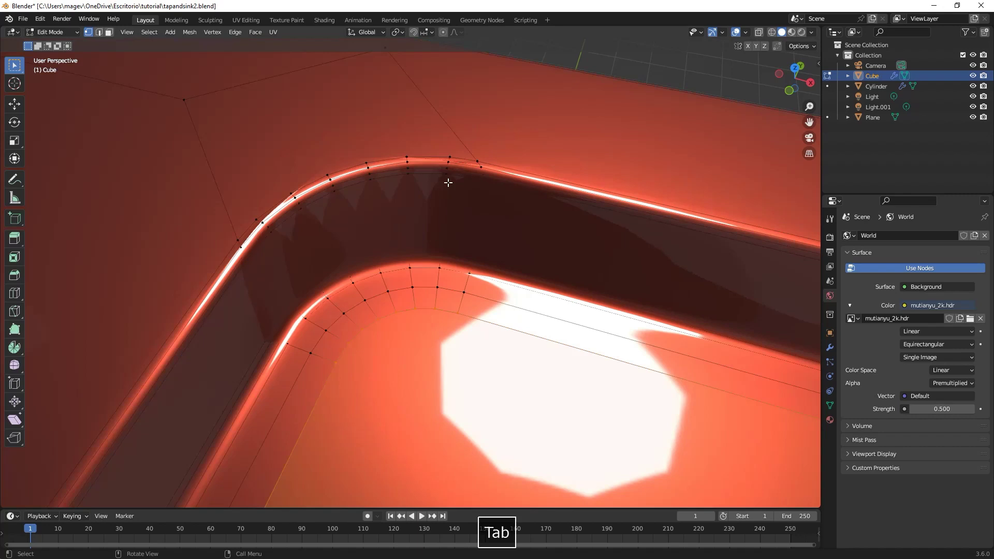
key("k")
left_click(368, 157)
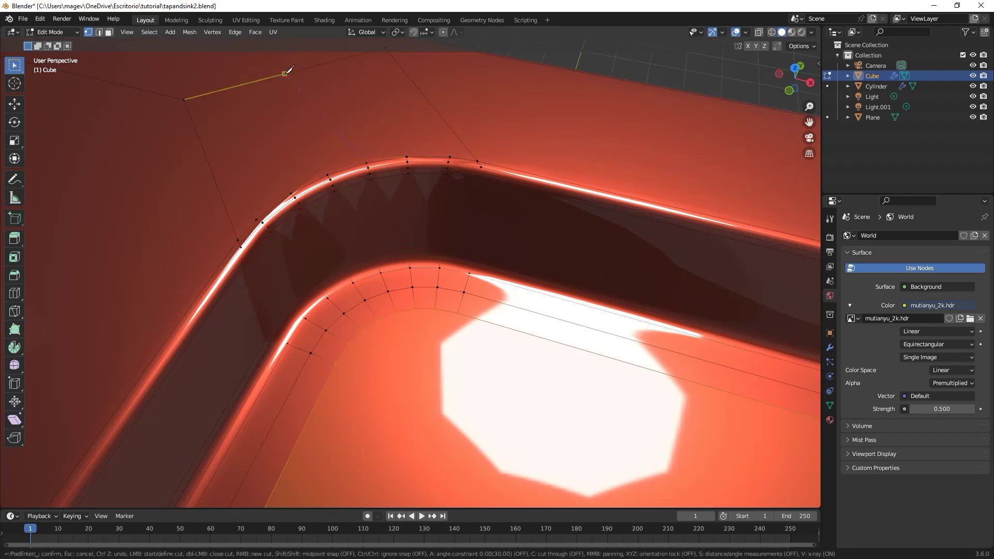
key("Return")
key("Tab")
Step: Cut a knife edge from the middle of the basin's back left rim curve outward across the corner face
middle_click_drag(361, 118, 199, 143)
scroll(364, 99, "down", 5)
middle_click_drag(174, 128, 511, 344, "shift")
scroll(436, 204, "down", 3)
scroll(507, 339, "up", 4)
middle_click_drag(453, 268, 458, 230)
scroll(458, 274, "up", 2)
key("Tab")
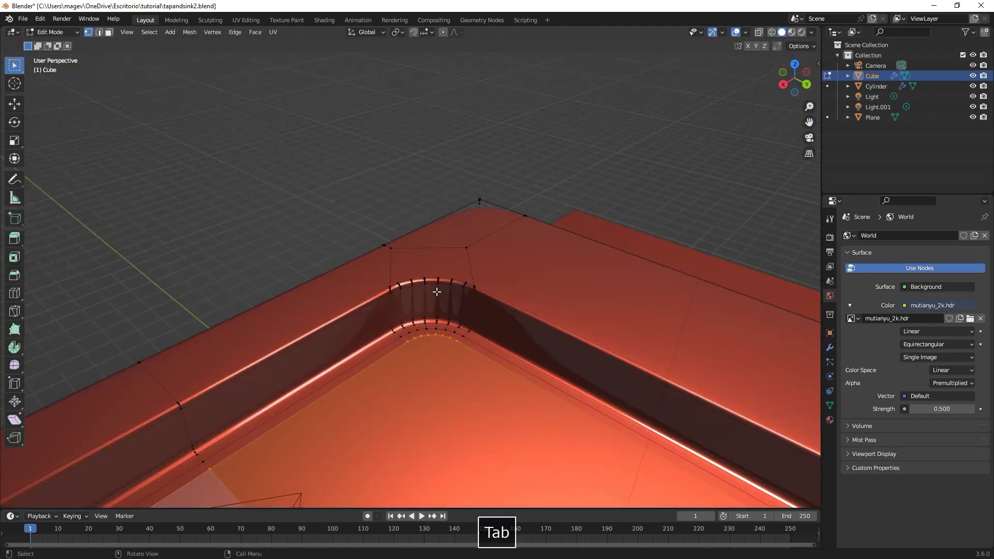
key("k")
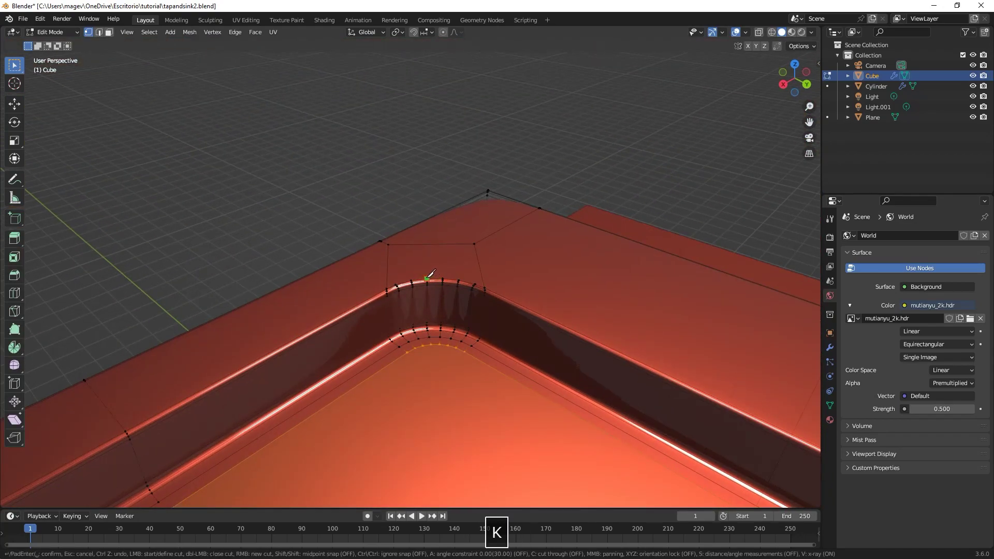
left_click(427, 278)
key("Return")
Step: Cut a knife edge from the middle of the basin's front left rim curve outward across the corner face and return to Object Mode
scroll(414, 243, "down", 3)
middle_click_drag(412, 244, 510, 186, "shift")
middle_click_drag(243, 316, 382, 324)
key("k")
left_click(348, 408)
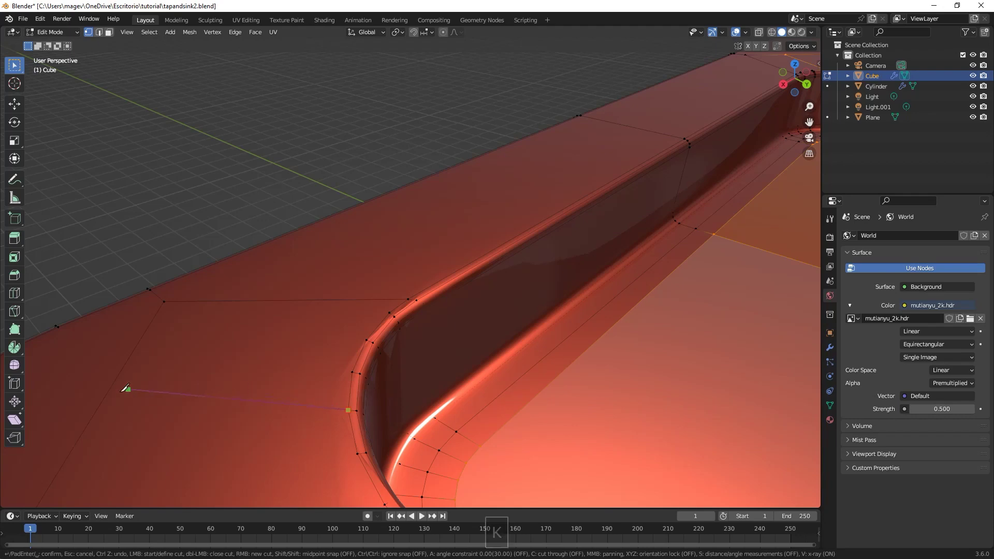
key("Return")
key("Tab")
Step: Deselect everything and switch the viewport to Rendered shading with the whole sink in view
scroll(318, 335, "down", 3)
middle_click_drag(567, 342, 467, 320, "shift")
scroll(480, 319, "down", 3)
scroll(437, 277, "down", 4)
scroll(452, 317, "down", 4)
key("alt+a")
key("z")
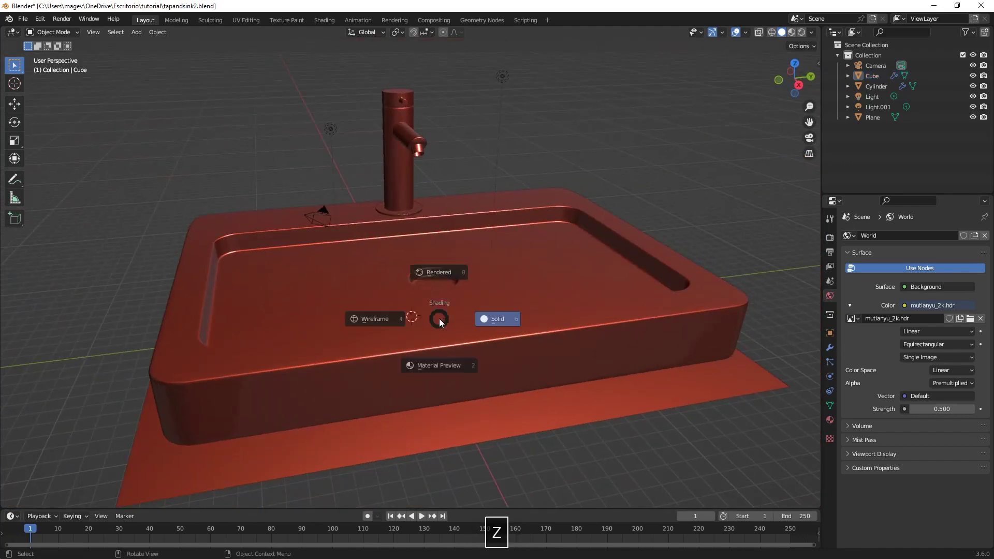
left_click(436, 264)
mouse_move(486, 296)
middle_mouse_down()
mouse_move(466, 296)
mouse_move(532, 284)
middle_mouse_up()
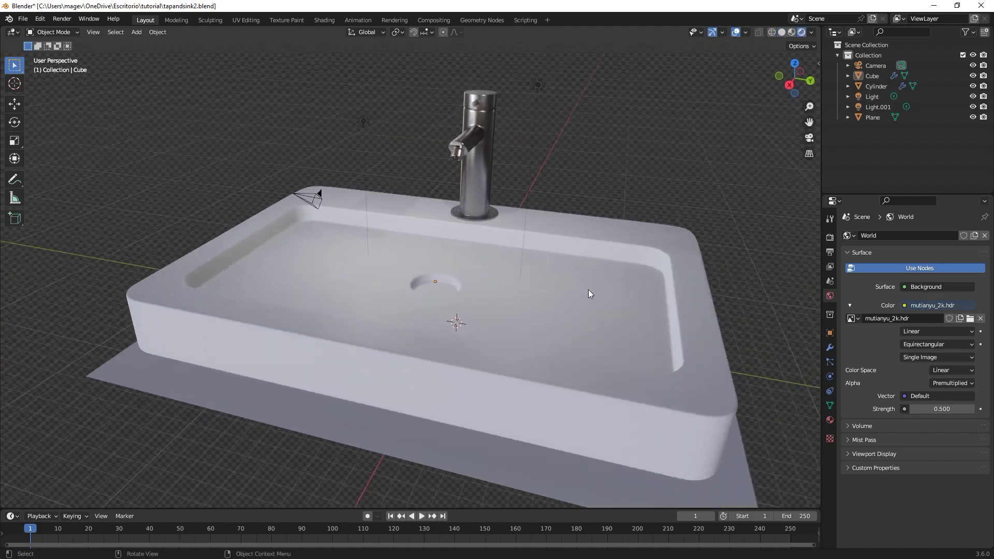
Step: Select the sink, split the viewport to add a Shader Editor, and create a new material for the sink
left_click(612, 300)
left_click_drag(818, 28, 298, 48)
left_click(309, 32)
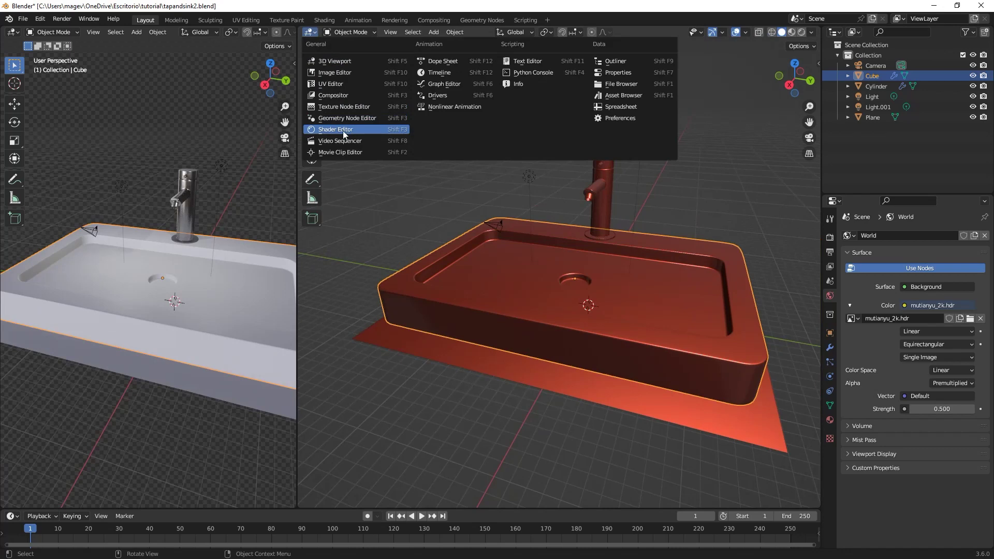
left_click(343, 130)
left_click(829, 420)
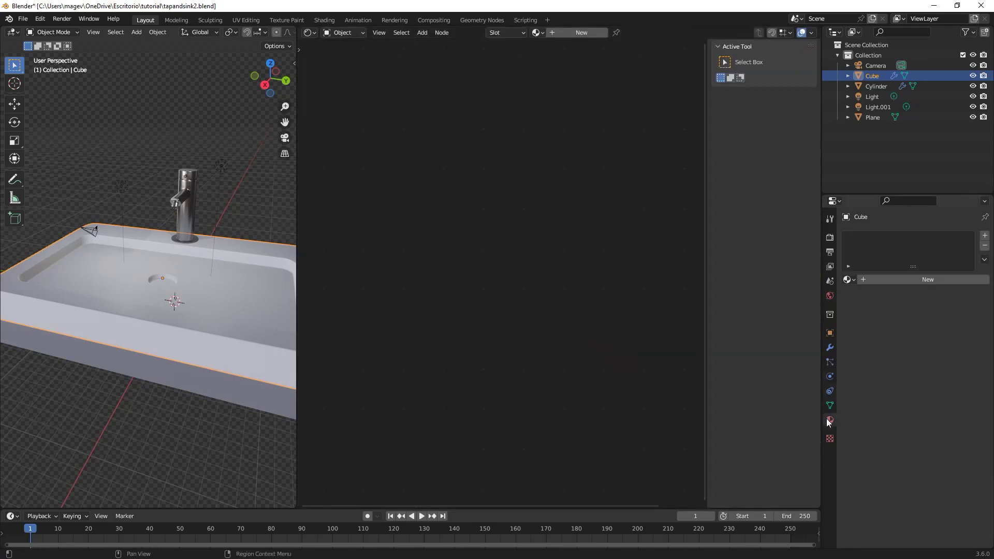
left_click(893, 280)
Step: Add a Color Ramp node ahead of the Principled BSDF in the sink's material
scroll(503, 248, "up", 1)
middle_click_drag(505, 263, 545, 230)
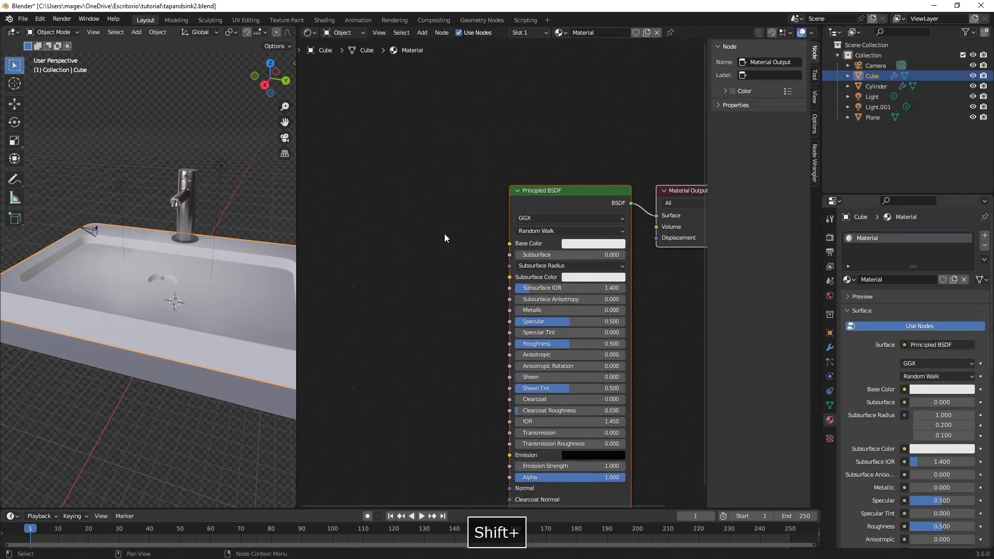
middle_click_drag(401, 247, 454, 240)
scroll(455, 242, "up", 1)
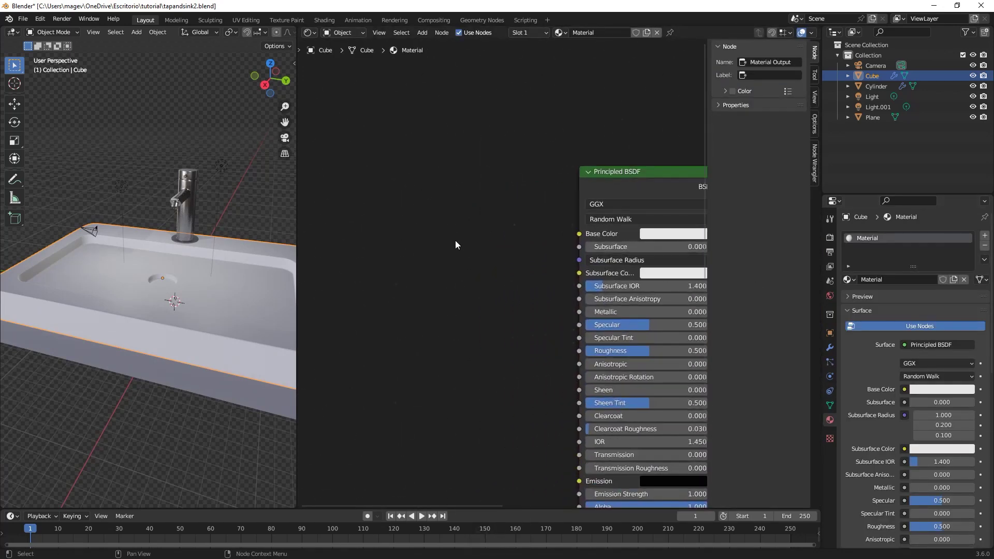
key("shift+a")
left_click(415, 244)
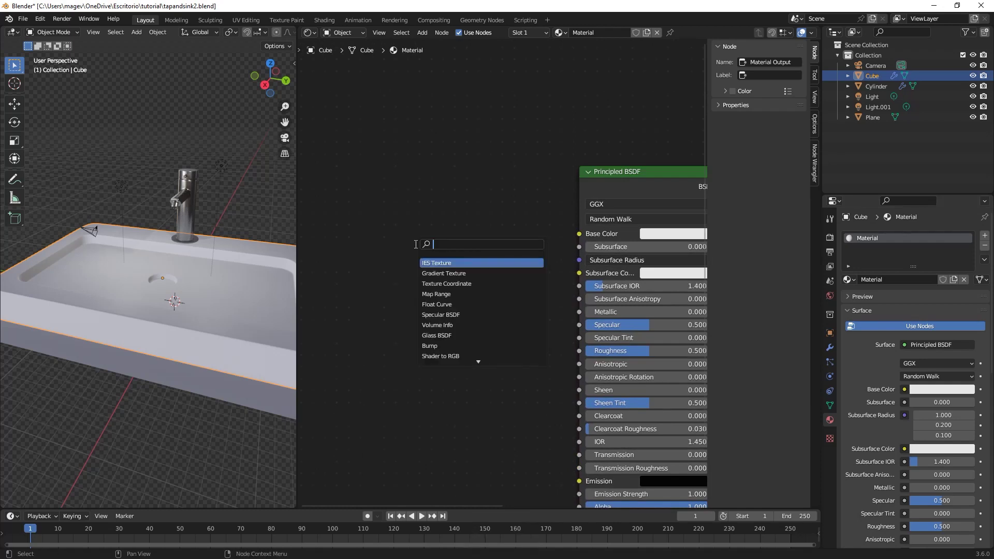
type("col")
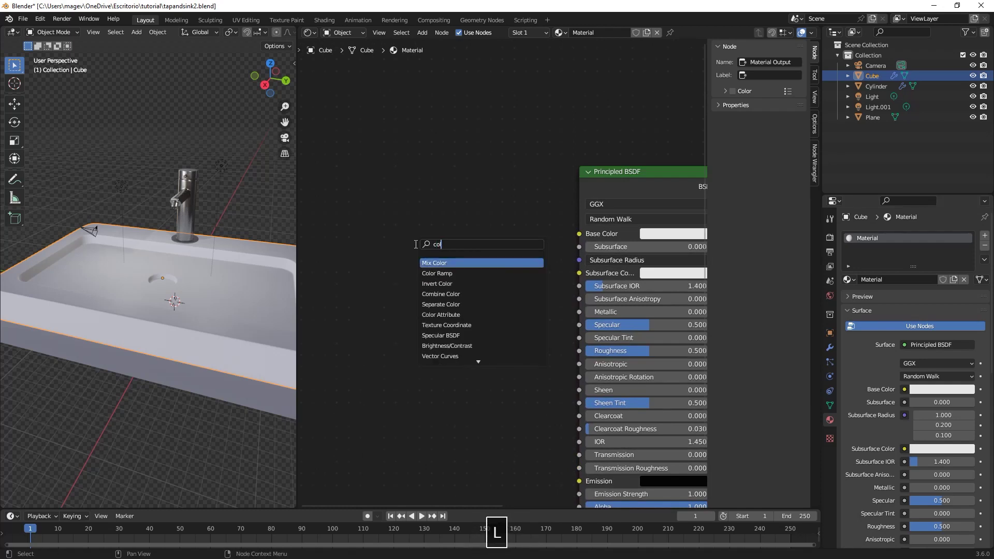
left_click(439, 273)
left_click(388, 246)
Step: Add a Noise Texture node ahead of the Color Ramp
middle_click_drag(400, 245, 540, 248)
left_click(399, 246)
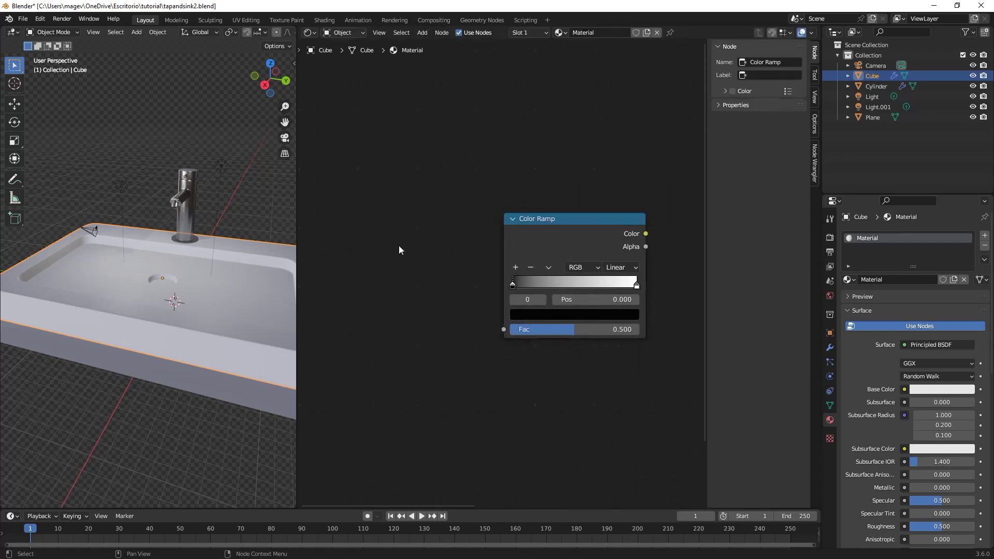
key("shift+a")
left_click(399, 246)
type("noo")
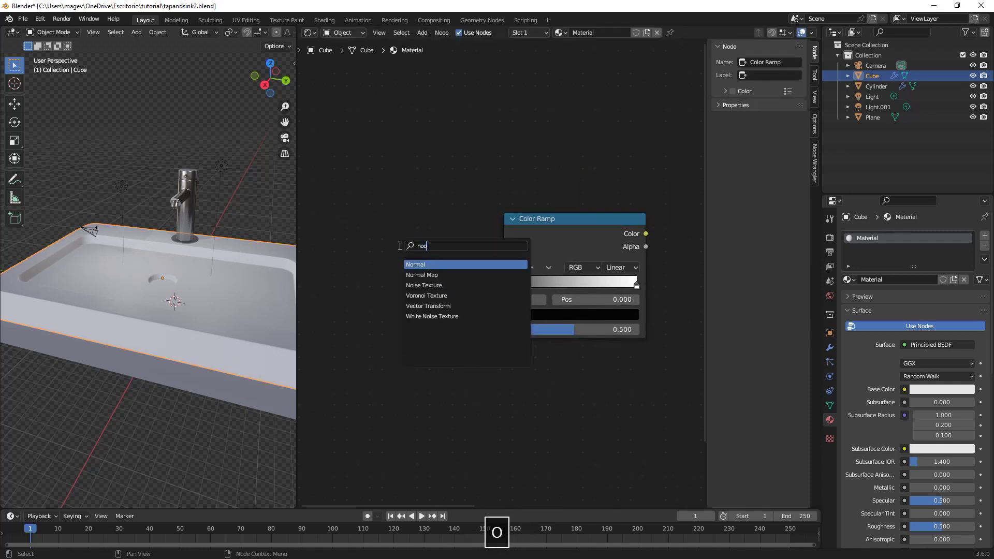
key("BackSpace")
type("i")
left_click(433, 265)
left_click(435, 259)
Step: Connect the Noise Texture's Fac to the Color Ramp's Fac and the ramp's Color to the Principled BSDF's Base Color
left_click_drag(436, 254, 521, 325)
middle_click_drag(580, 288, 490, 300)
left_click_drag(555, 245, 628, 247)
Step: Set the Noise Texture's Scale to 500, Detail to 2.4 and Roughness to 0.81
middle_click_drag(331, 269, 481, 208)
scroll(481, 208, "up", 2)
middle_click_drag(462, 241, 471, 234)
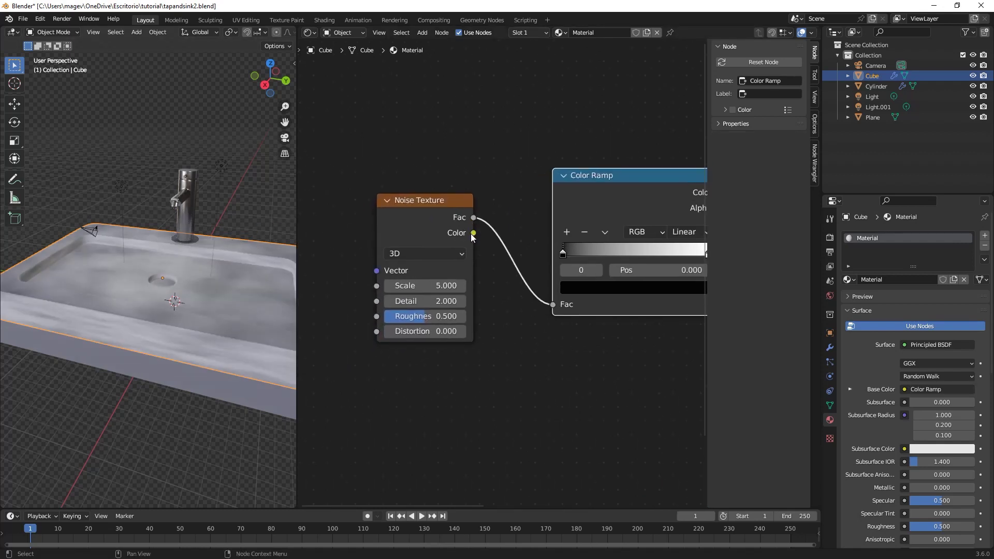
scroll(468, 239, "up", 1)
left_click(433, 284)
type("50")
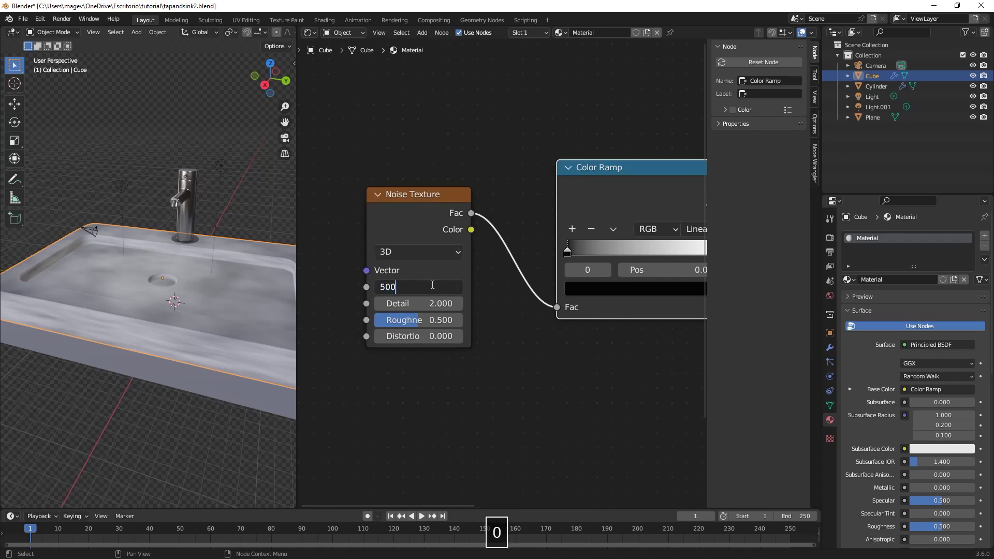
key("Tab")
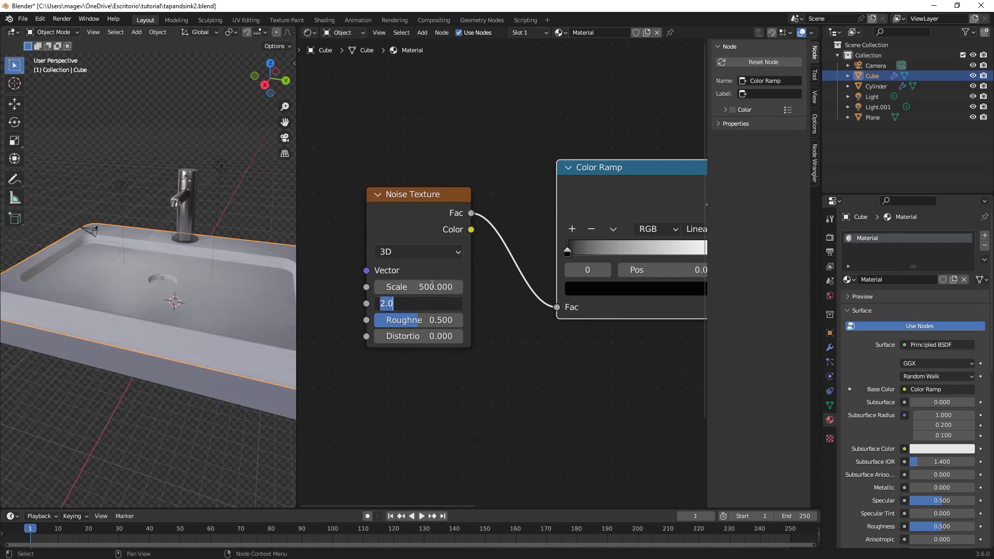
type("2")
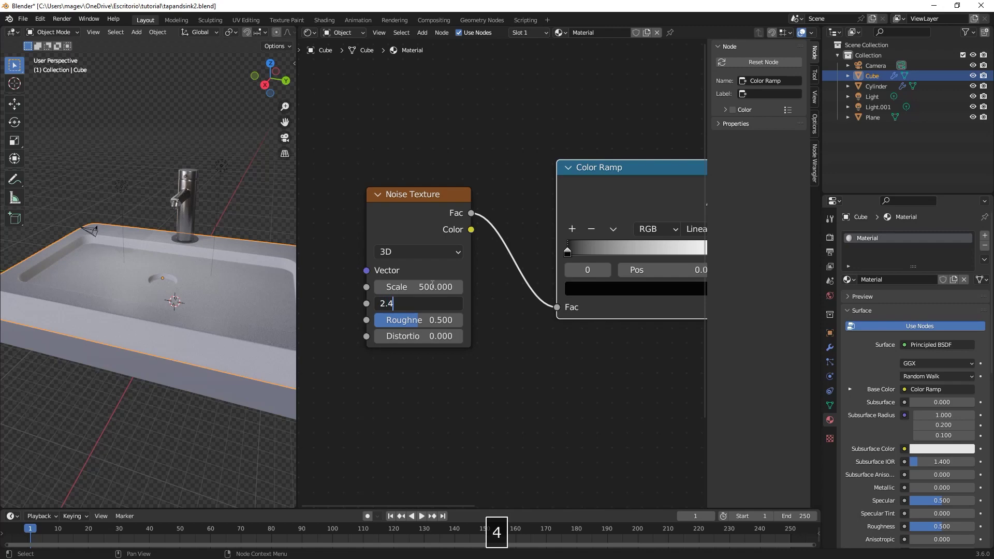
key("Tab")
type(".")
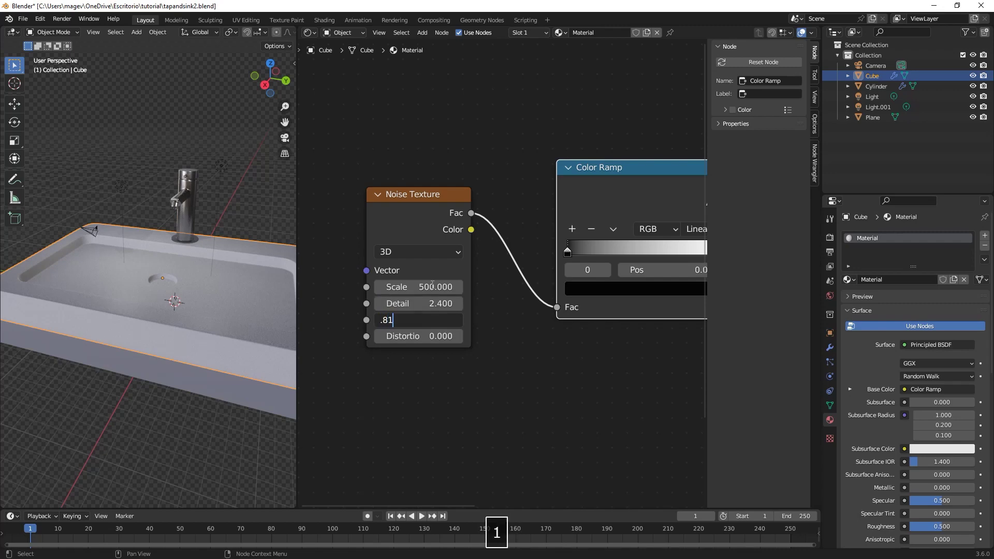
key("Return")
Step: Add a middle stop to the Color Ramp and move it to position 0.468
scroll(213, 245, "up", 2)
middle_click_drag(212, 240, 76, 201, "shift")
middle_click_drag(488, 248, 439, 235)
scroll(503, 233, "up", 2)
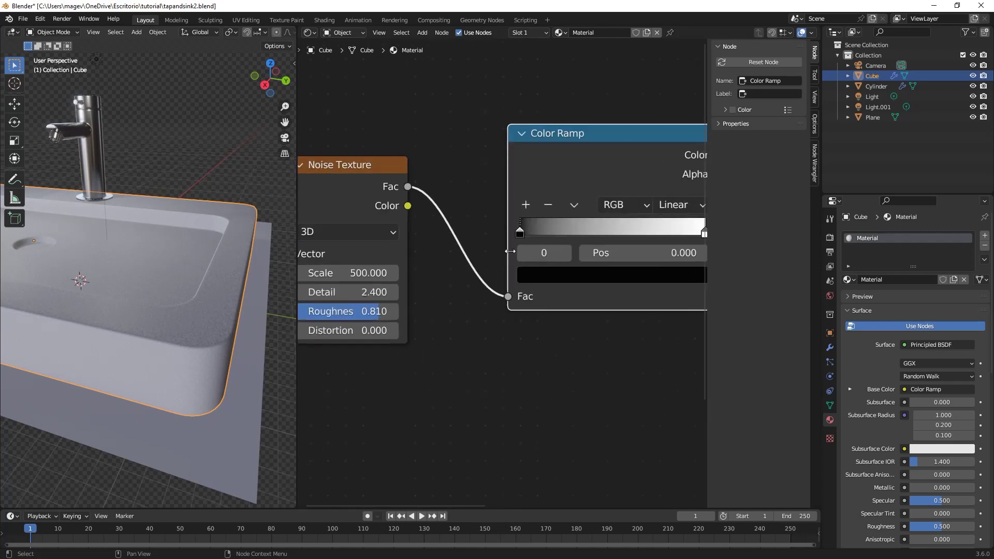
middle_click_drag(521, 238, 451, 240)
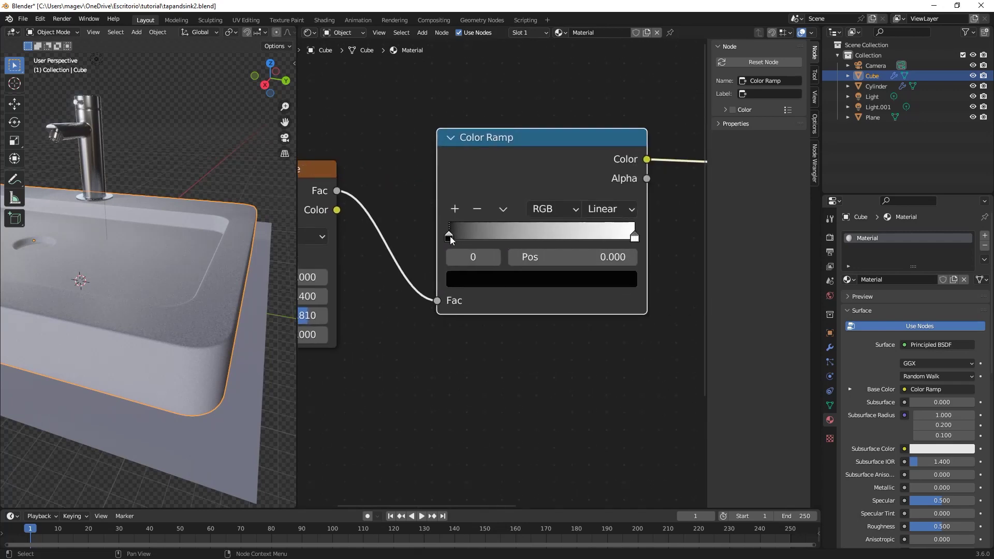
left_click(455, 210)
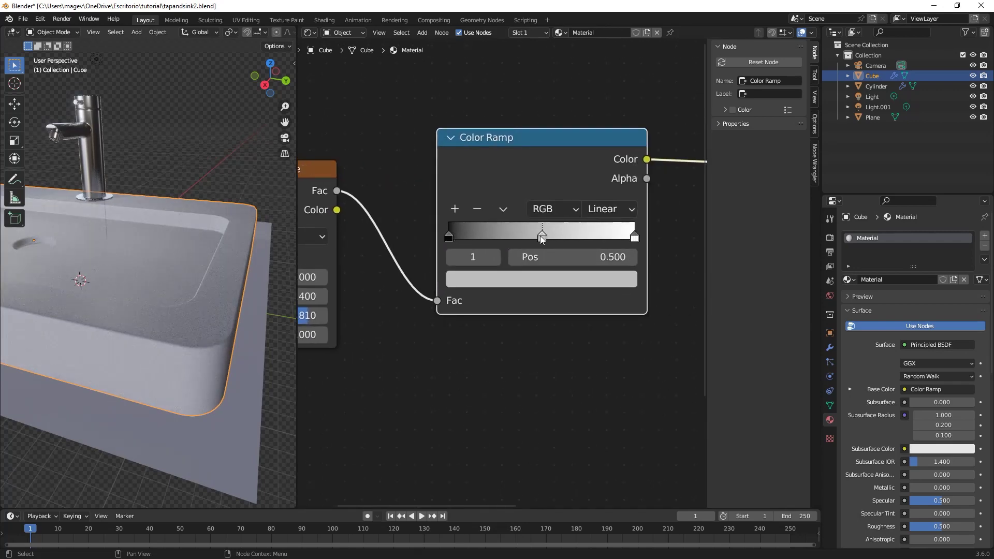
left_click_drag(542, 239, 521, 239)
Step: Set the Color Ramp's first stop to hex colour 8c8c8c
left_click(456, 239)
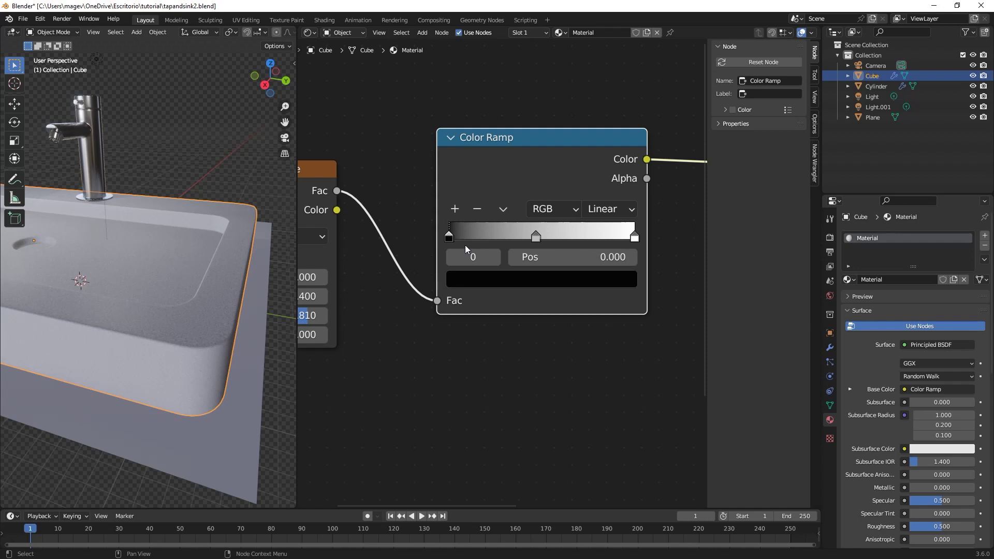
left_click(491, 281)
left_click(577, 174)
left_click(533, 201)
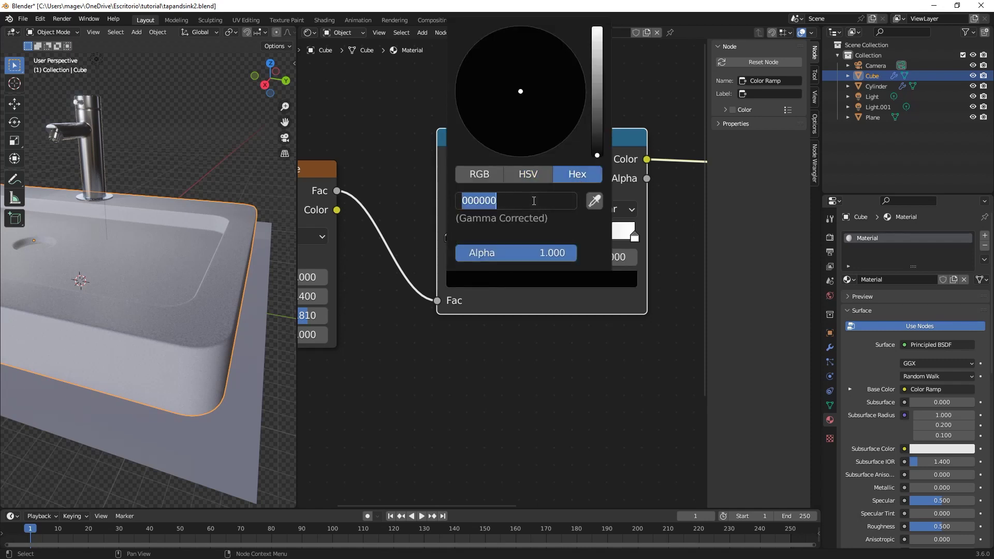
type("8c8c8c")
key("Return")
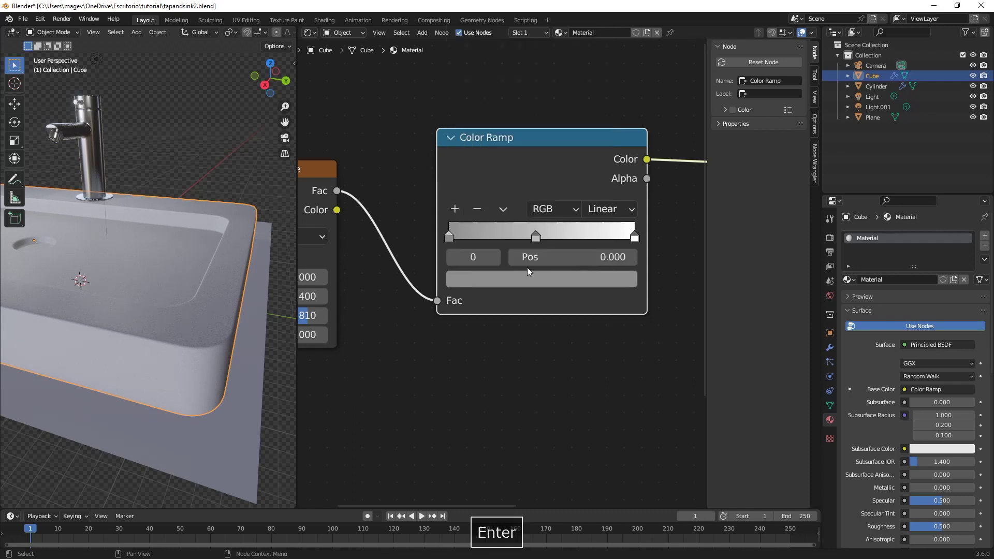
Step: Set the Color Ramp's middle stop to hex colour 272727
left_click(535, 238)
left_click(511, 277)
left_click(530, 202)
type("27")
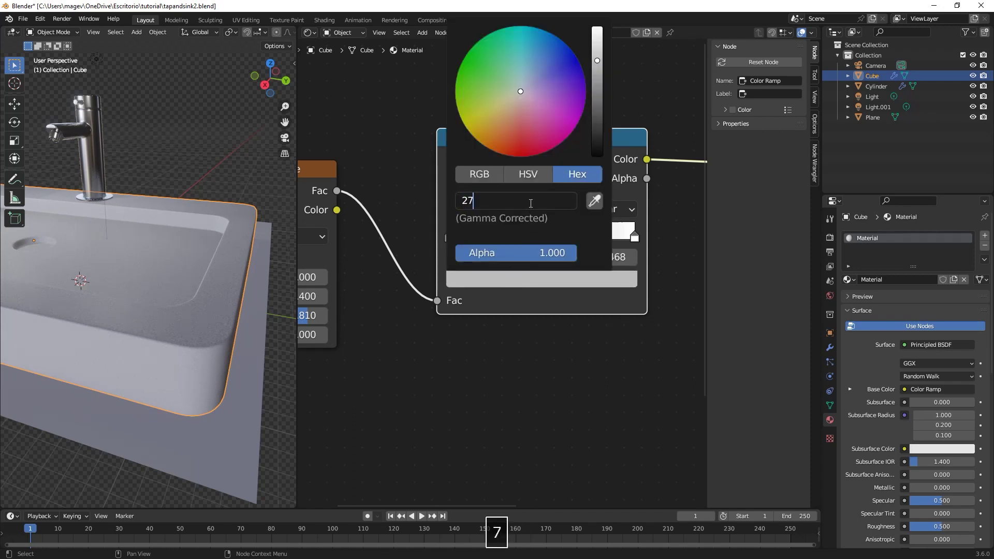
type("2727")
key("Return")
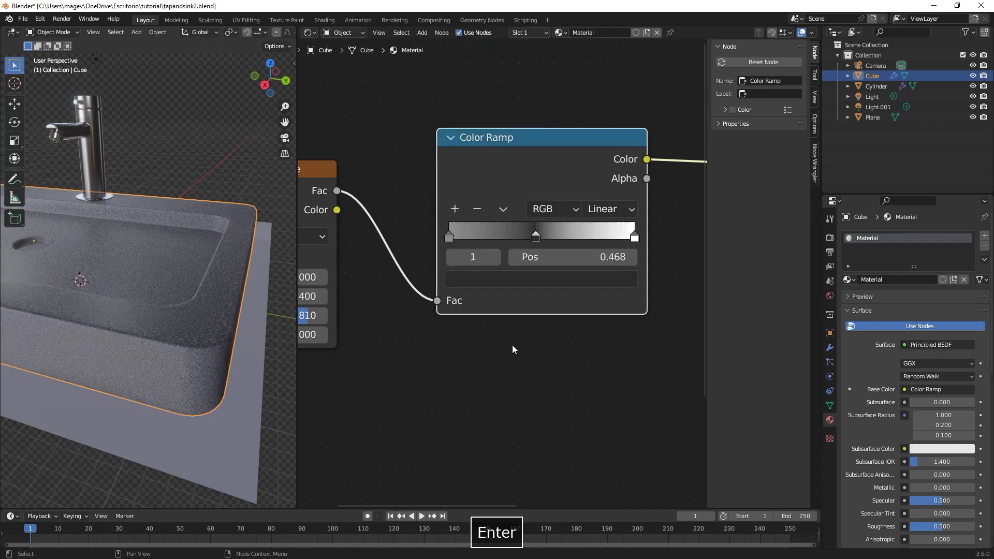
Step: Move the Color Ramp's last stop to position 0.800 and set its hex colour to 4d4d4d
middle_click_drag(141, 256, 158, 240)
scroll(119, 268, "up", 2)
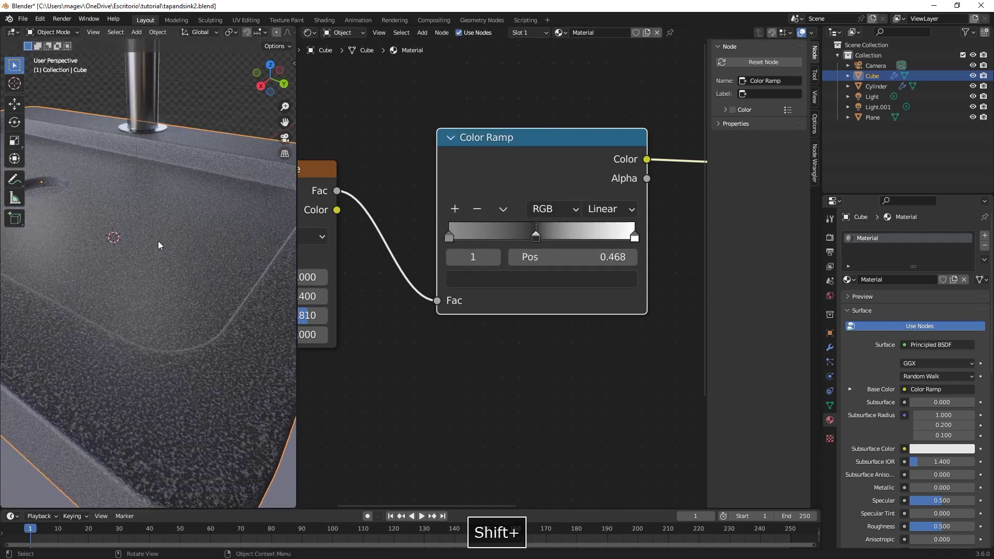
left_click(634, 238)
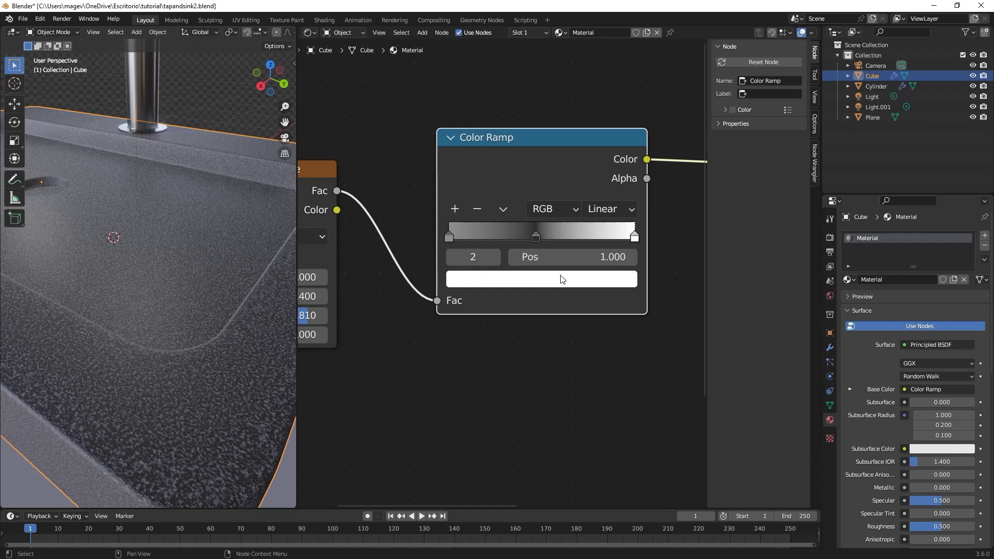
left_click_drag(634, 239, 613, 241)
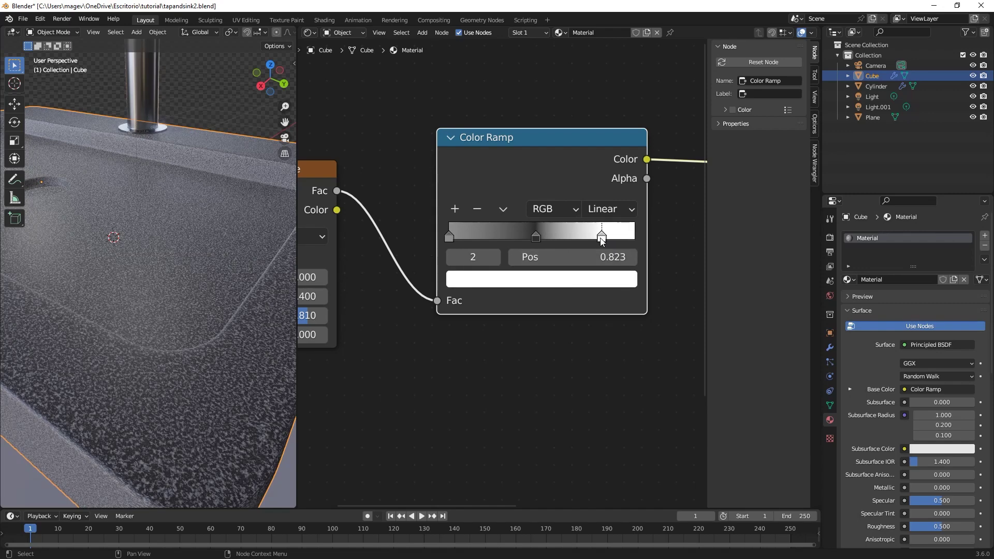
left_click(572, 279)
left_click(527, 202)
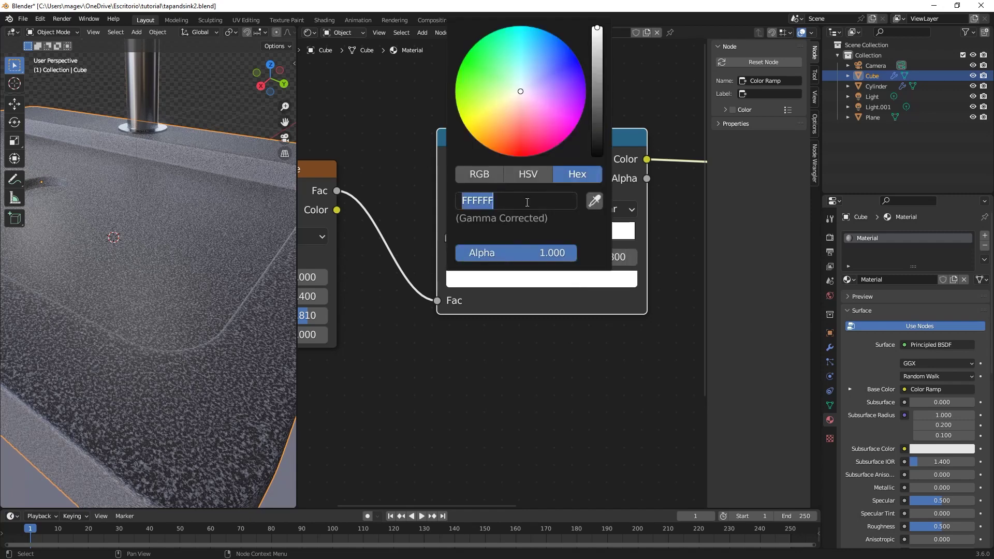
type("4")
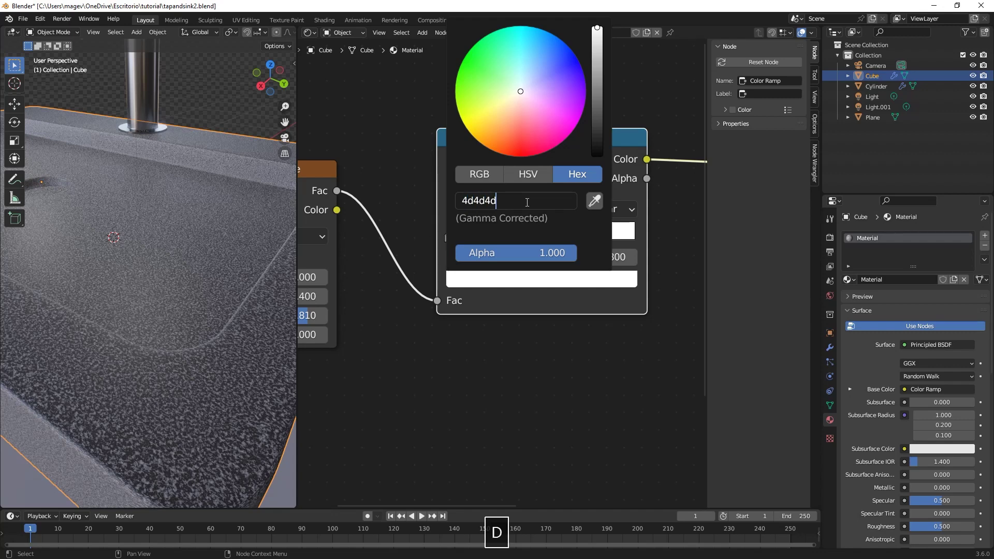
type("d4d4d")
key("Return")
Step: Raise the Principled BSDF's Metallic value to 1.000
scroll(154, 278, "down", 3)
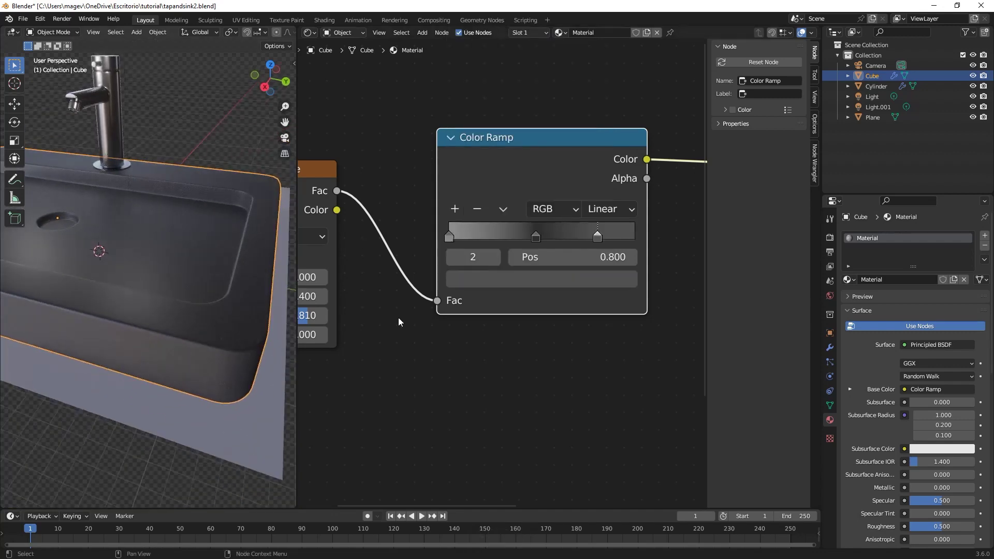
scroll(398, 318, "down", 5)
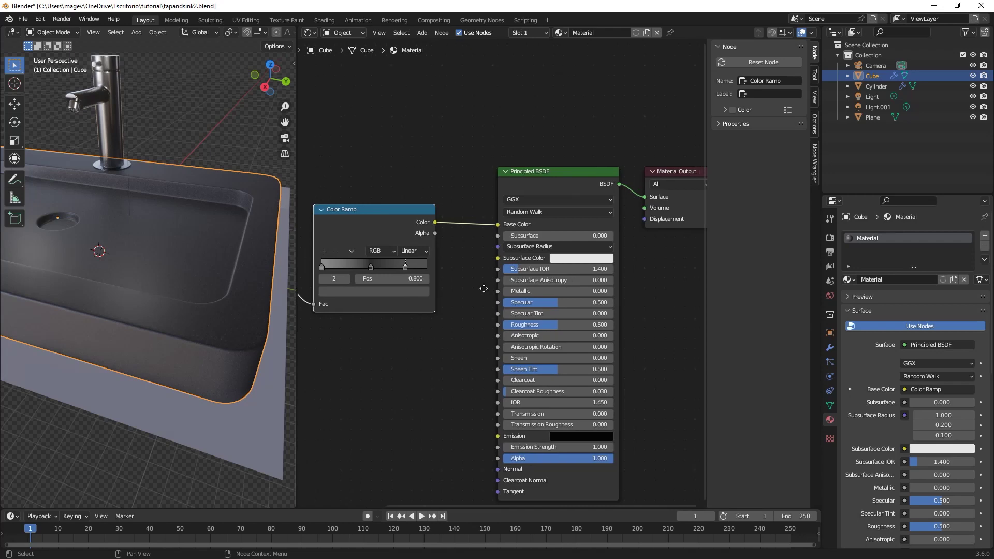
scroll(484, 289, "up", 1)
left_click_drag(478, 300, 610, 299)
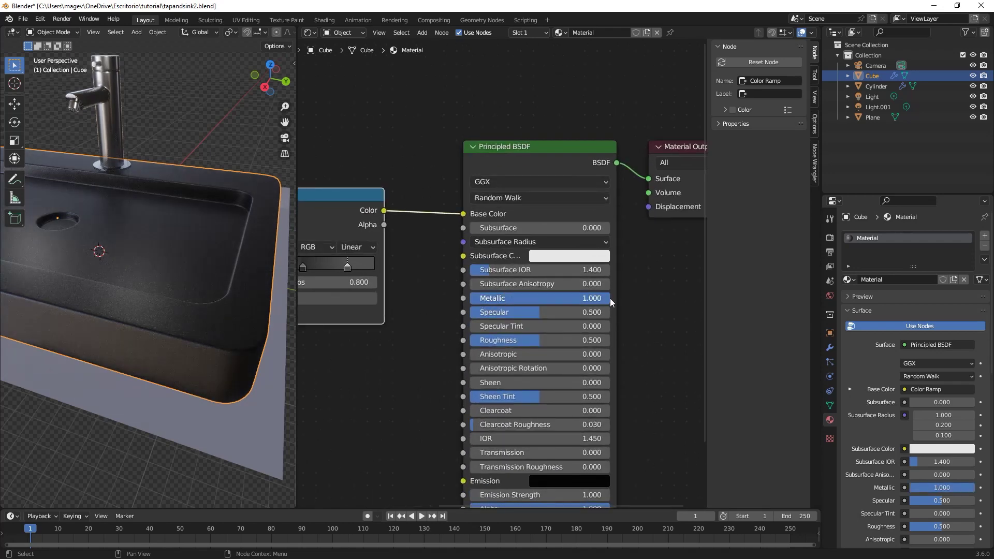
Step: Set the Principled BSDF's Specular to 0.300 and Roughness to 0.400
scroll(208, 278, "up", 4)
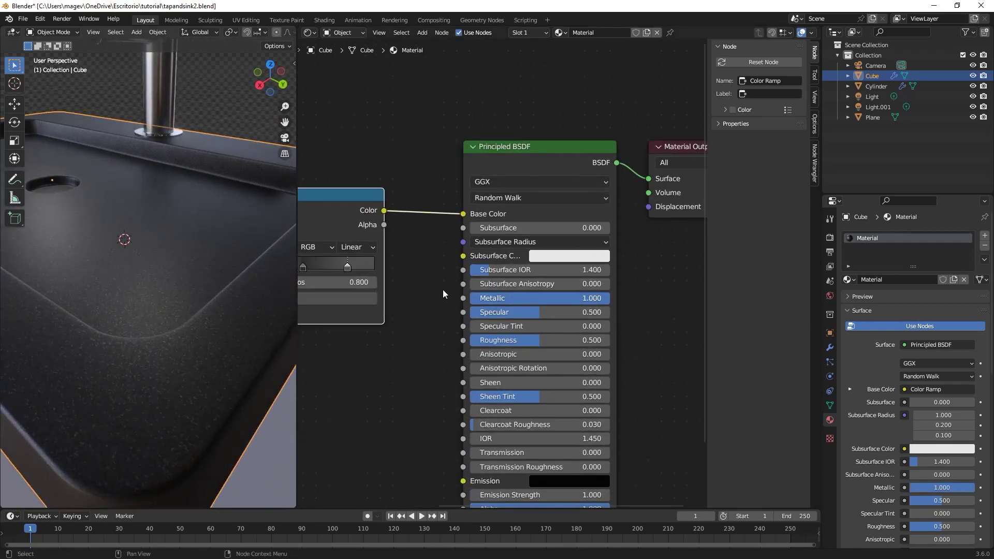
left_click(531, 314)
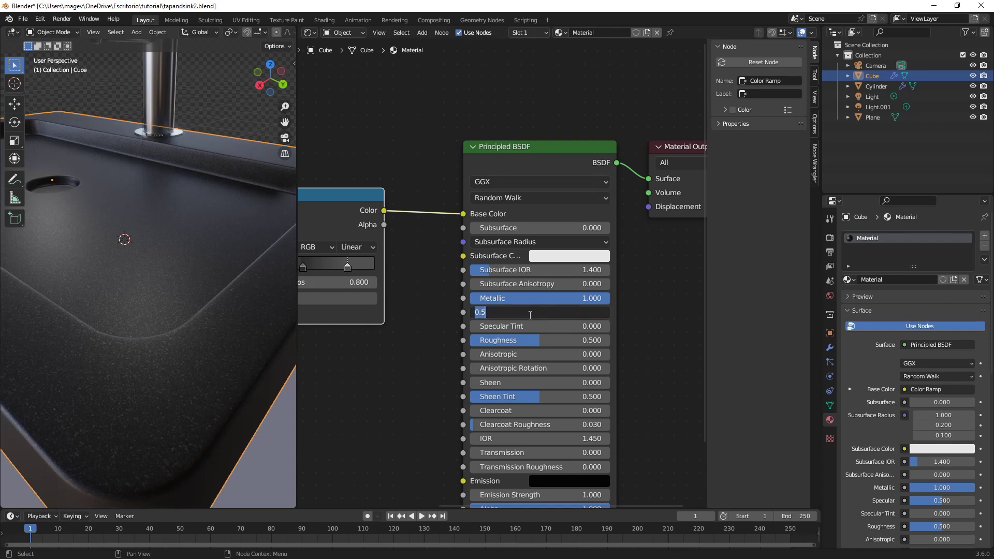
type(".3")
key("Return")
left_click(518, 342)
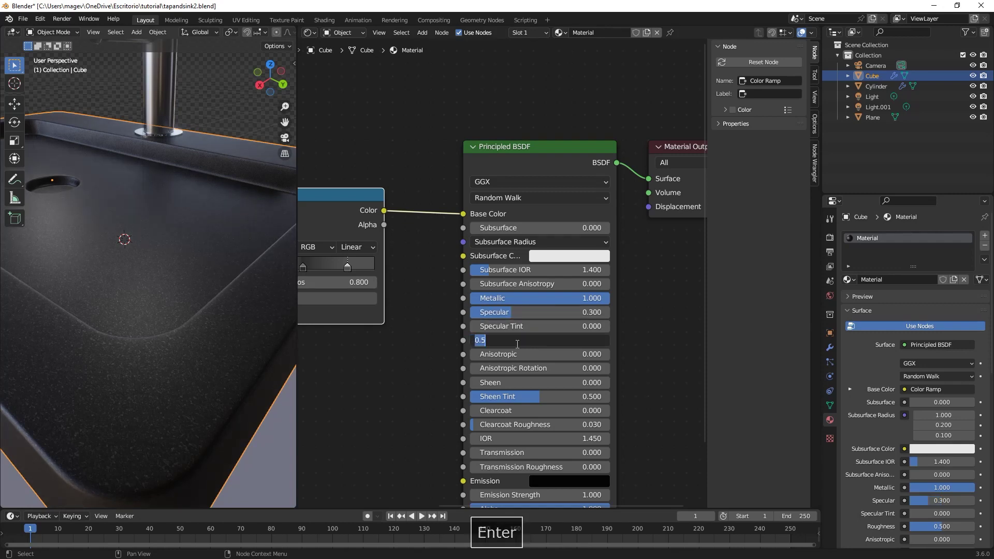
type(".4")
key("Return")
middle_click_drag(249, 321, 216, 310)
Step: Close the shader node editor so the 3D viewport fills its area, and show the World properties
left_click_drag(296, 183, 420, 168)
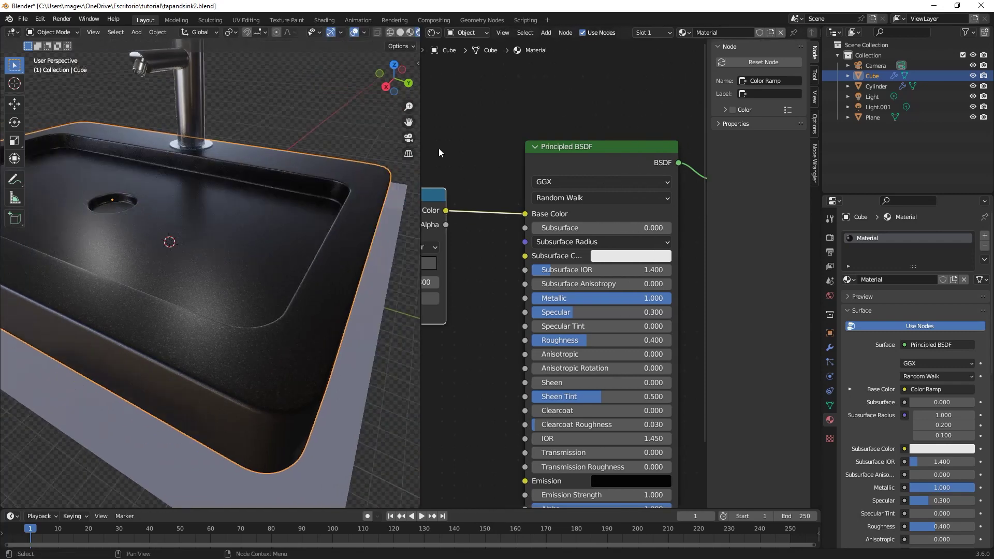
left_click_drag(422, 28, 468, 160)
middle_click_drag(468, 161, 489, 181)
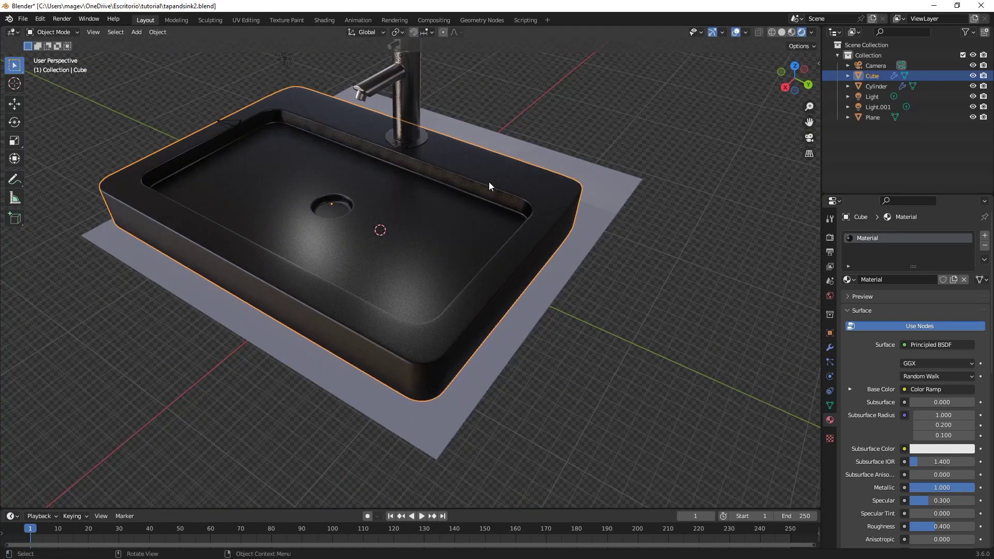
left_click(829, 238)
left_click(832, 298)
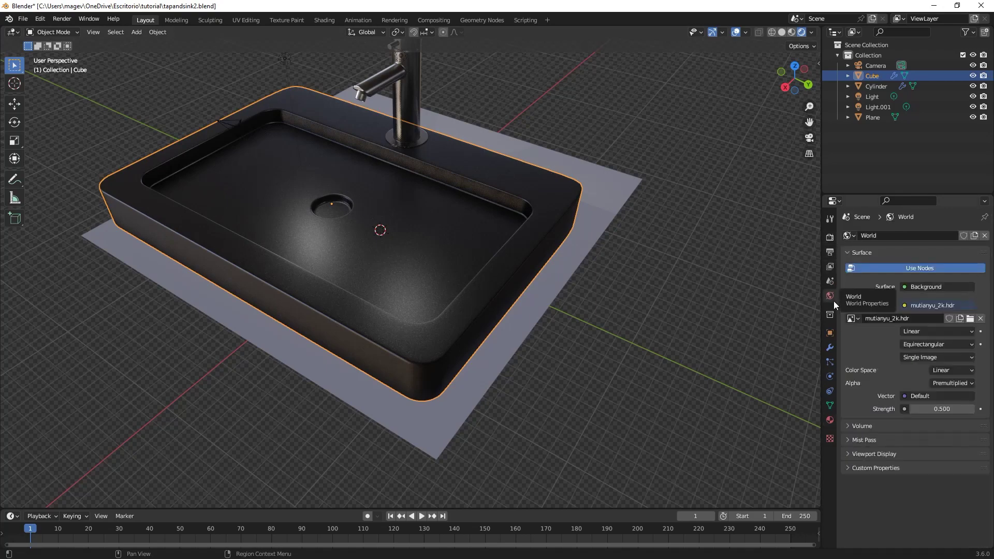
Step: Duplicate Light.001 in top view, placing the copy about 11.9 m along X and 17.1 m along Y from the original
middle_click_drag(537, 213, 568, 200)
scroll(559, 198, "down", 2)
mouse_move(459, 178)
middle_mouse_down()
mouse_move(428, 174)
mouse_move(433, 165)
mouse_move(449, 183)
middle_mouse_up()
left_click(373, 157)
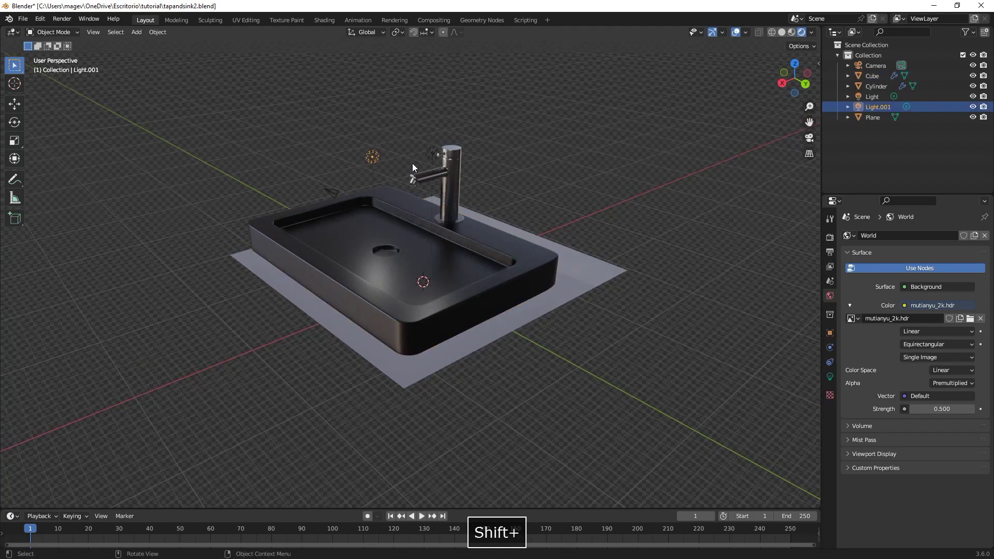
scroll(415, 179, "down", 2)
key("KP_7")
key("shift+d")
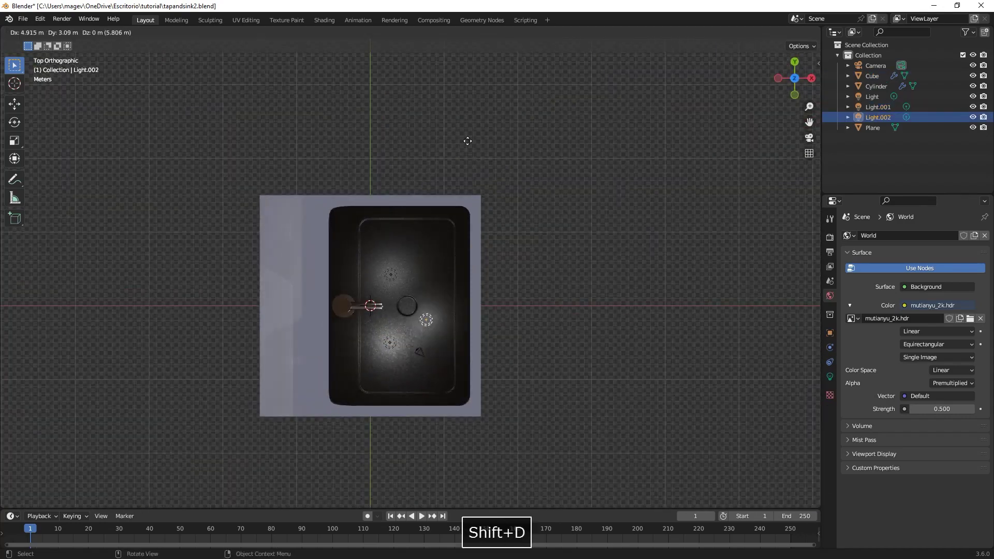
left_click(520, 212)
middle_click_drag(520, 212, 424, 154)
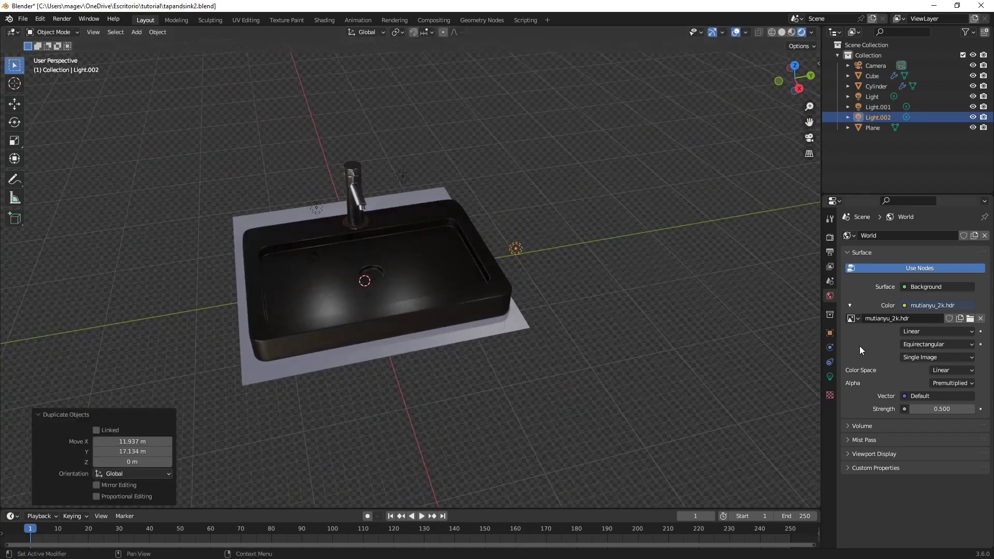
Step: Set the duplicated light's power to 5 and change its type to Sun
left_click(830, 376)
left_click(934, 307)
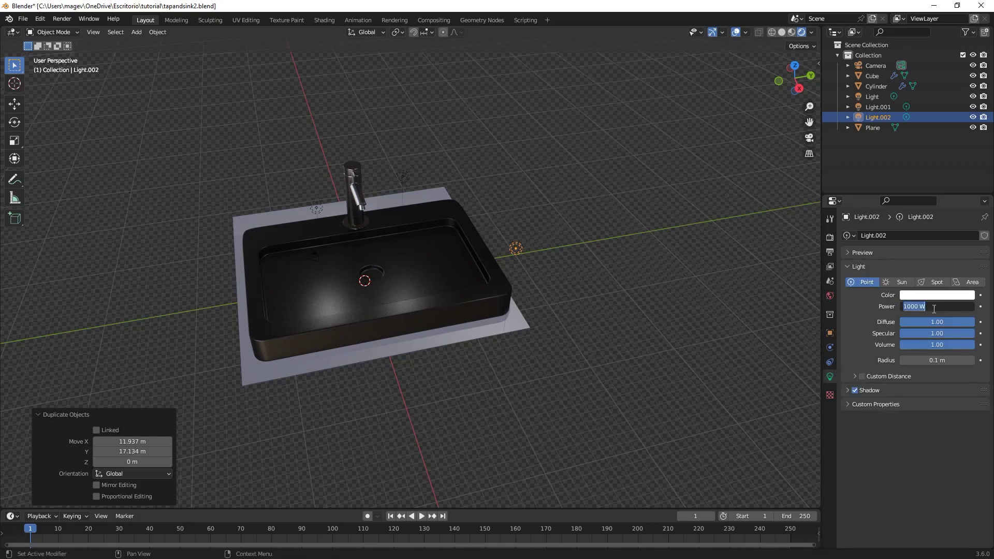
type("5")
key("Return")
left_click(899, 282)
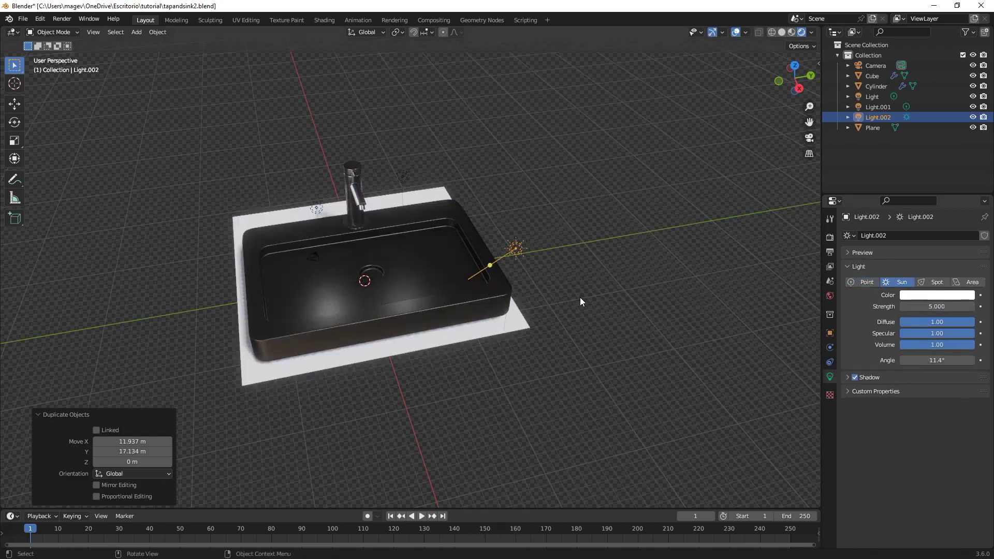
Step: Clear the sun light's rotation and set its angle to 35°
key("alt+r")
middle_click_drag(541, 361, 492, 350)
scroll(493, 351, "up", 1)
middle_click_drag(492, 350, 501, 358, "shift")
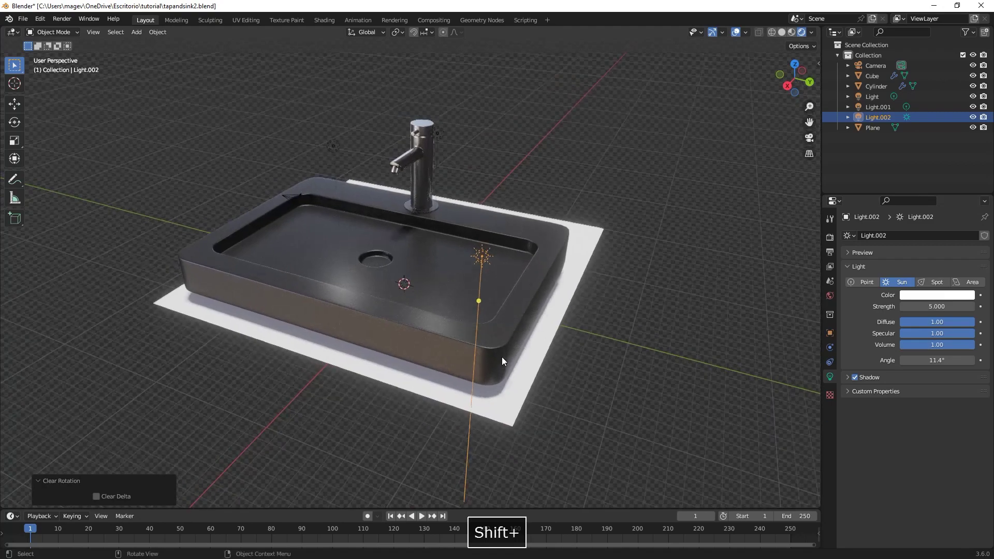
left_click(934, 361)
type("3")
key("Return")
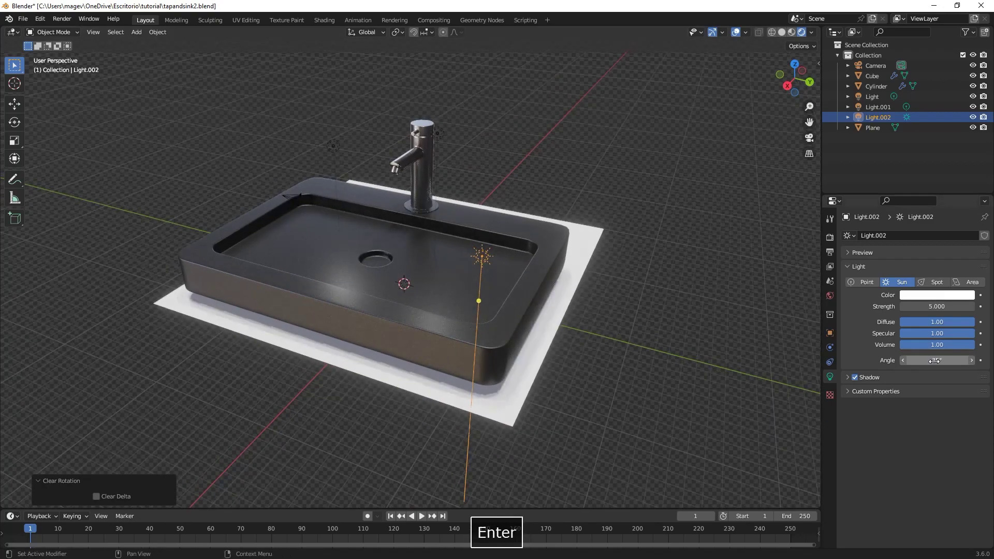
Step: Inspect the sink under the new lighting and save the file as tapandsink3.blend
middle_click_drag(585, 304, 469, 300)
scroll(523, 290, "up", 2)
middle_click_drag(469, 300, 575, 327)
scroll(521, 313, "up", 2)
middle_click_drag(575, 327, 445, 299, "shift")
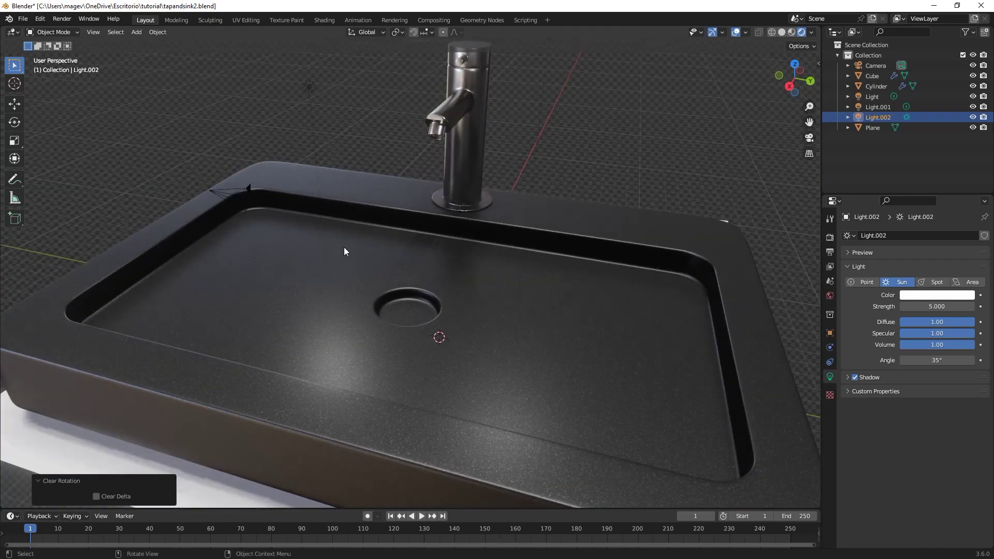
middle_click_drag(492, 284, 455, 265)
left_click(22, 19)
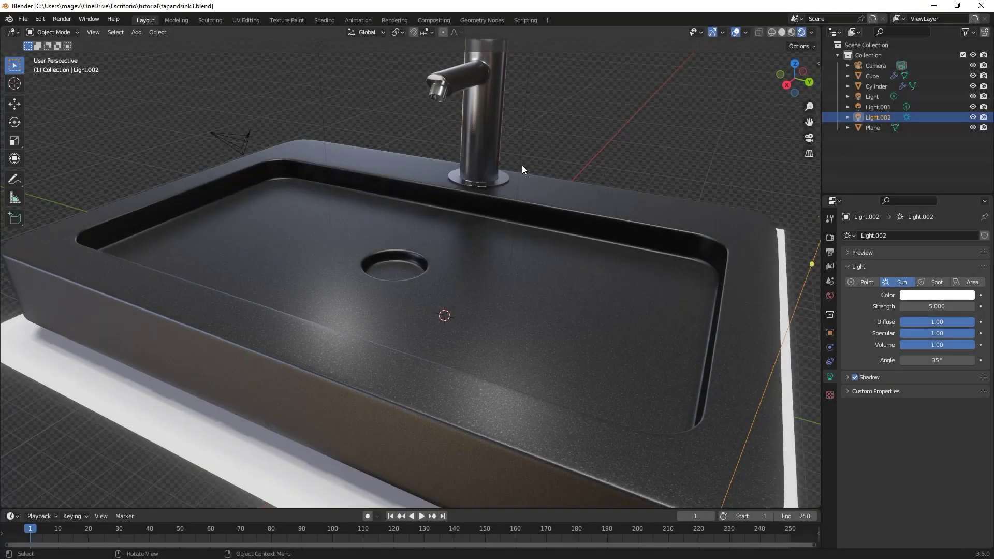
Step: In the sink's mesh, connect the two inner corner vertices along the basin floor's tap-side edge
scroll(522, 166, "down", 4)
middle_click_drag(522, 166, 497, 228)
left_click(490, 241)
key("Tab")
scroll(569, 207, "up", 4)
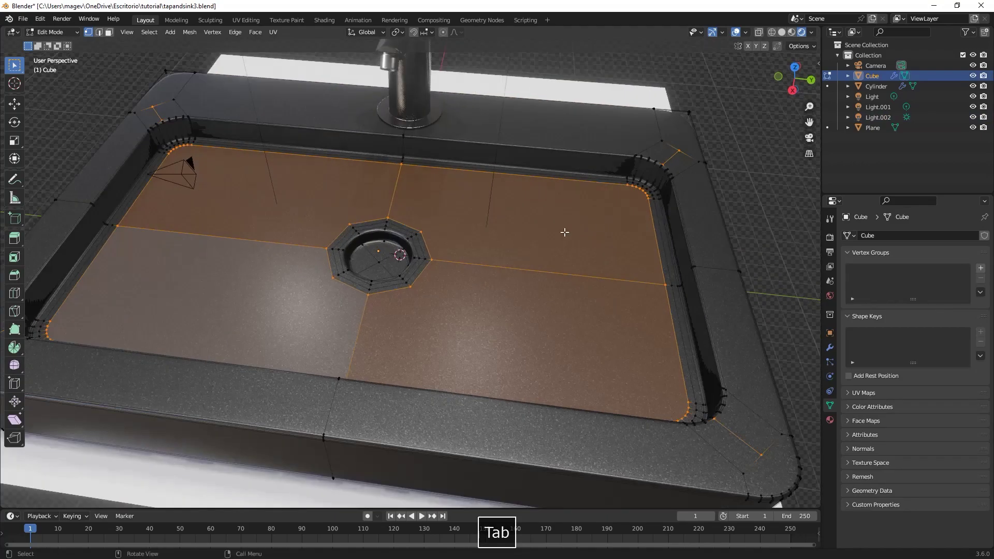
left_click(649, 199)
middle_click_drag(364, 197, 483, 237, "shift")
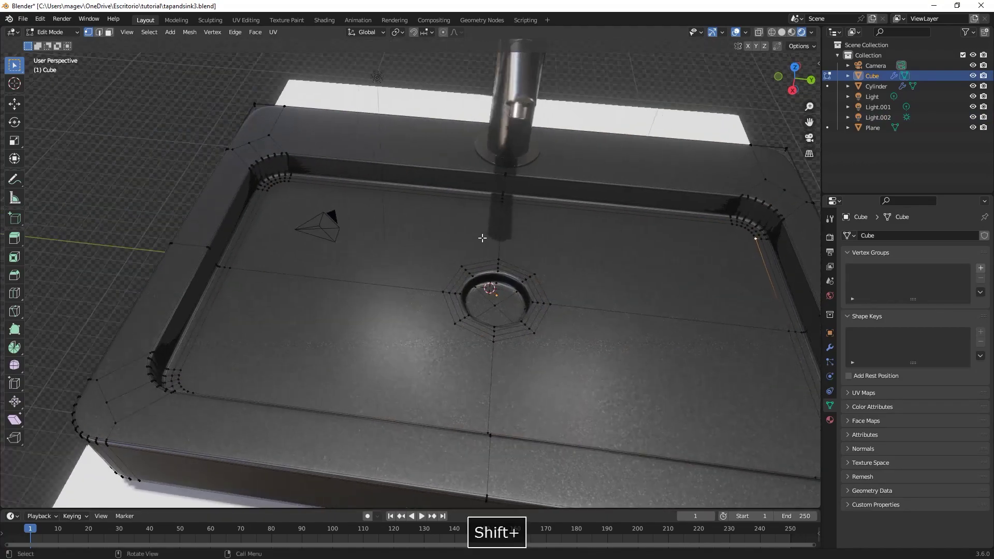
scroll(484, 238, "up", 1)
left_click(247, 178, "shift")
key("j")
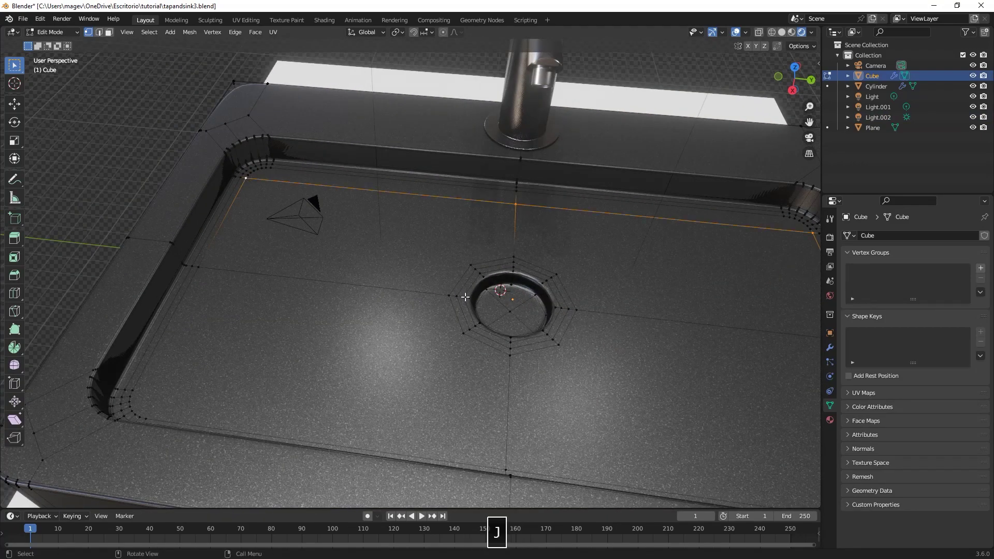
Step: Connect the two inner corner vertices along the basin floor's front edge
middle_click_drag(482, 309, 479, 323)
middle_click_drag(397, 357, 342, 281, "shift")
left_click(79, 315)
middle_click_drag(598, 312, 470, 288, "shift")
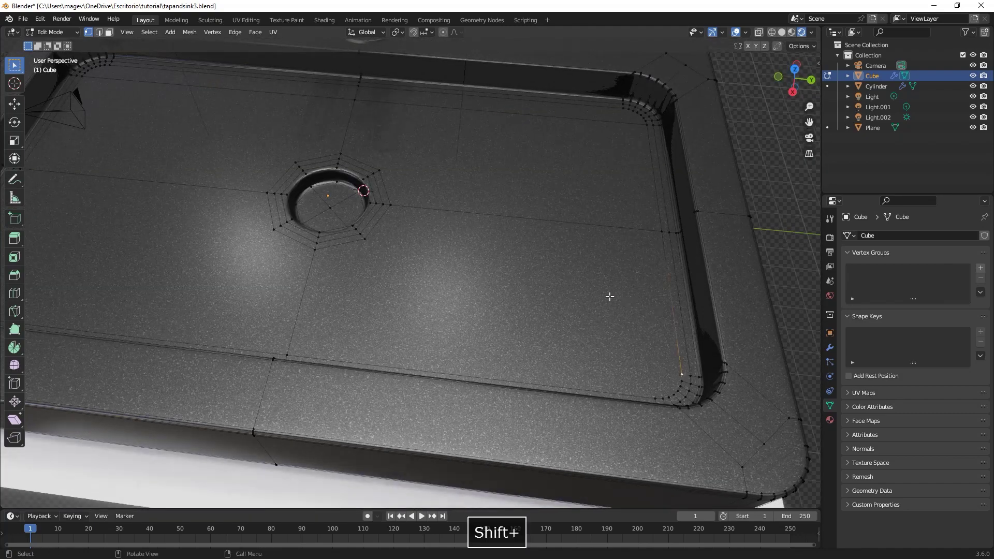
key("j")
Step: Connect the inner corner vertices across both short ends of the basin floor
left_click(623, 108, "shift")
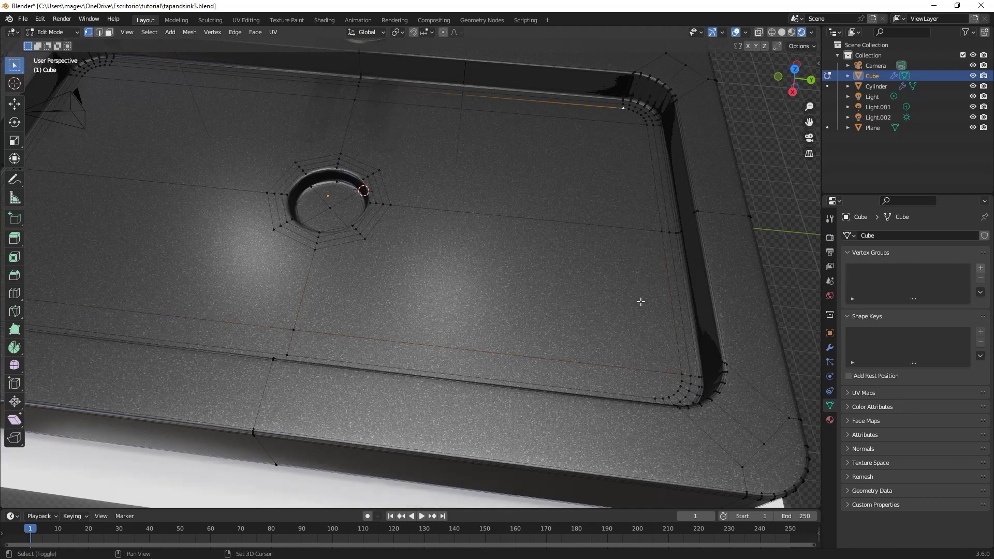
key("j")
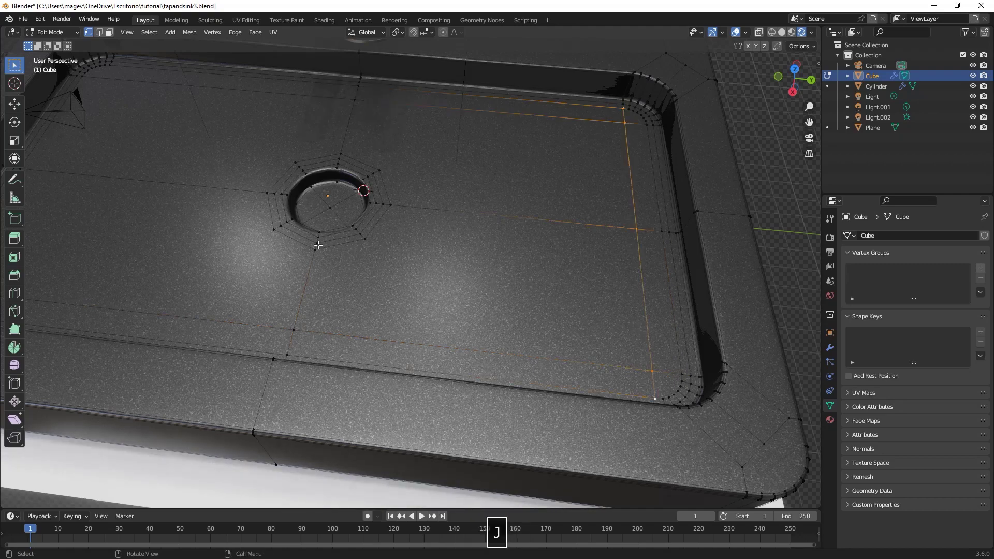
middle_click_drag(641, 331, 505, 241)
left_click(311, 93, "shift")
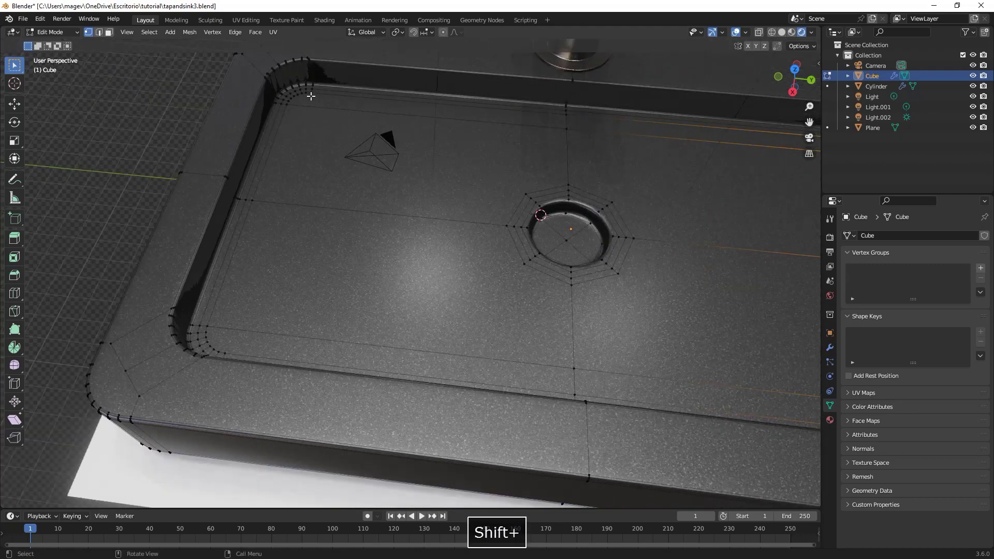
left_click(233, 346, "shift")
key("j")
Step: Select all vertices of the drain hole and its surrounding rings in wireframe, and lower them about 0.43 m along Z
middle_click_drag(600, 230, 484, 227, "shift")
key("shift+z")
left_click_drag(359, 181, 565, 316)
key("shift+z")
mouse_move(582, 333)
middle_mouse_down()
mouse_move(564, 293)
mouse_move(557, 309)
middle_mouse_up()
key("shift+z")
key("b")
middle_click_drag(422, 335, 481, 373)
key("shift+z")
middle_click_drag(523, 256, 527, 305)
mouse_move(527, 305)
middle_mouse_down("shift")
mouse_move(515, 345)
mouse_move(533, 348)
mouse_move(492, 268)
middle_mouse_up("shift")
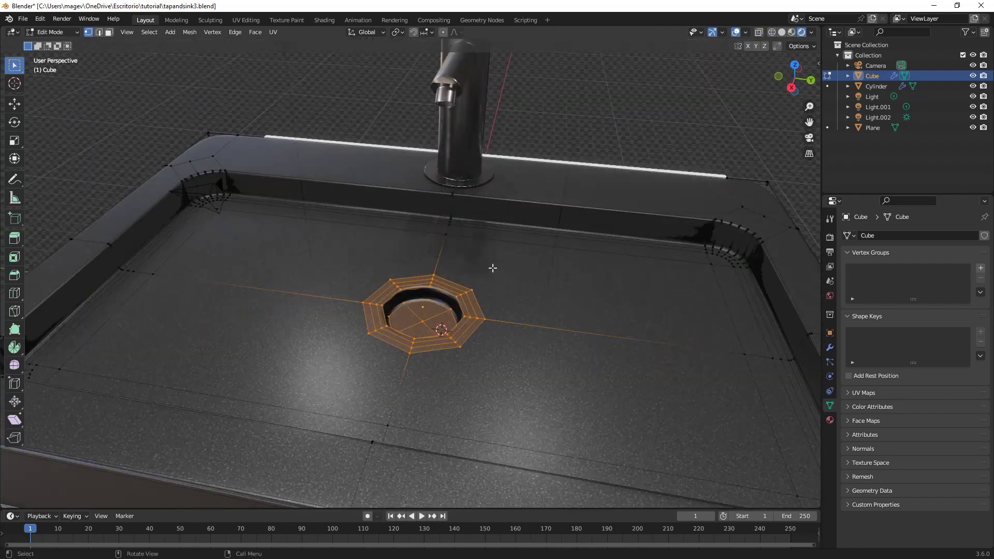
key("g")
key("z")
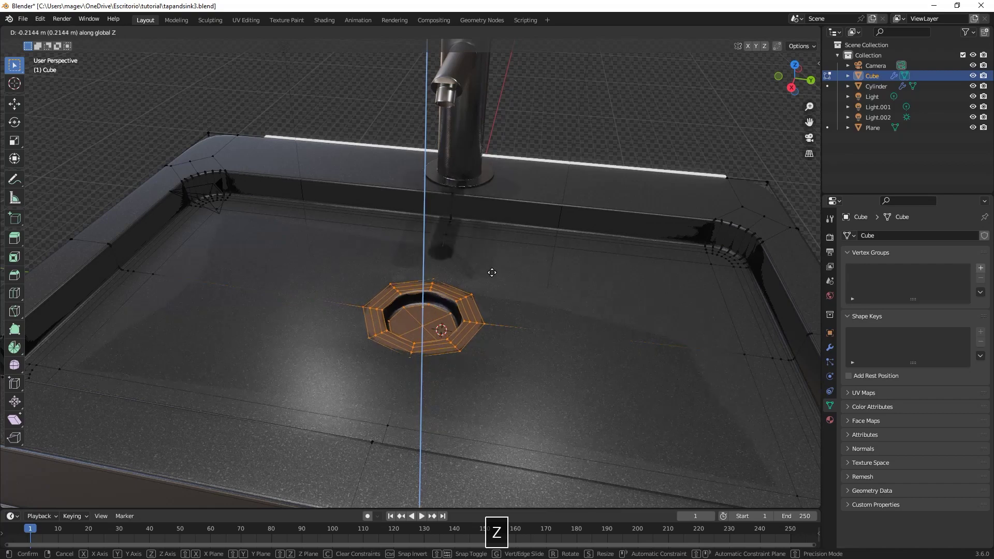
left_click(492, 278)
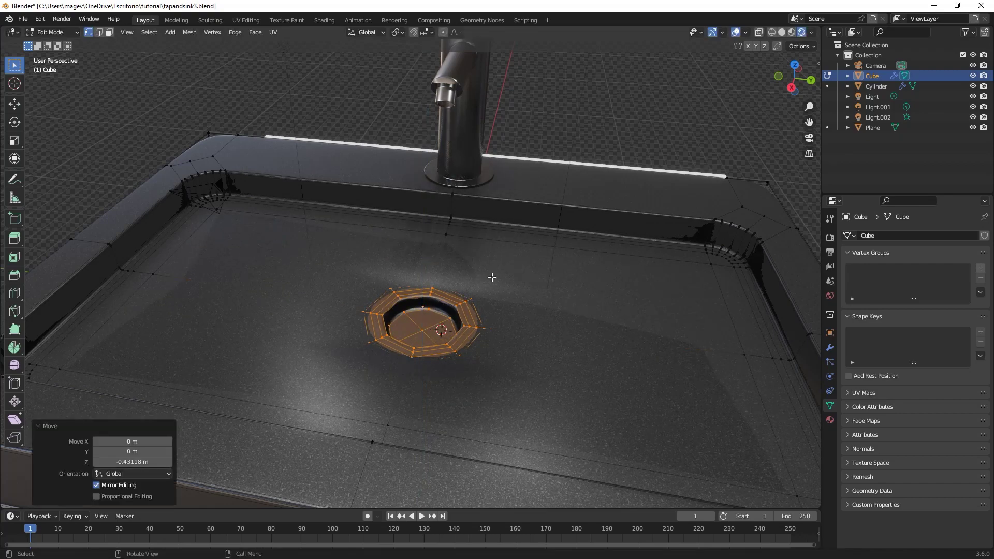
middle_click_drag(492, 277, 492, 277)
key("Tab")
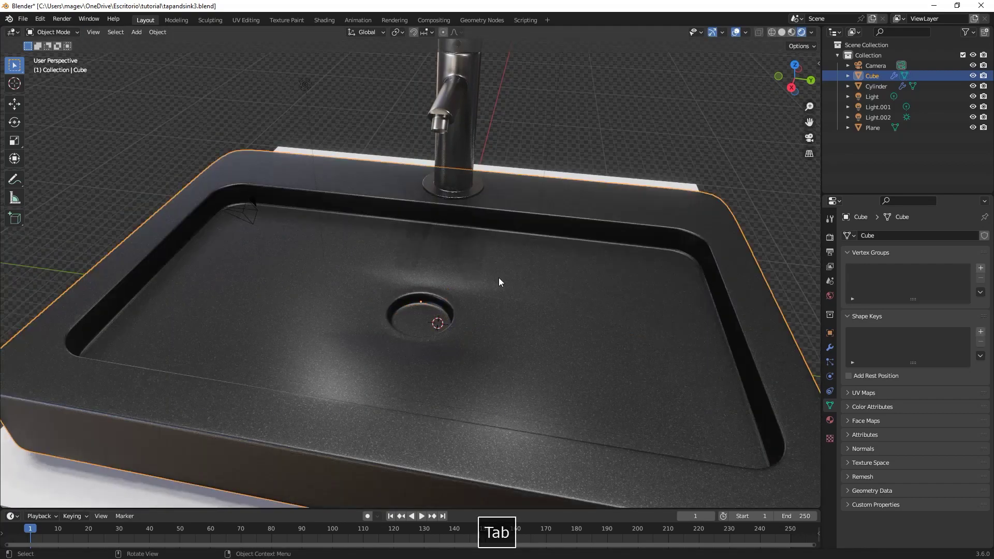
Step: Return to editing the sink's mesh and disable the Subdivision modifier's viewport display
key("Tab")
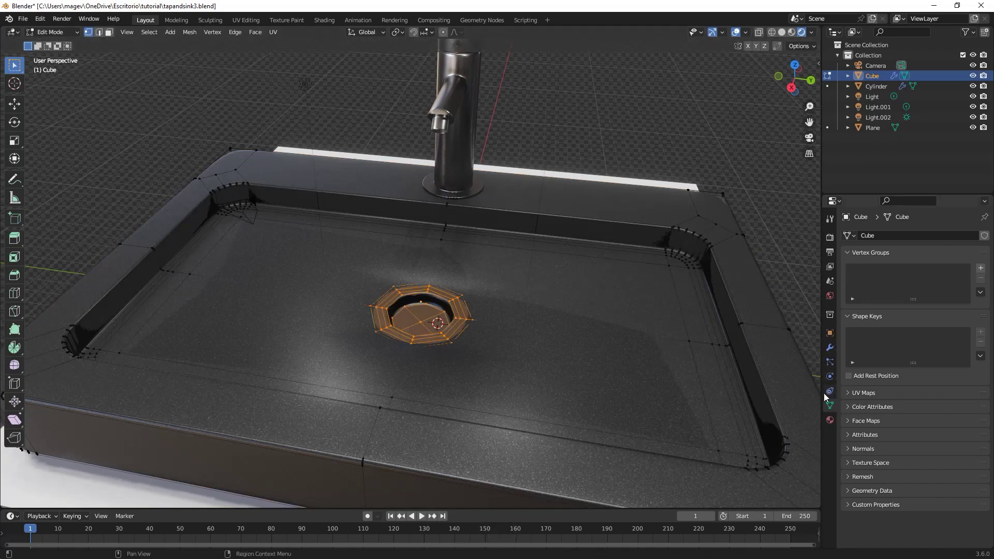
left_click(830, 348)
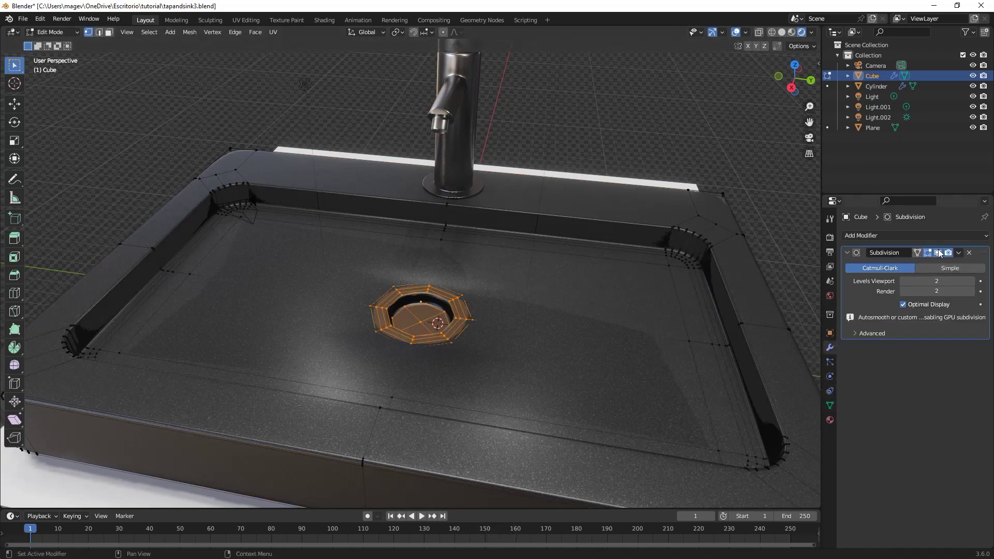
left_click(939, 252)
Step: Connect the drain's four diagonal outer-ring vertices to the nearest inner corner vertices of the basin floor
left_click(465, 294)
left_click(670, 266, "shift")
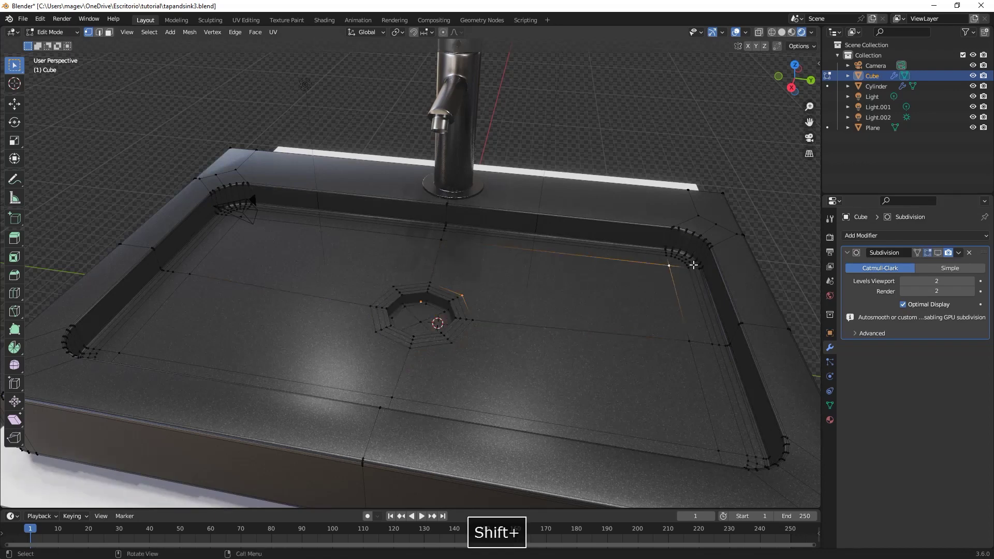
key("j")
left_click(246, 220)
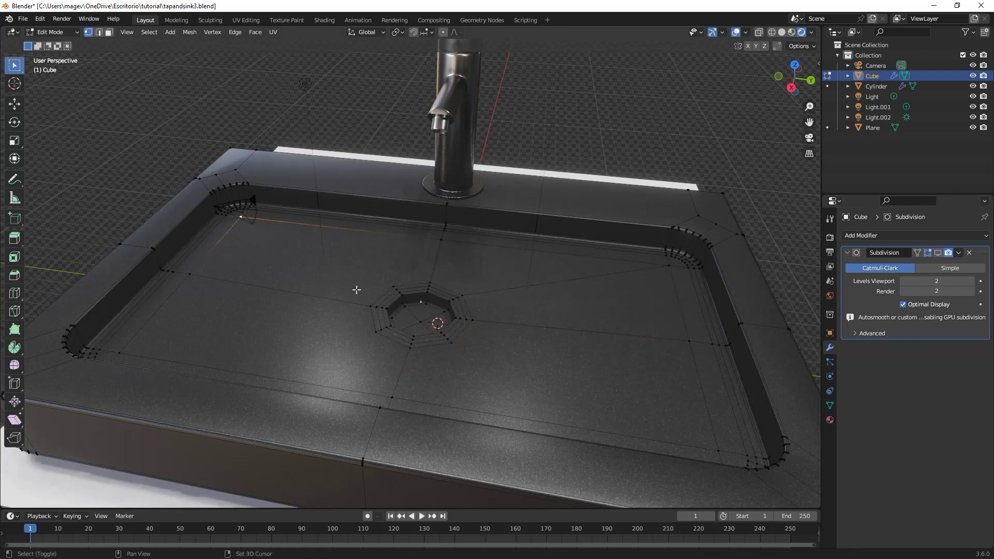
key("j")
left_click(376, 333)
left_click(119, 353, "shift")
key("j")
left_click(455, 342)
left_click(719, 450, "shift")
key("j")
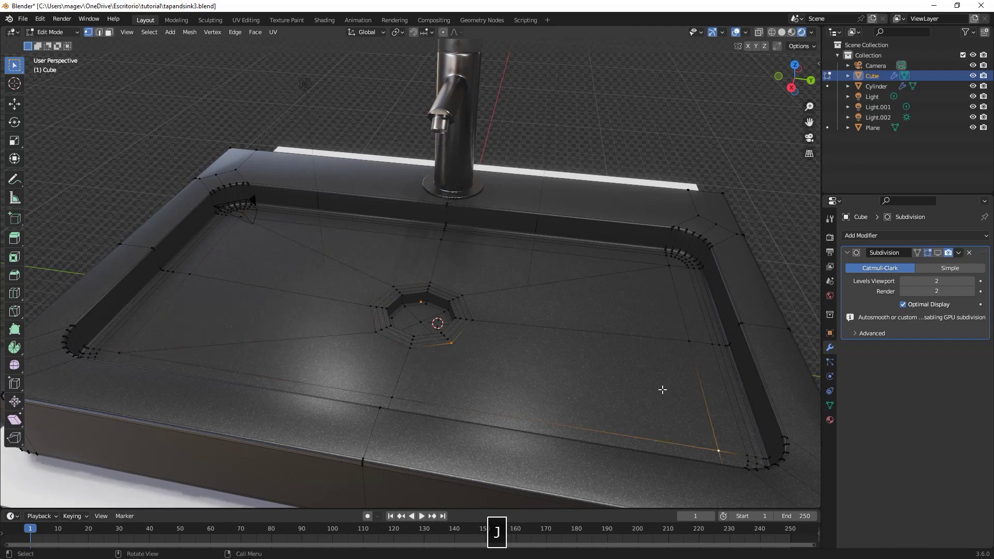
Step: Re-enable the Subdivision modifier's viewport display in Object Mode, check the basin, and reopen the sink's mesh for editing
key("Tab")
middle_click_drag(563, 353, 550, 353)
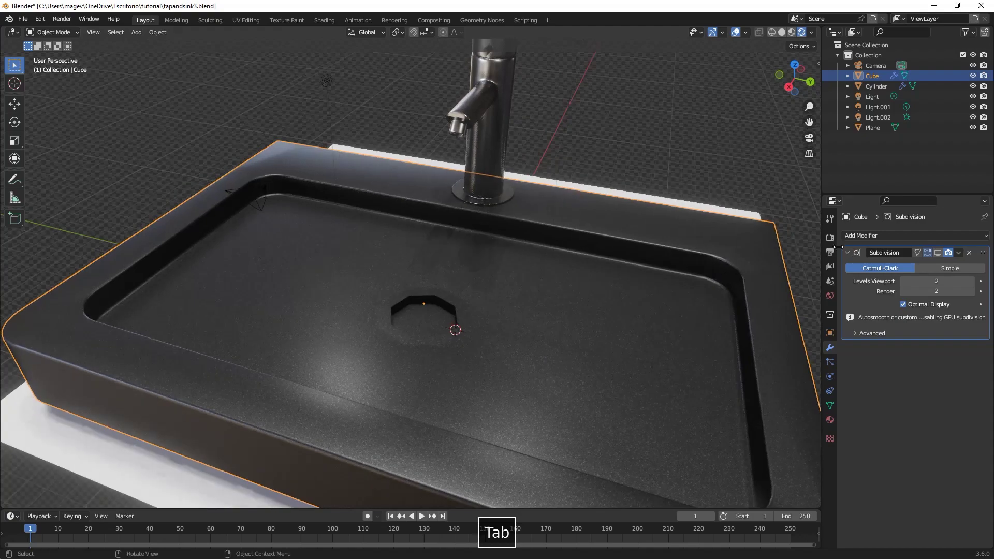
left_click(938, 253)
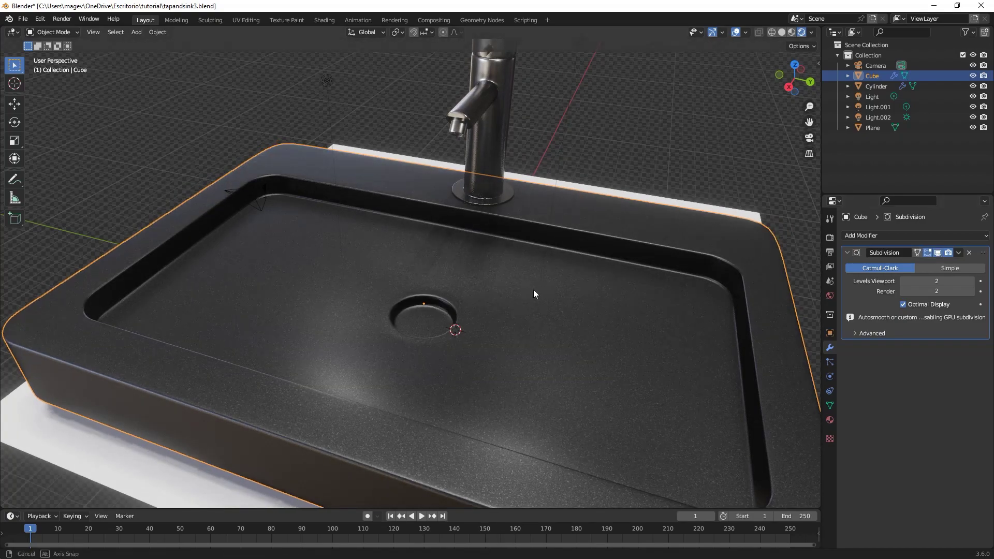
middle_click_drag(524, 285, 517, 294)
scroll(517, 293, "up", 3)
scroll(468, 296, "down", 4)
scroll(466, 298, "up", 3)
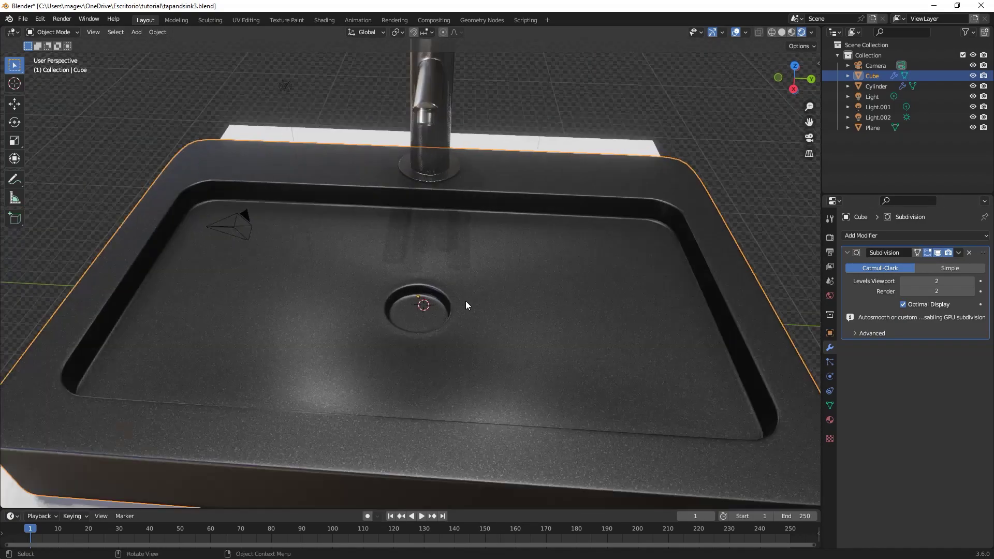
key("Tab")
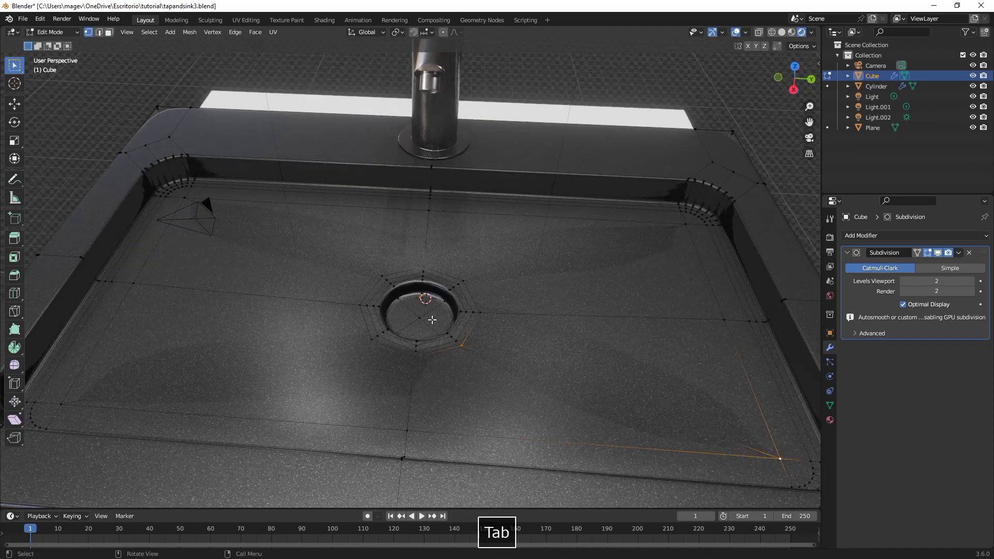
Step: Snap the 3D cursor to the drain's centre vertex and add a 2D Bezier circle curve with a 1 m radius there in Object Mode
key("shift+s")
left_click(437, 356)
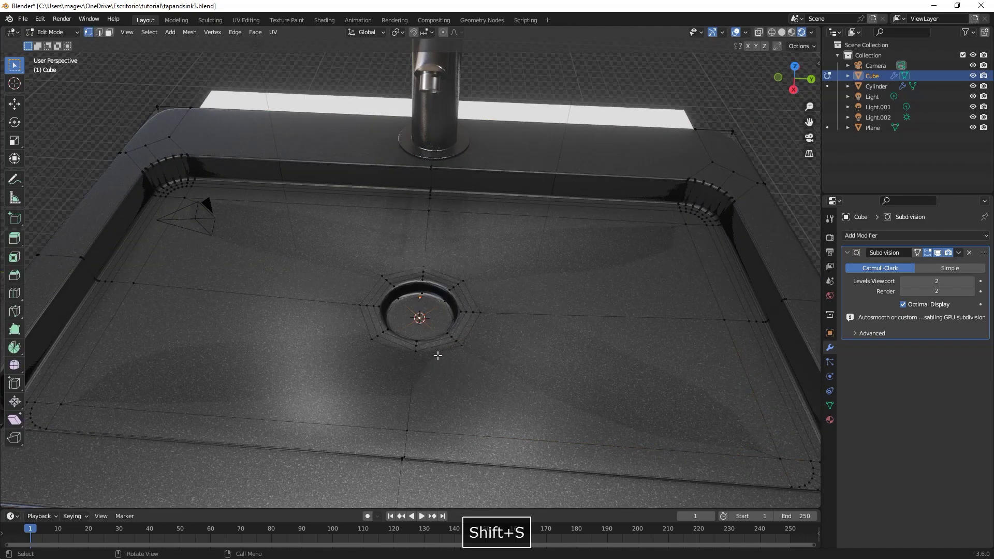
key("Tab")
key("shift+a")
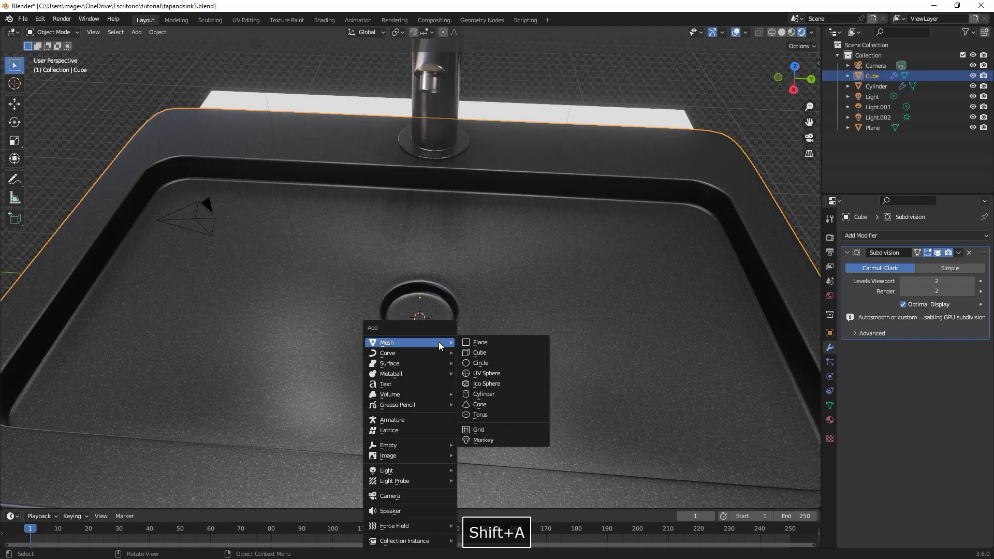
mouse_move(416, 351)
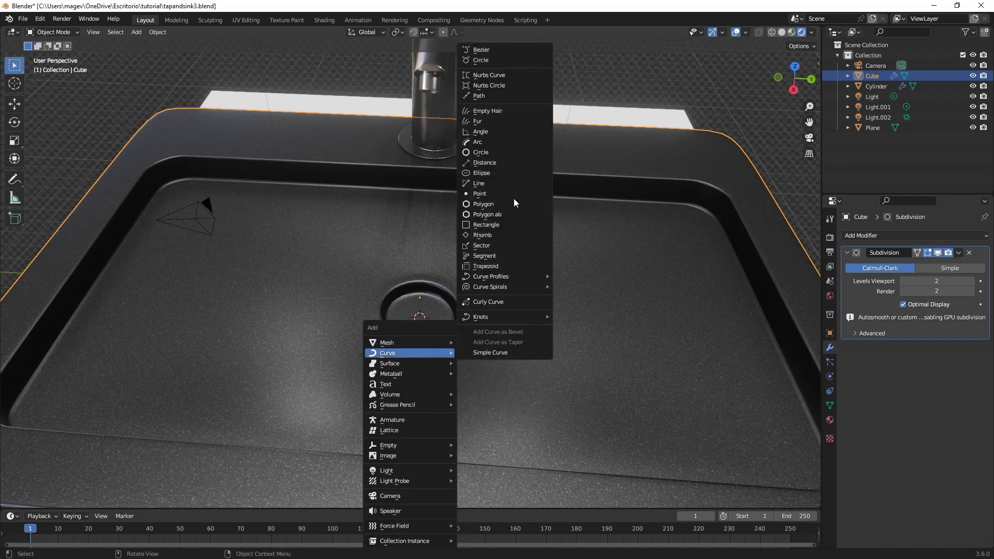
left_click(488, 152)
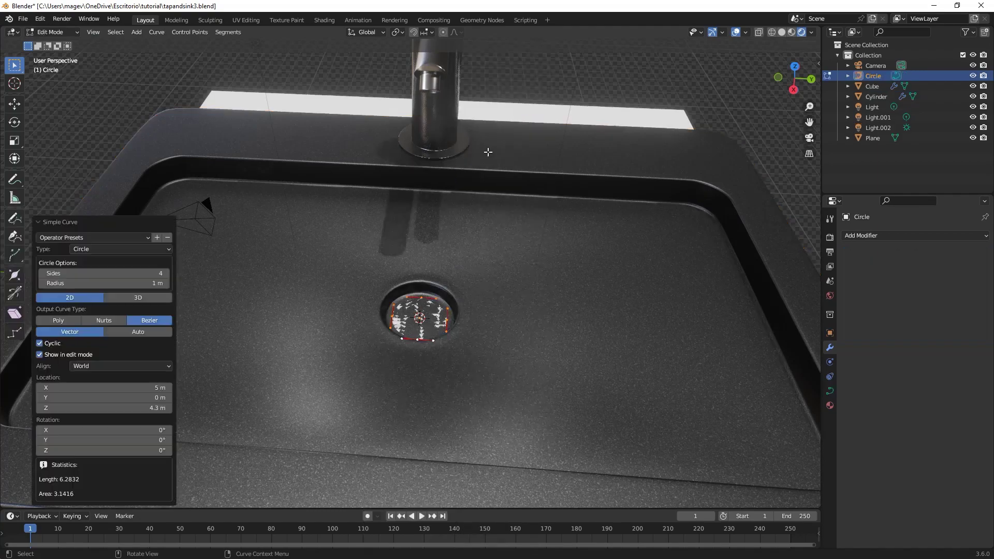
Step: Scale the circle curve by about 1.26 in top wireframe view to match the drain opening
key("Tab")
key("7")
key("shift+z")
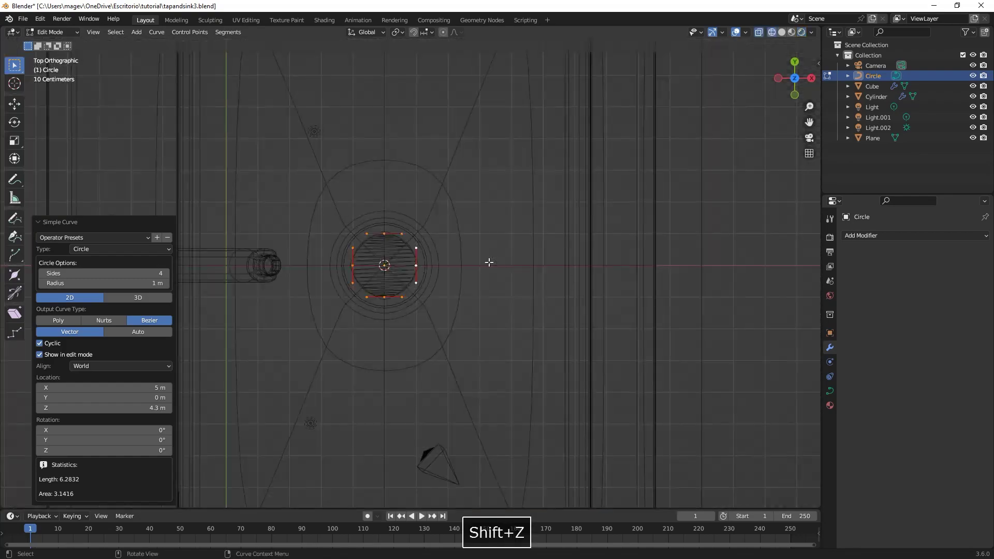
middle_click_drag(472, 262, 496, 255, "shift")
scroll(498, 253, "up", 2)
key("s")
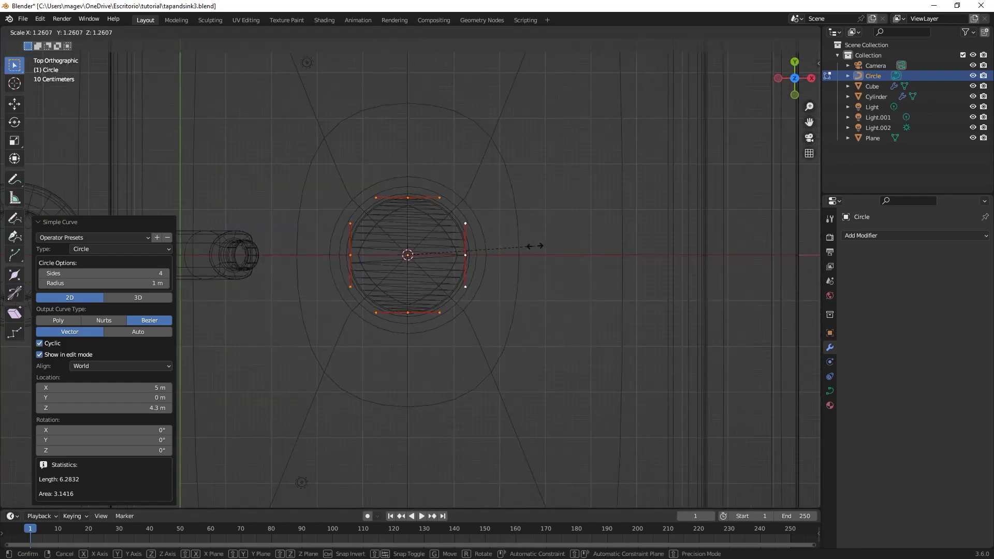
left_click(528, 246)
Step: Duplicate the circle in place and scale the copy to about 0.18 for the drain cover's centre hole
key("shift+d")
right_click(512, 241)
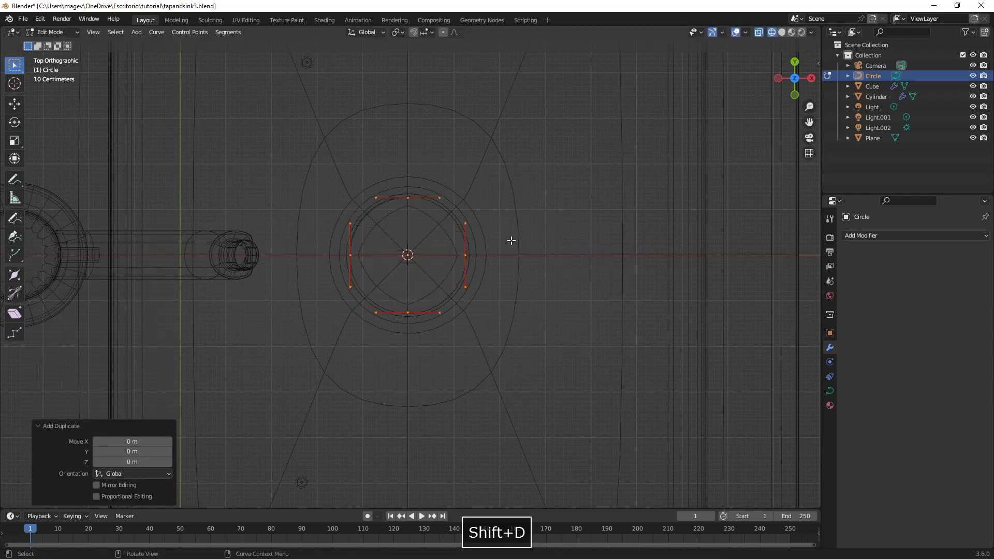
key("s")
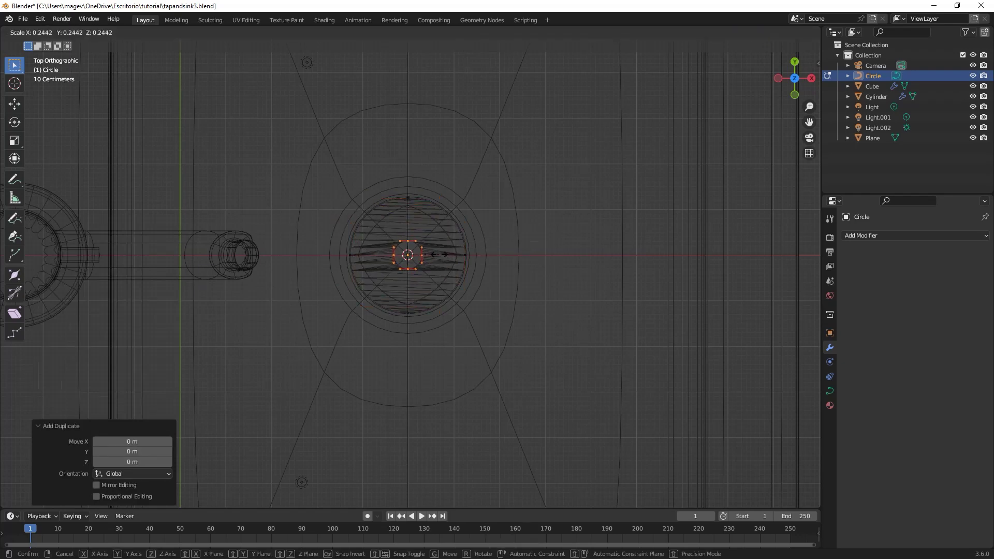
left_click(433, 253)
Step: Duplicate the small centre circle about 0.57 m along the Y axis
scroll(447, 275, "up", 1, "shift")
scroll(447, 275, "up", 6)
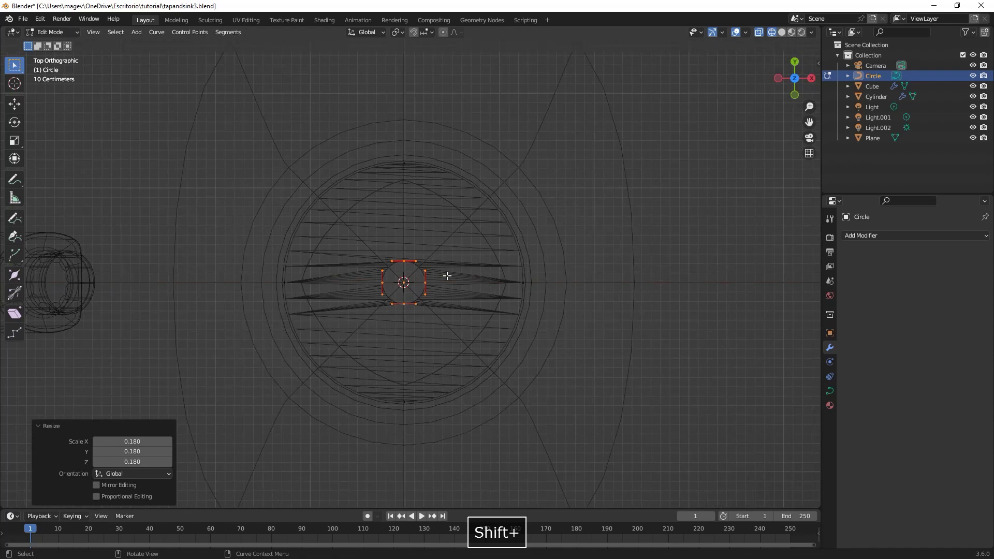
key("shift+d")
key("y")
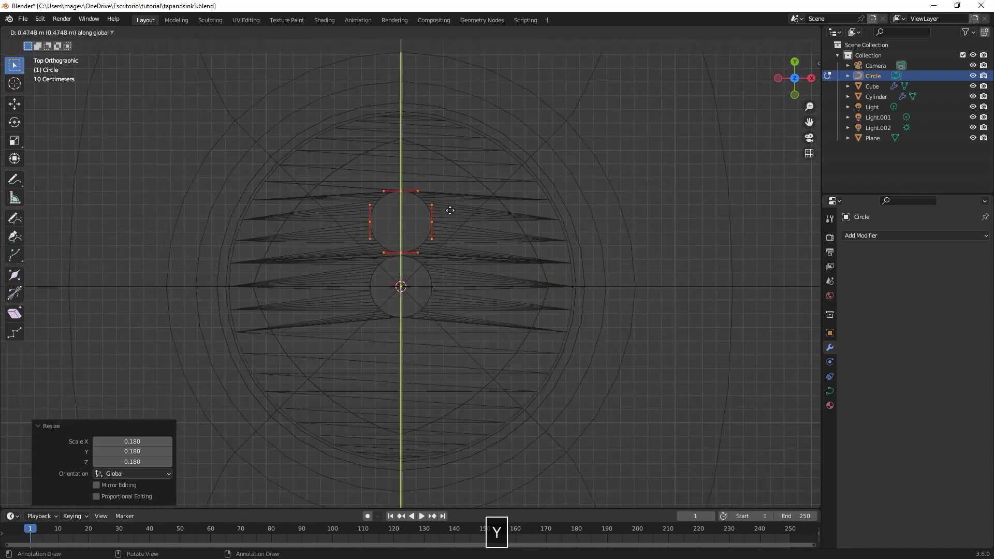
left_click(453, 197)
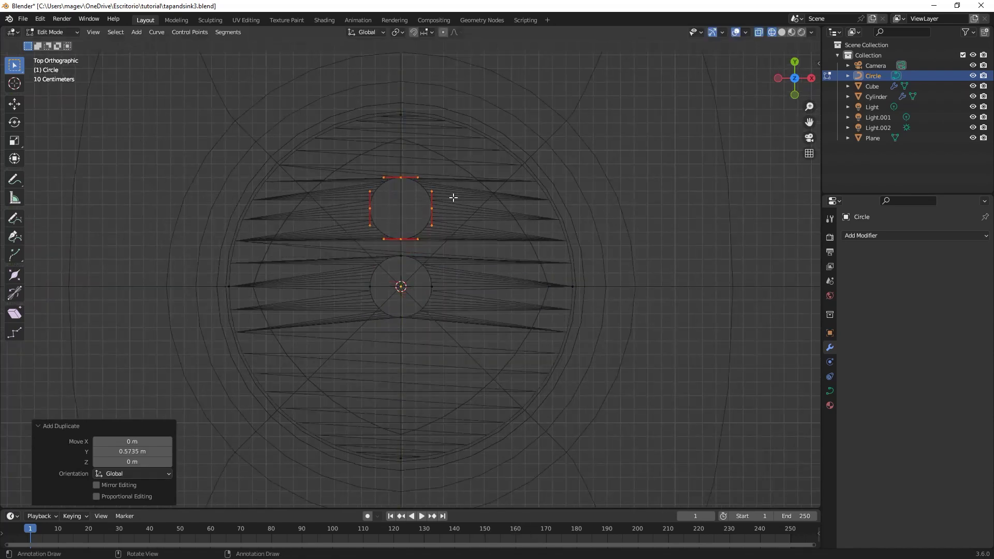
Step: Set the pivot point to 3D Cursor and duplicate the offset circle around Z in 60° rotations until six surround the centre hole
left_click(398, 34)
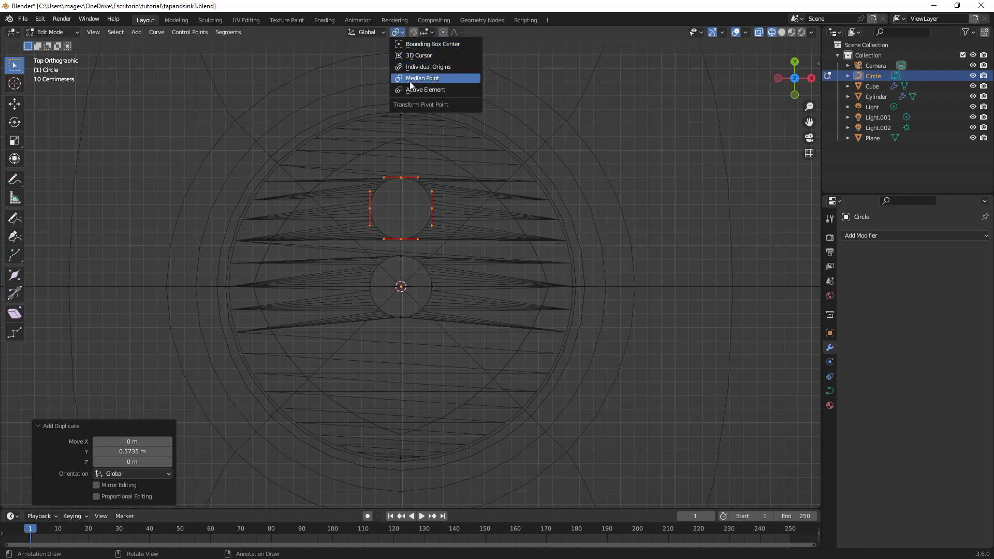
left_click(414, 56)
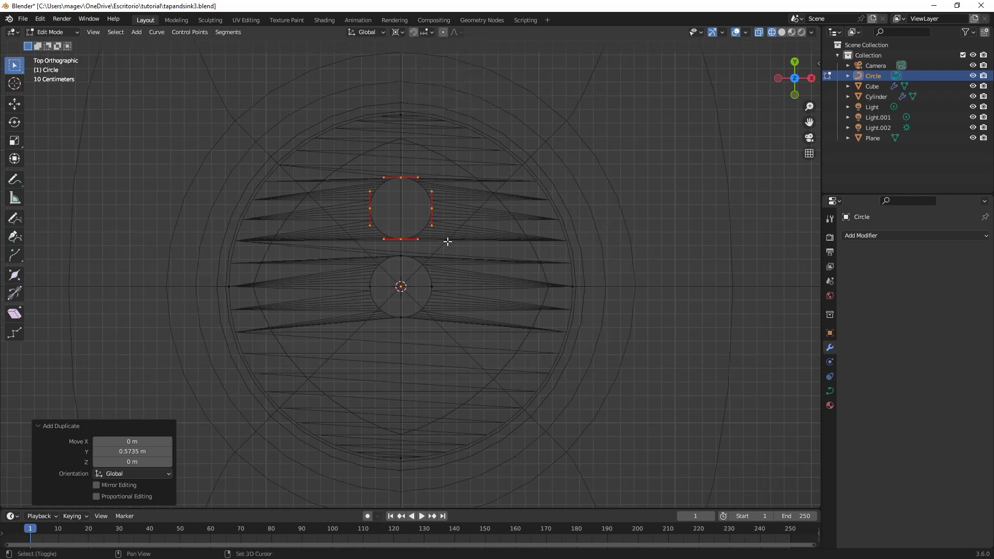
key("shift+d")
key("r")
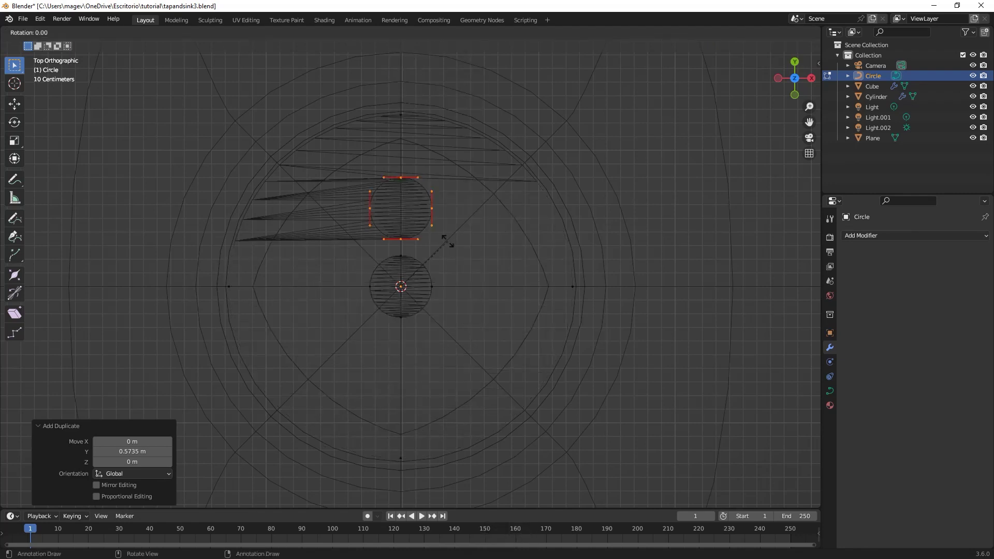
key("z")
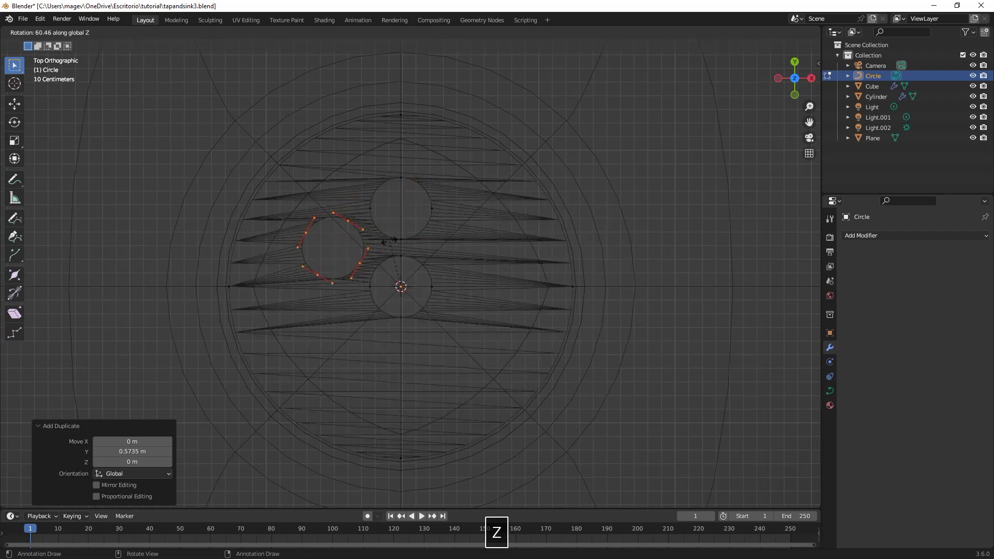
type("60")
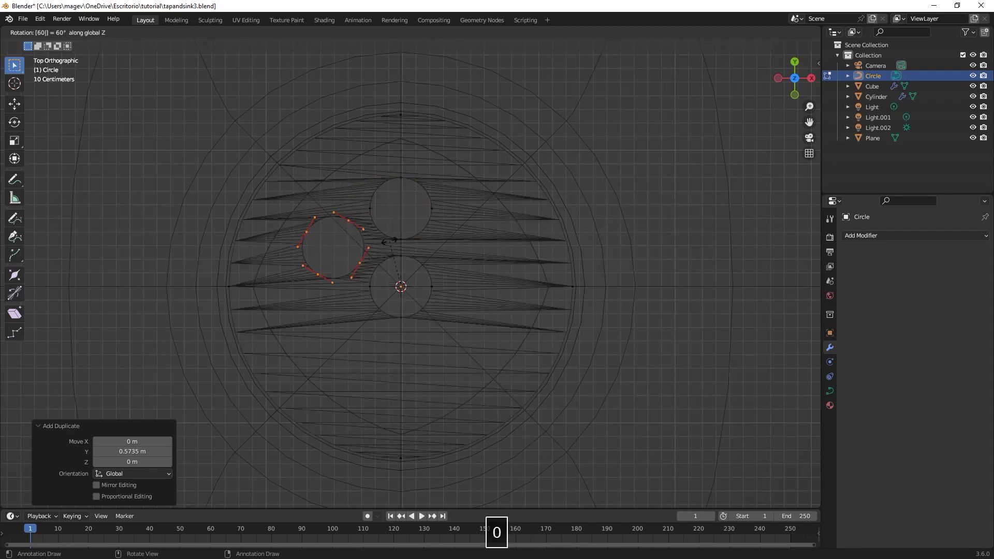
key("Return")
key("shift+r")
key("shift+r")
key("shift+r")
key("shift+r")
Step: Leave curve editing and raise the perforated drain cover about 0.23 m along Z in rendered view
middle_click_drag(430, 247, 401, 204)
key("shift+z")
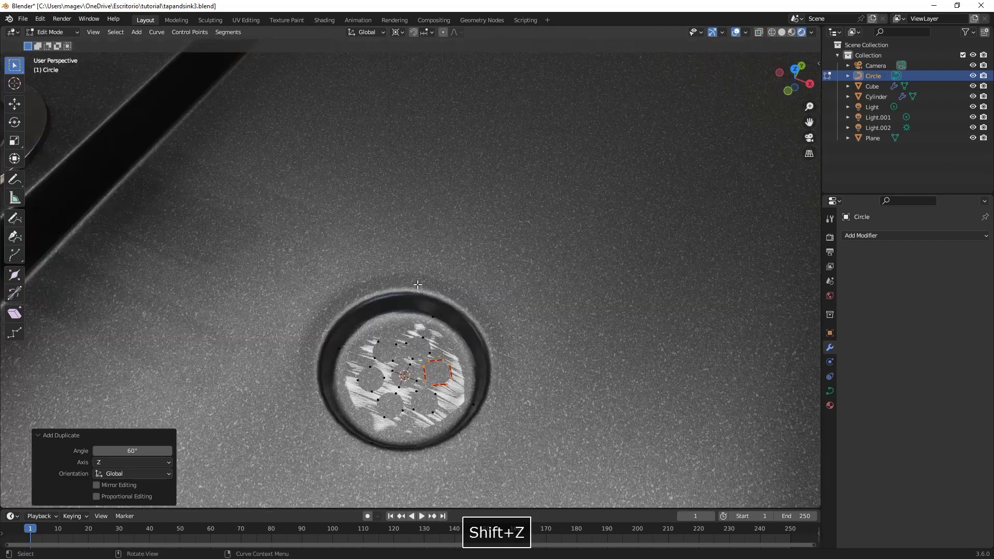
scroll(438, 247, "up", 3)
key("Tab")
key("g")
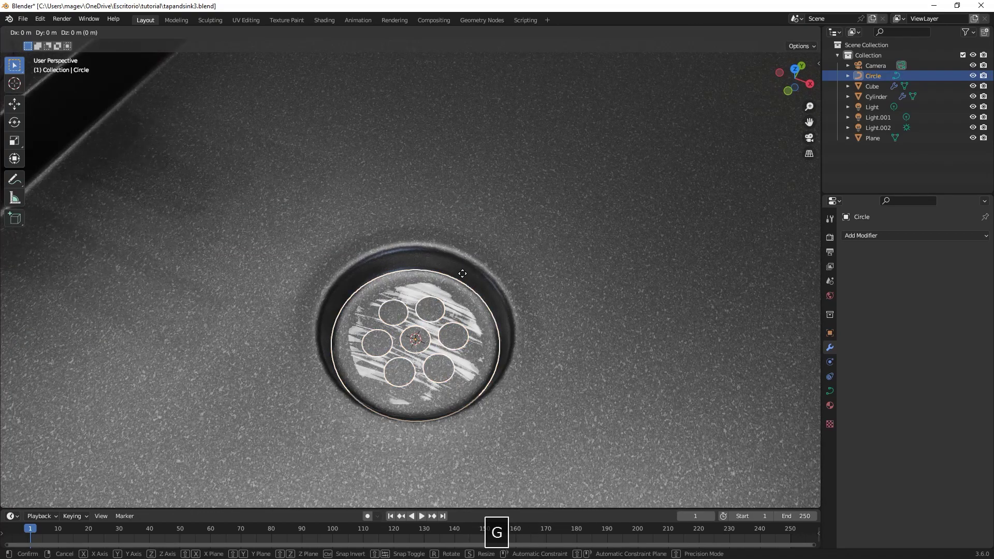
key("z")
left_click(462, 266)
Step: Convert the drain cover curve to a mesh
middle_click_drag(462, 266, 436, 251)
scroll(443, 264, "up", 1)
middle_click_drag(455, 285, 433, 208, "shift")
scroll(454, 285, "up", 1)
scroll(473, 303, "down", 1)
middle_click_drag(473, 304, 433, 266)
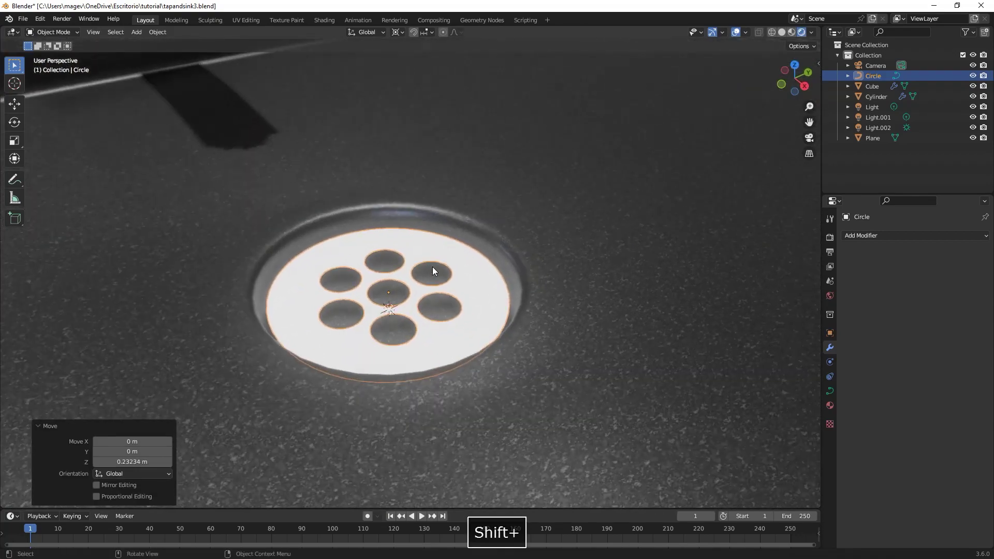
right_click(462, 284)
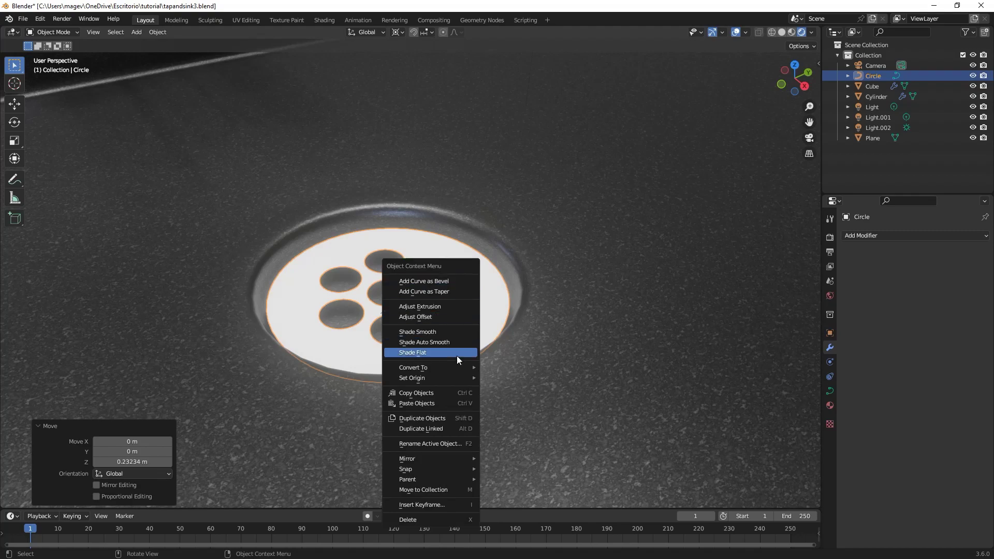
mouse_move(445, 368)
left_click(511, 377)
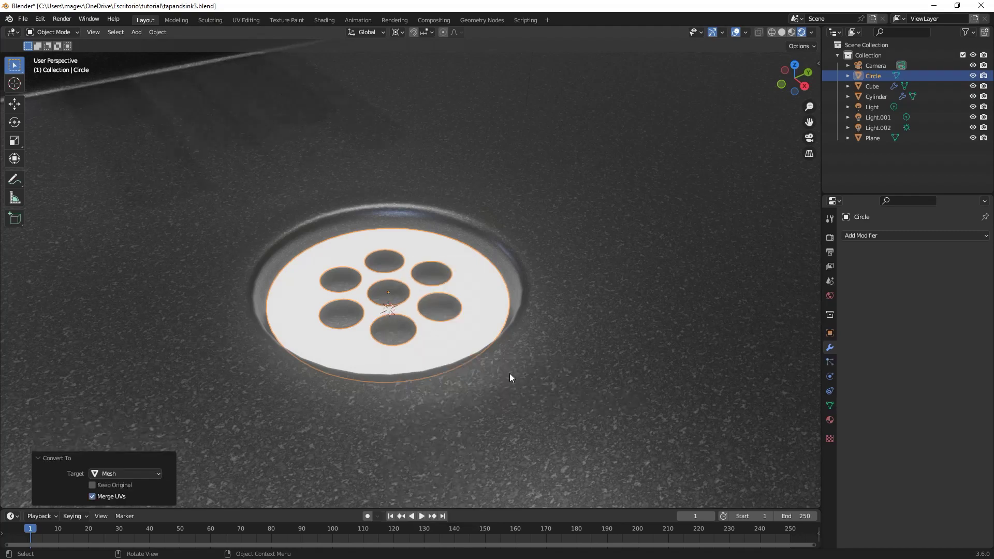
Step: Select the drain cover's entire mesh and extrude it about 0.045 m along its normal
scroll(490, 312, "up", 1)
key("Tab")
key("a")
key("e")
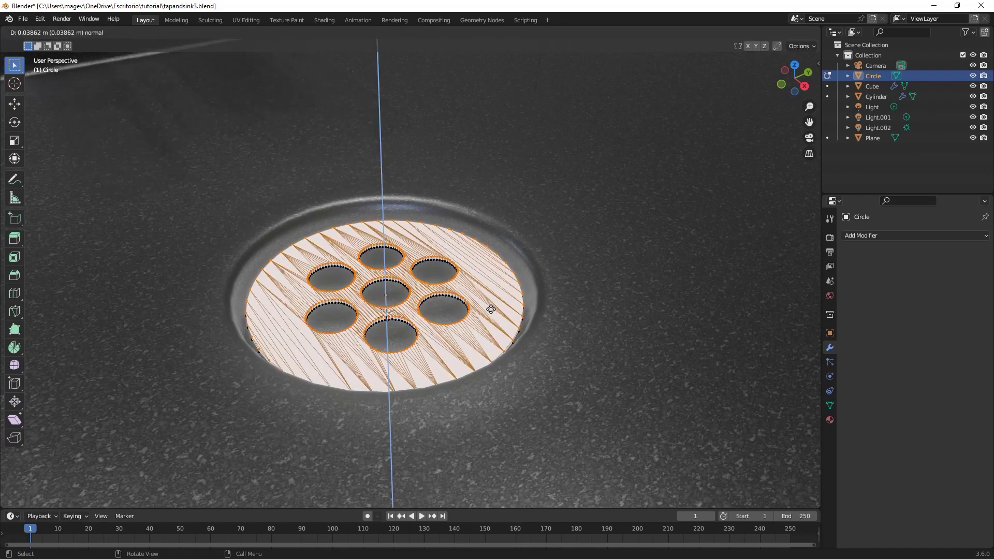
left_click(491, 308)
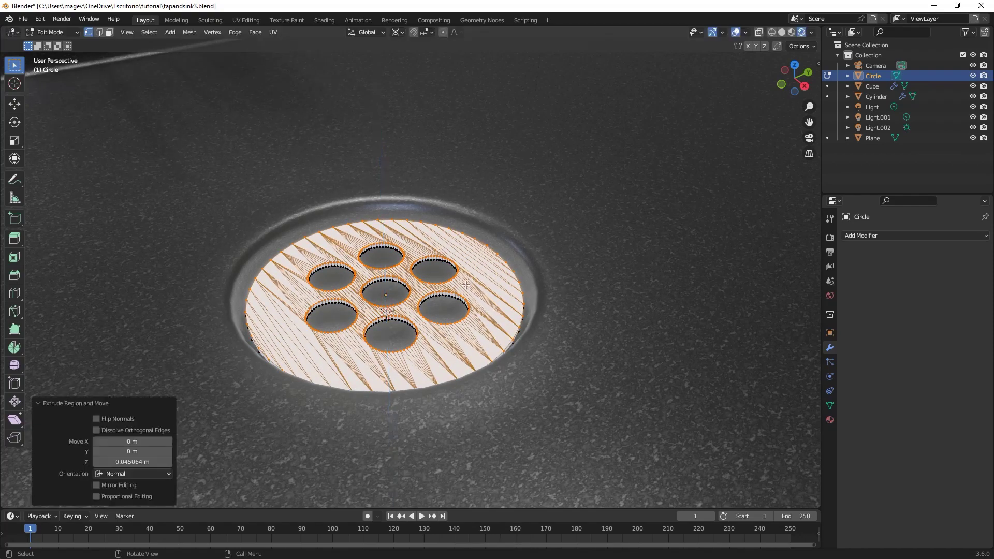
Step: Select one hole's inner wall face loop and extend the selection to all hole walls with Select Similar by Perimeter
scroll(459, 269, "up", 4)
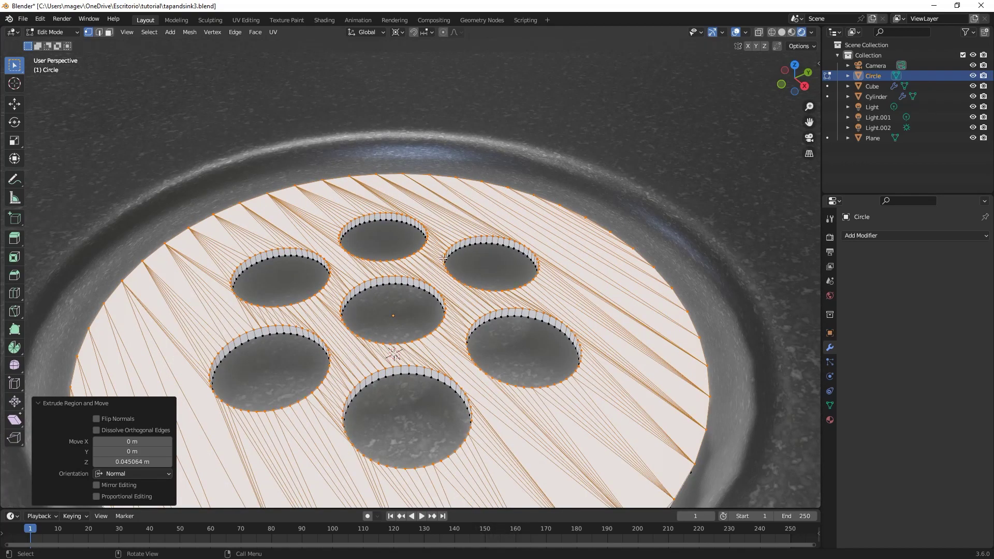
scroll(433, 234, "up", 2)
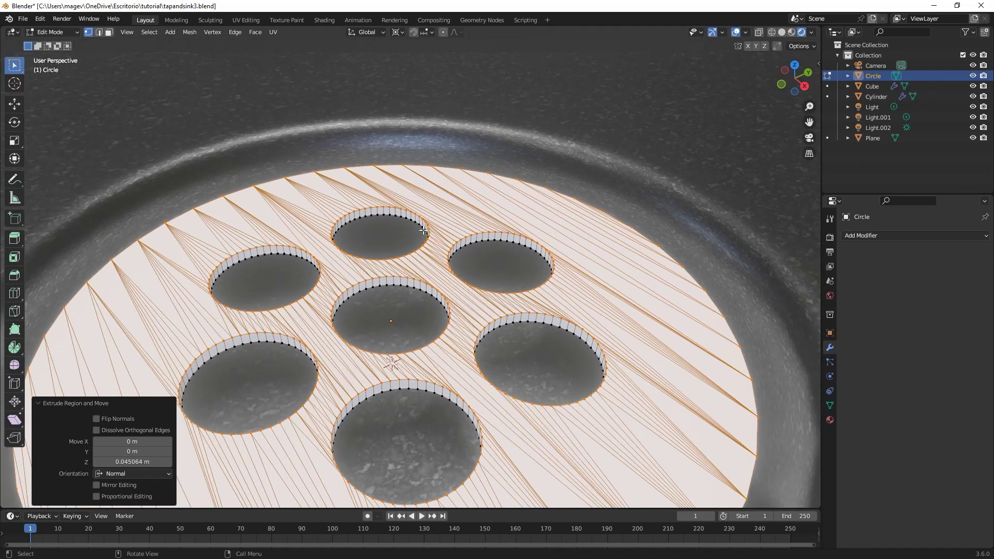
key("alt+a")
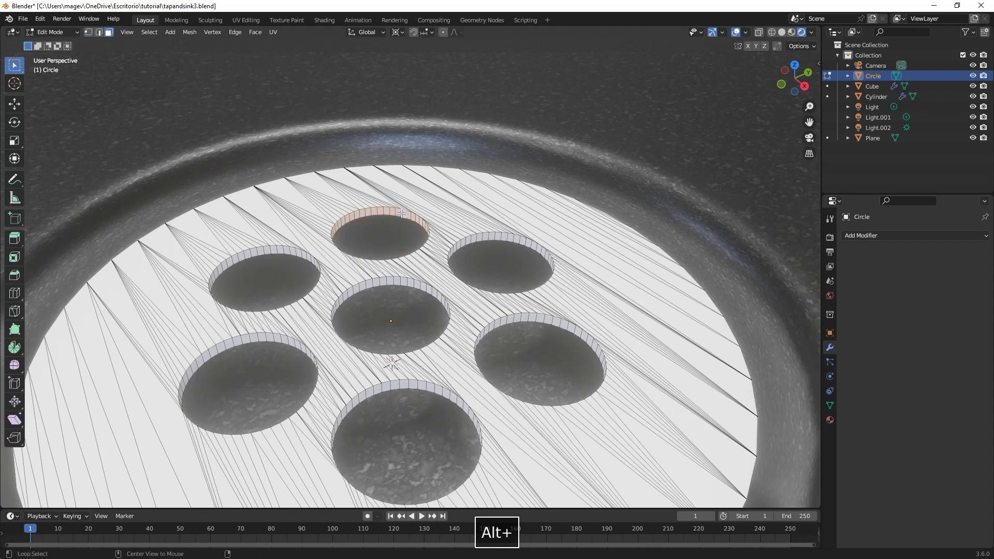
key("shift+g")
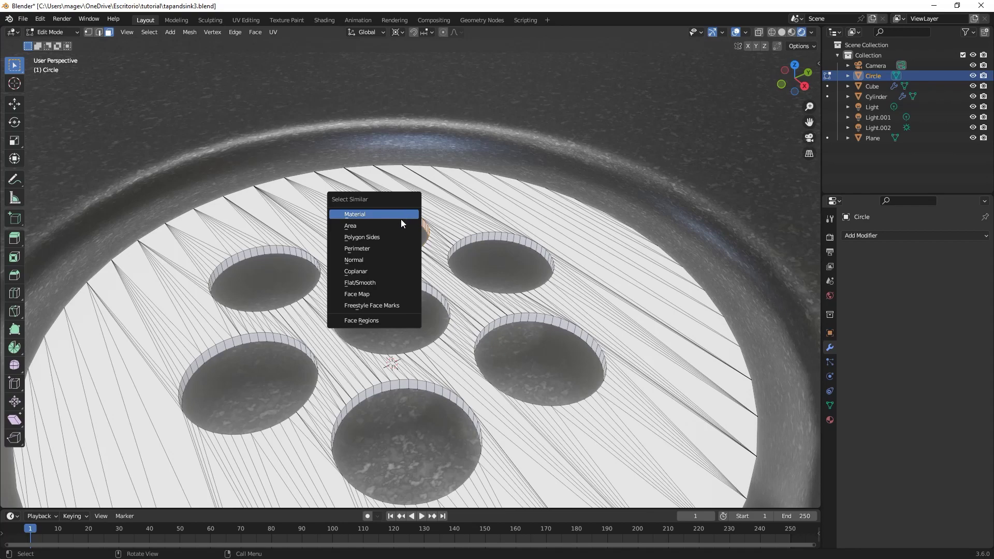
left_click(382, 248)
scroll(426, 250, "down", 1)
key("shift+z")
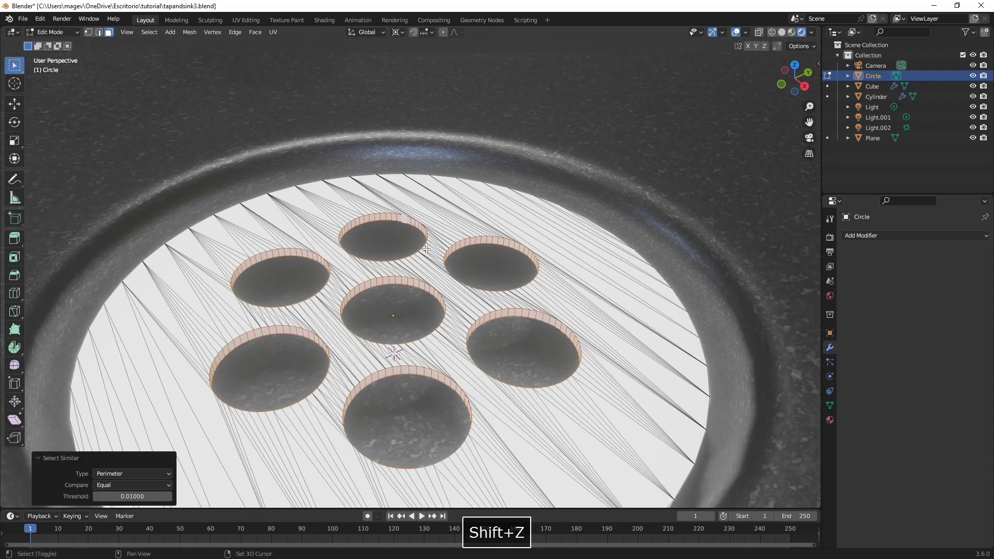
key("shift+z")
Step: Inset the hole wall faces with a thickness of about 0.0066 m and a depth of about 0.0082 m
scroll(426, 250, "up", 3)
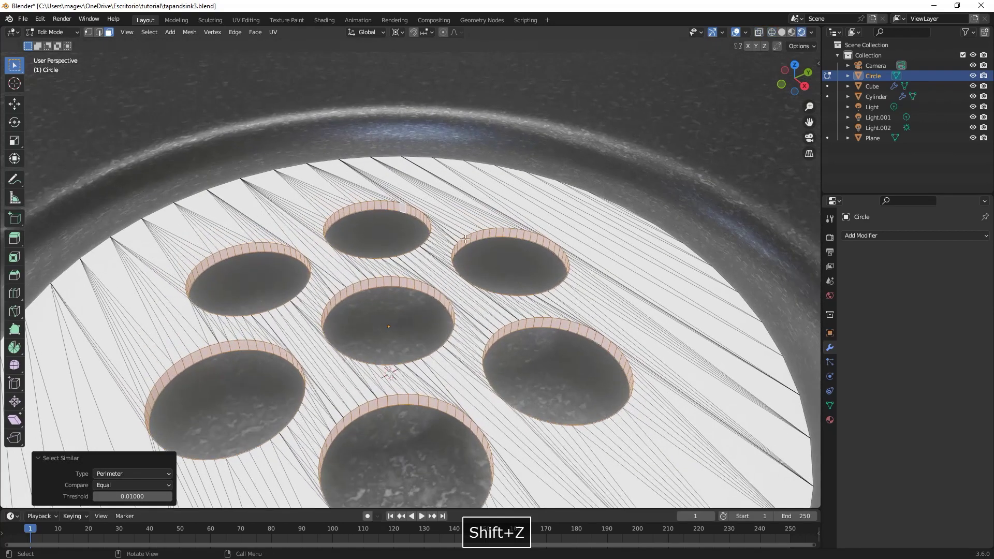
key("i")
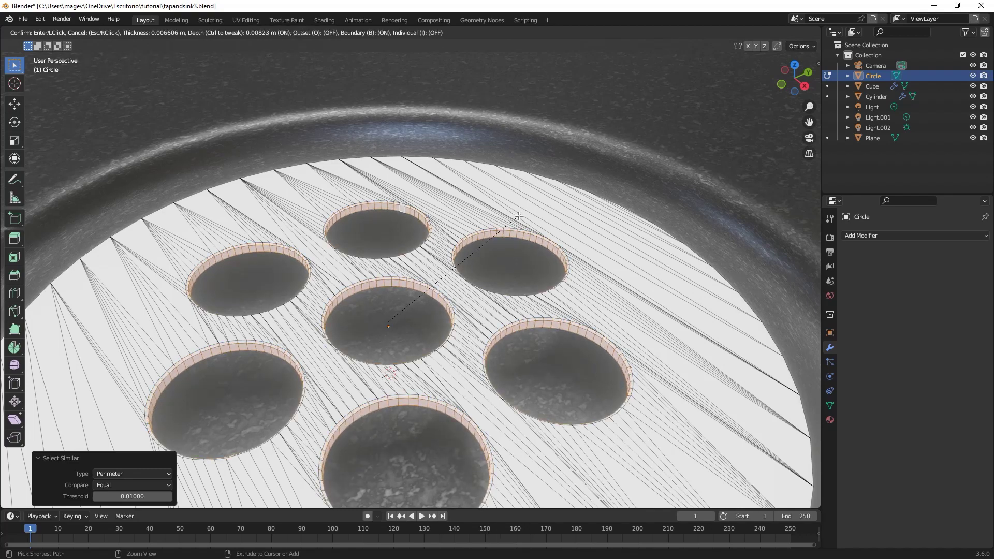
left_click(519, 215)
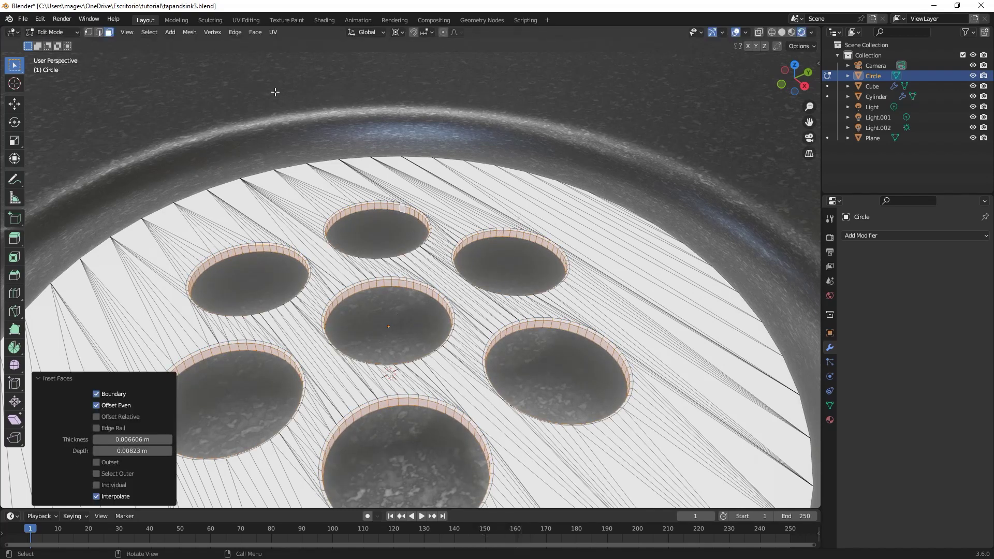
Step: Select the boundary loops of the inset hole walls and bevel them about 0.0048 m wide with 2 segments
left_click(154, 33)
mouse_move(185, 201)
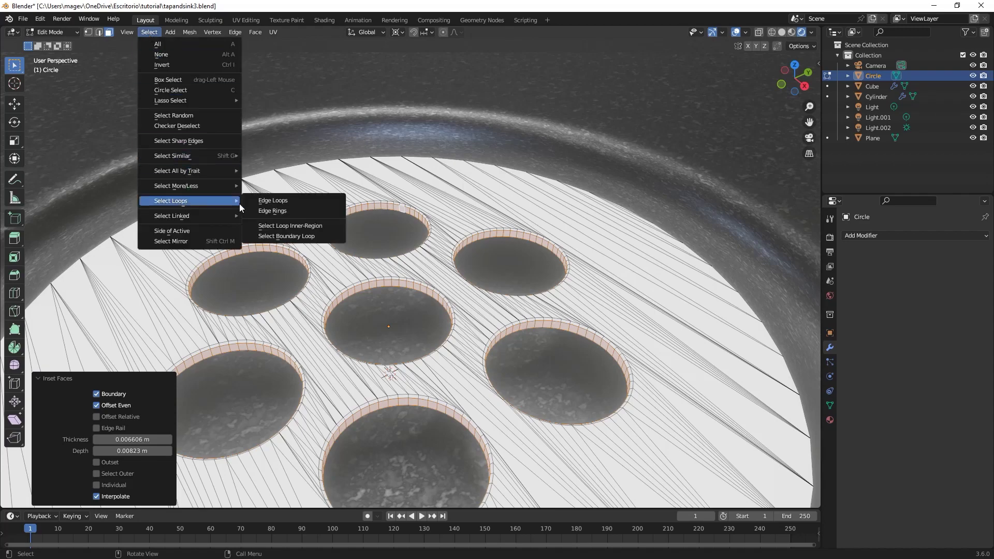
left_click(310, 238)
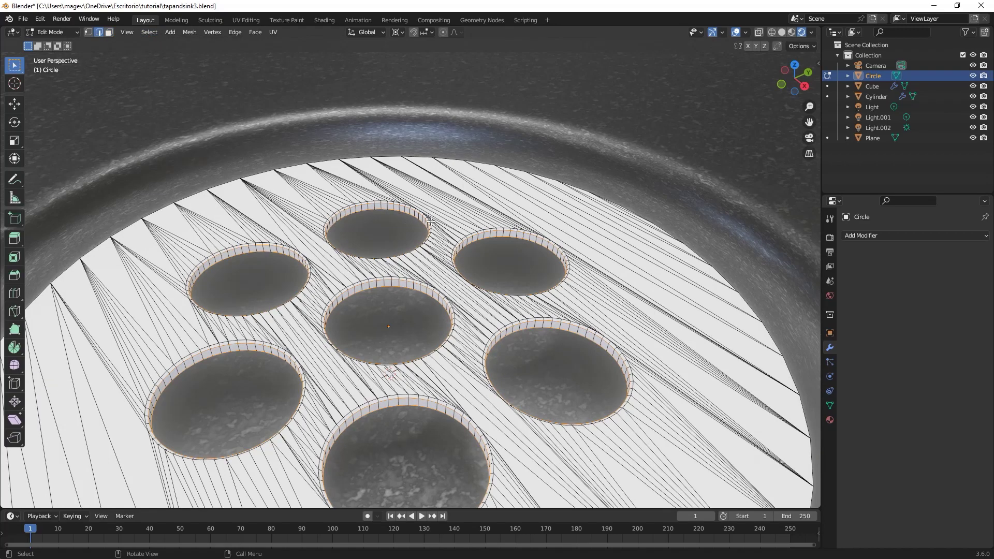
key("KP_Decimal")
middle_click_drag(558, 254, 523, 257)
scroll(523, 257, "up", 4)
middle_click_drag(585, 269, 504, 225, "shift")
scroll(450, 237, "up", 1)
scroll(518, 222, "up", 1)
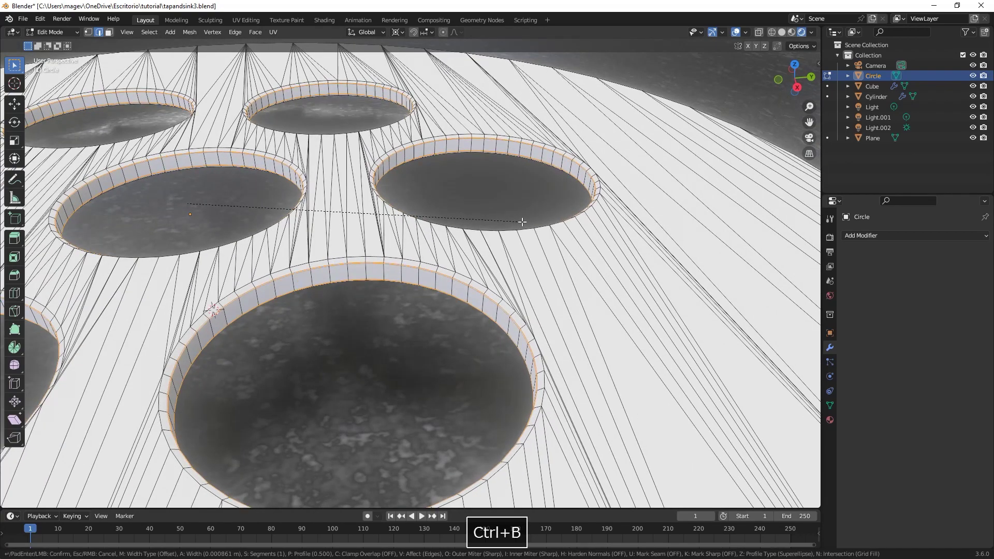
left_click(523, 221)
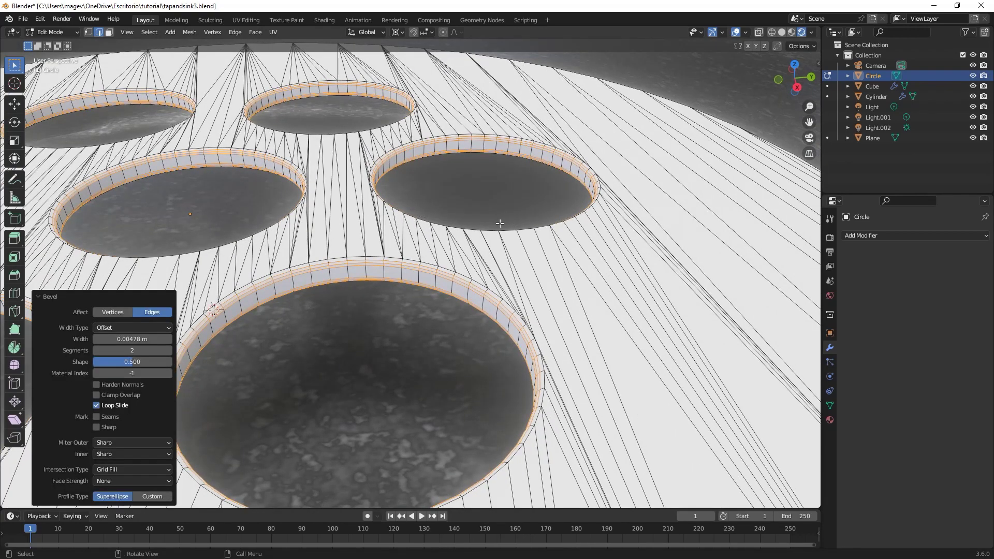
Step: Leave mesh editing and isolate the drain cover in local view
key("Tab")
scroll(484, 233, "down", 5)
key("slash")
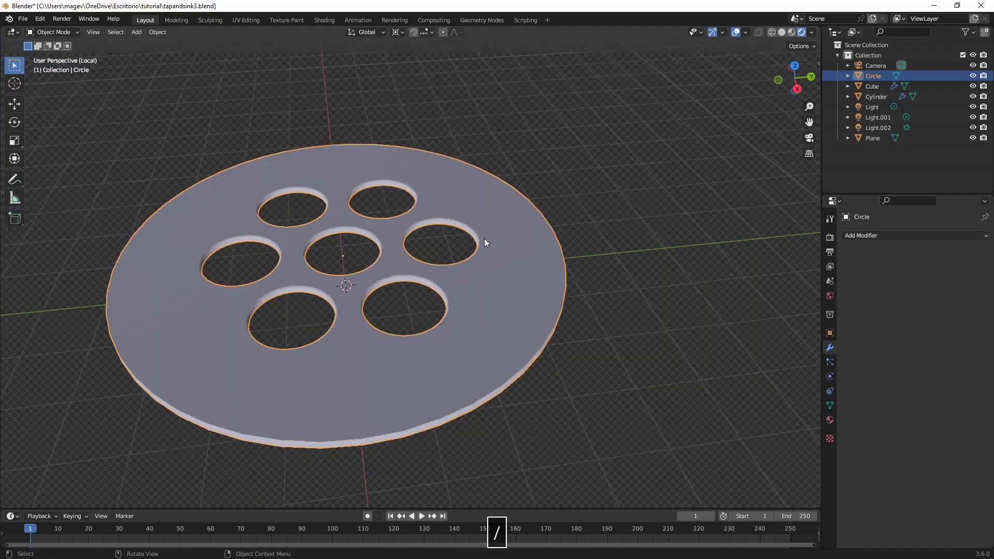
Step: Select the face loop around the drain cover's outer side and extrude it outward about 0.0926 m along its normals
key("Tab")
middle_click_drag(539, 275, 523, 239)
scroll(539, 281, "up", 1)
scroll(524, 238, "up", 2)
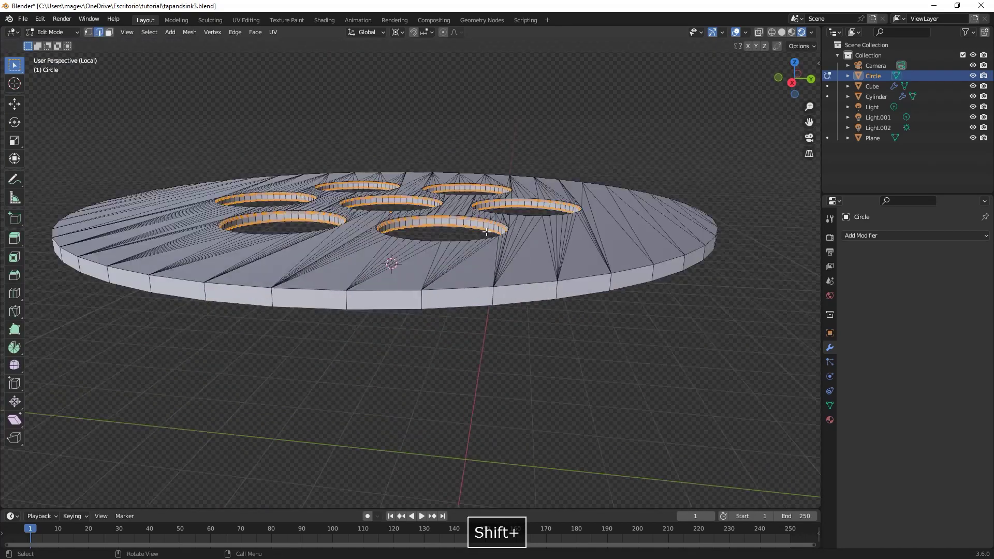
key("3")
left_click(419, 299, "alt")
scroll(420, 299, "down", 2)
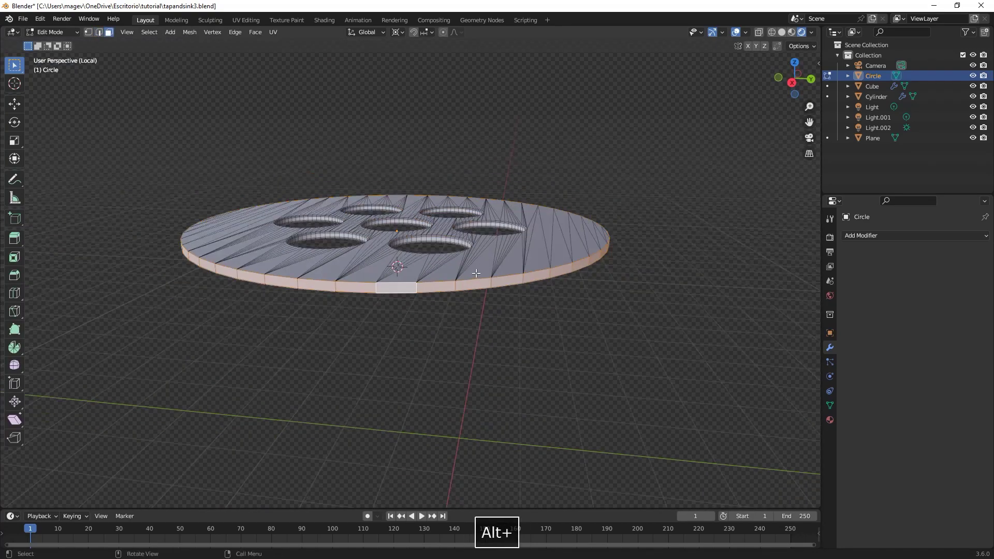
right_click(462, 289)
left_click(461, 327)
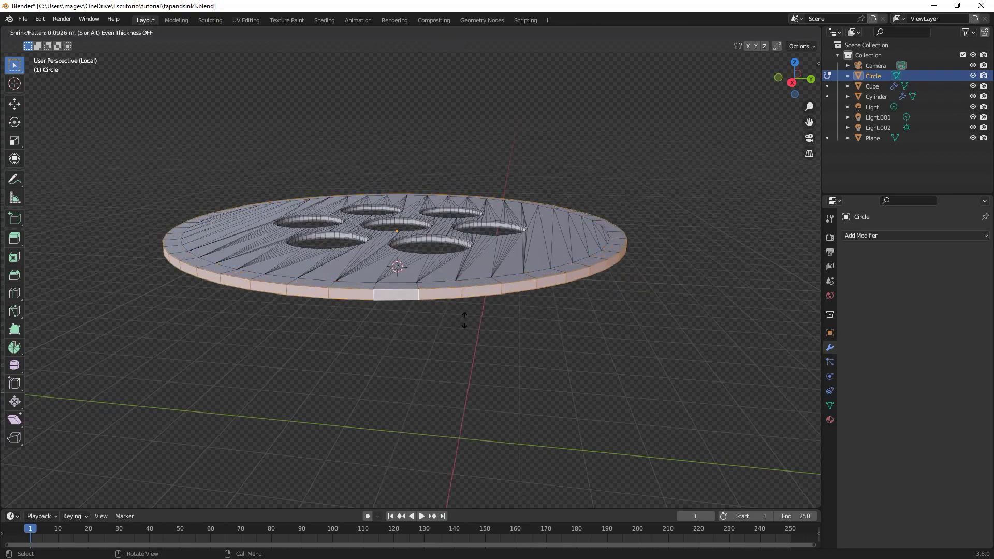
left_click(464, 320)
Step: Add a single loop cut around the drain cover's new outer band, sliding it inward by a factor of about 0.528
middle_click_drag(504, 265, 522, 278)
scroll(522, 278, "up", 1)
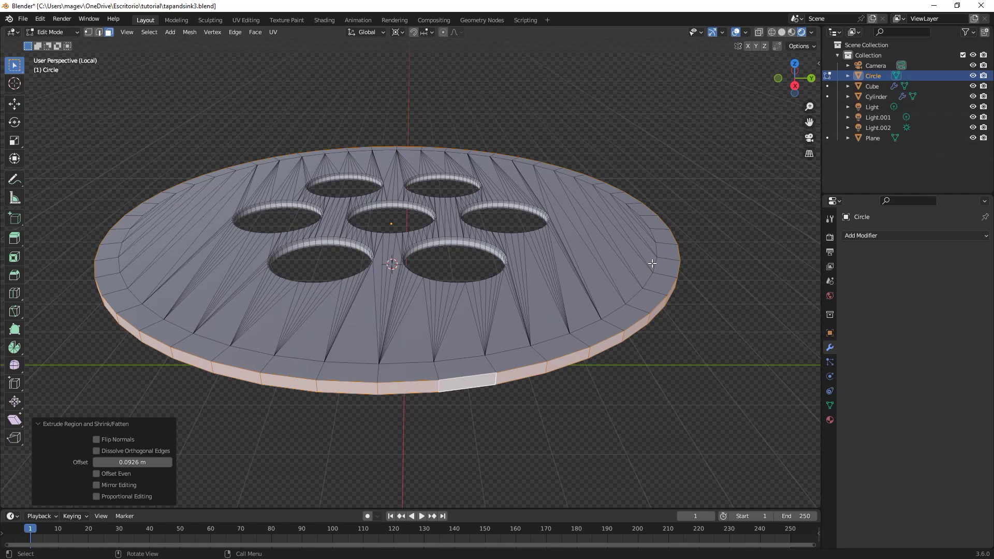
key("ctrl+r")
scroll(663, 253, "up", 1)
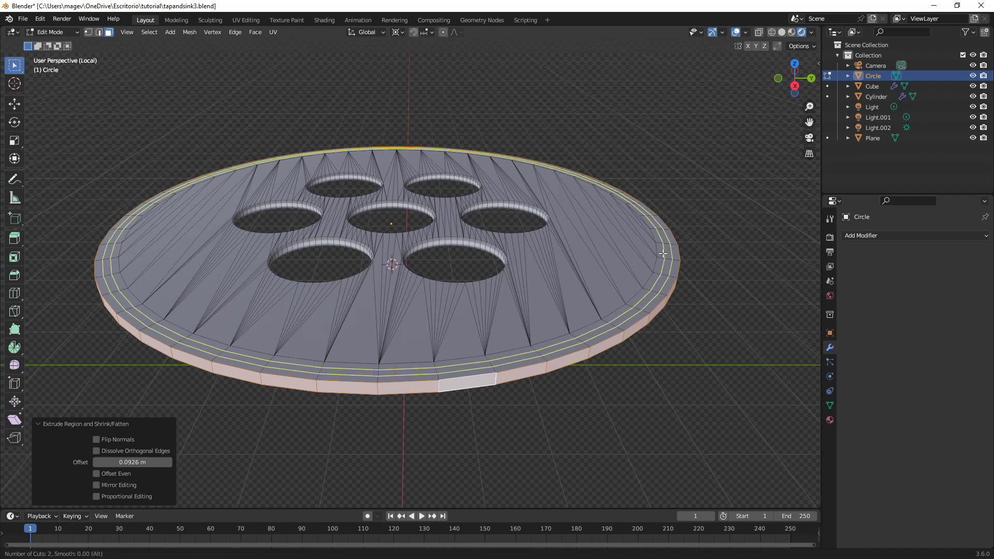
scroll(663, 253, "down", 1)
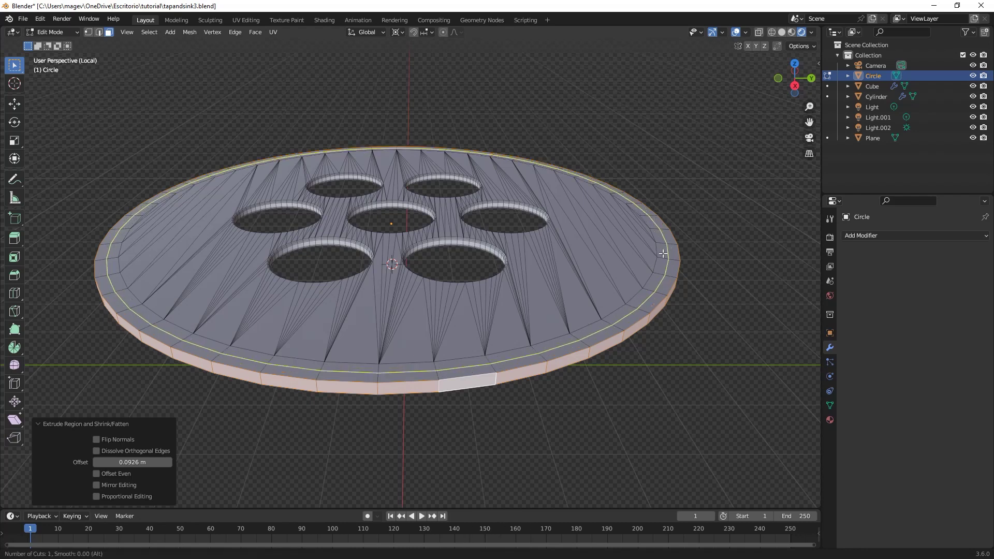
left_click(662, 253)
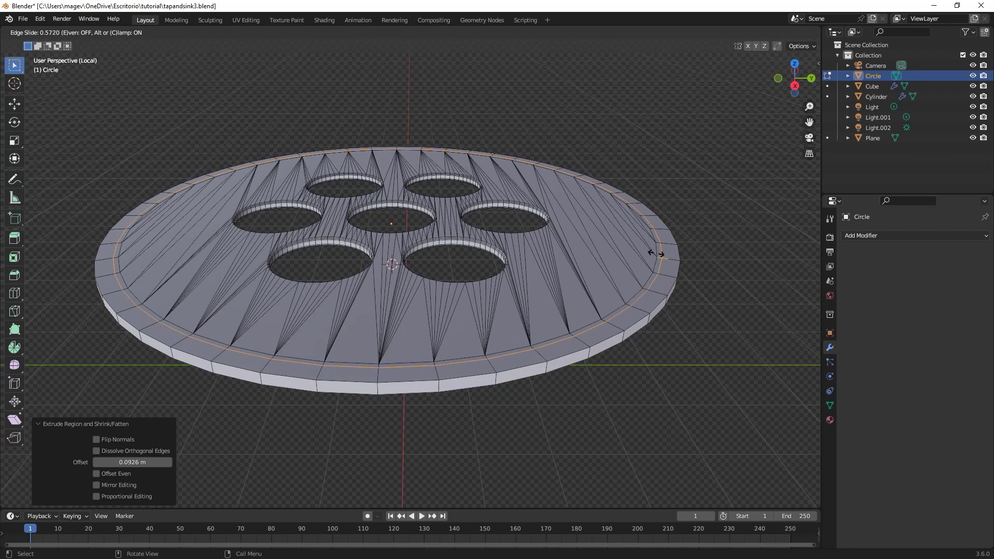
left_click(657, 254)
Step: Bevel the new loop about 0.0077 m wide with 2 segments and reduce the selection to its middle edge loop
key("ctrl+b")
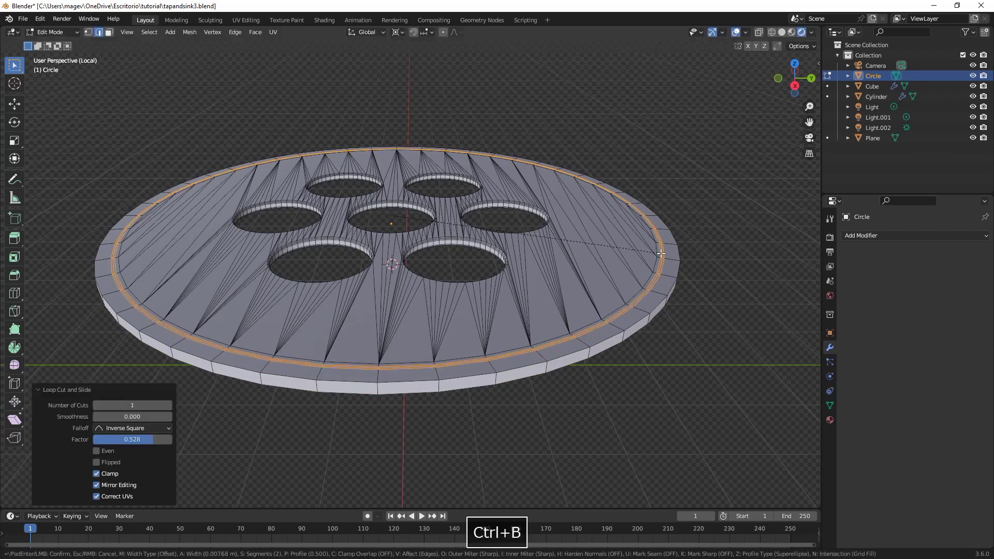
left_click(661, 254)
key("ctrl+minus")
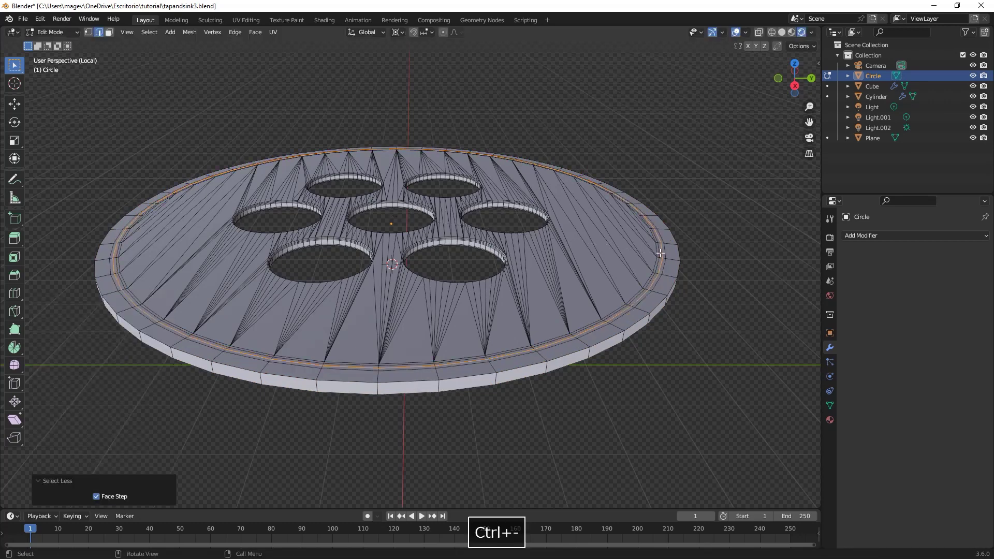
Step: Lower the middle edge loop about 0.0084 m along Z and bevel it about 0.0047 m wide with 2 segments
scroll(661, 254, "up", 3)
key("g")
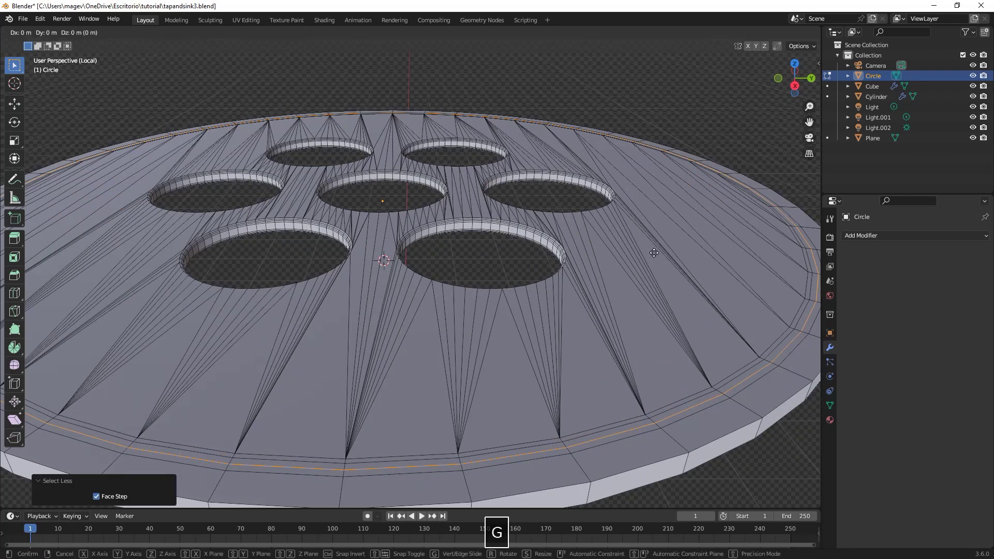
key("z")
left_click(652, 255)
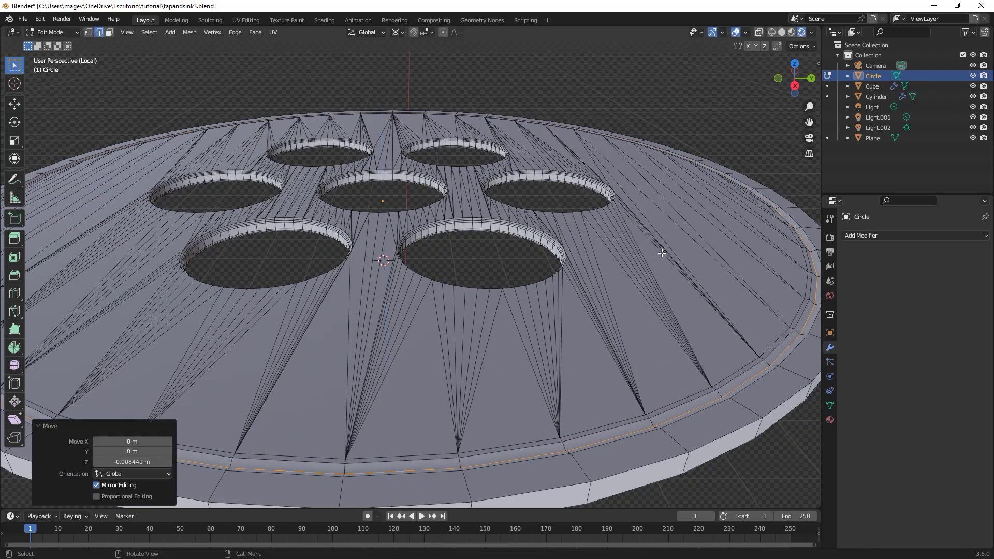
key("ctrl+b")
left_click(667, 252)
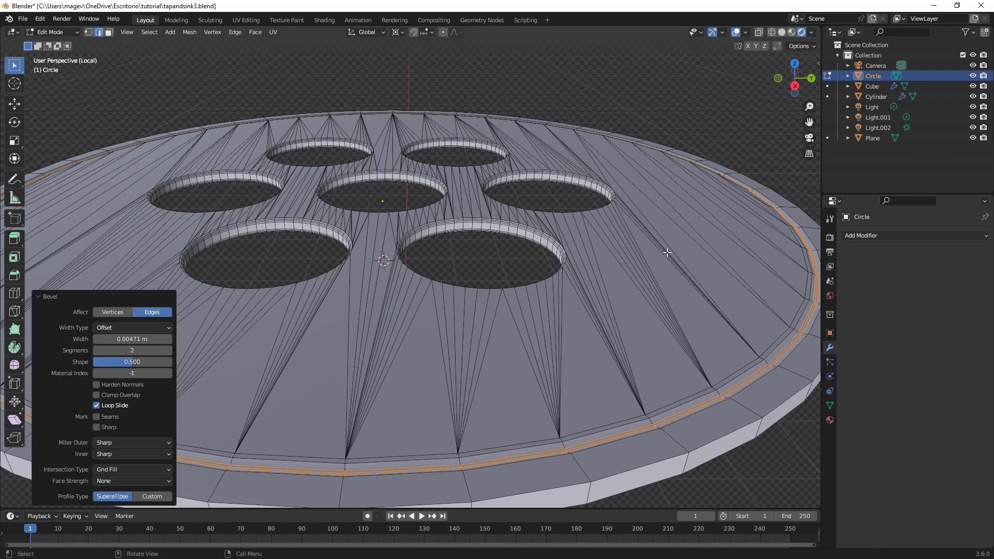
key("Tab")
scroll(664, 252, "down", 5)
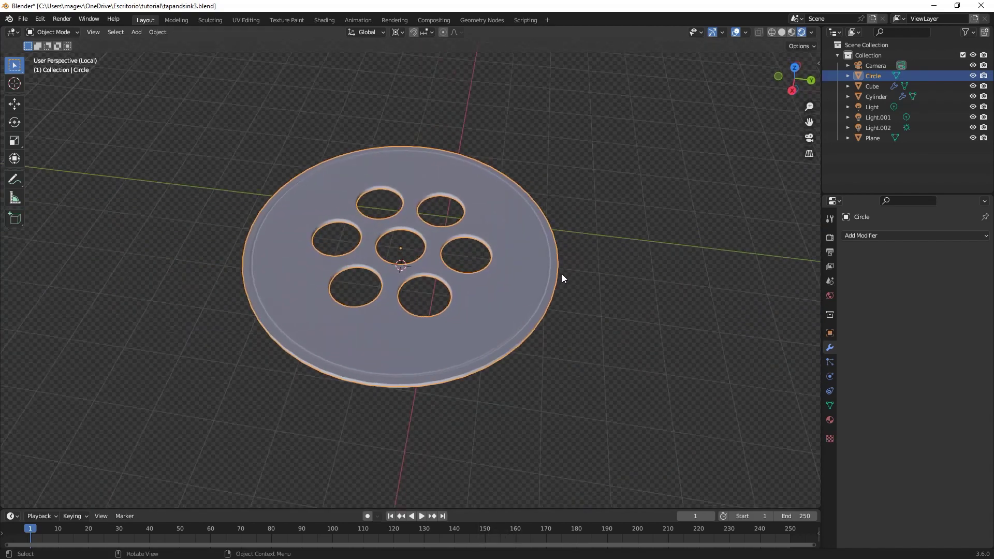
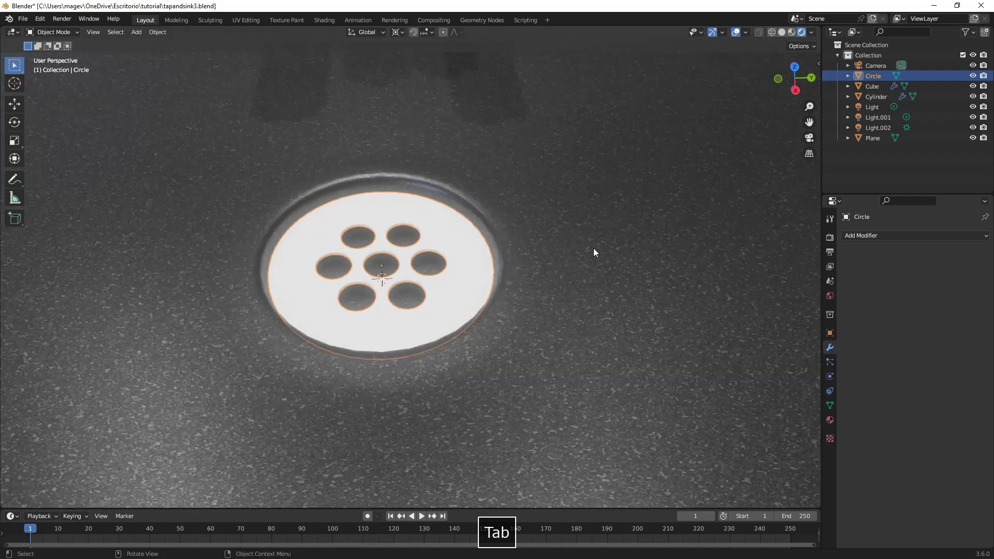
Step: Select the drain cover in the sink and give it the existing metallic material
scroll(526, 263, "up", 2)
key("alt+a")
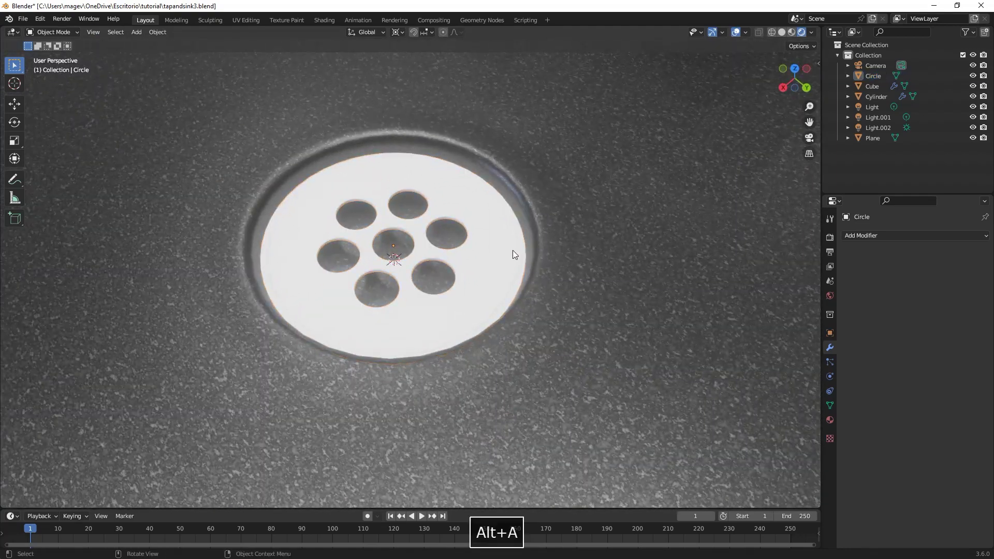
left_click(512, 250)
left_click(830, 420)
left_click(847, 280)
left_click(851, 307)
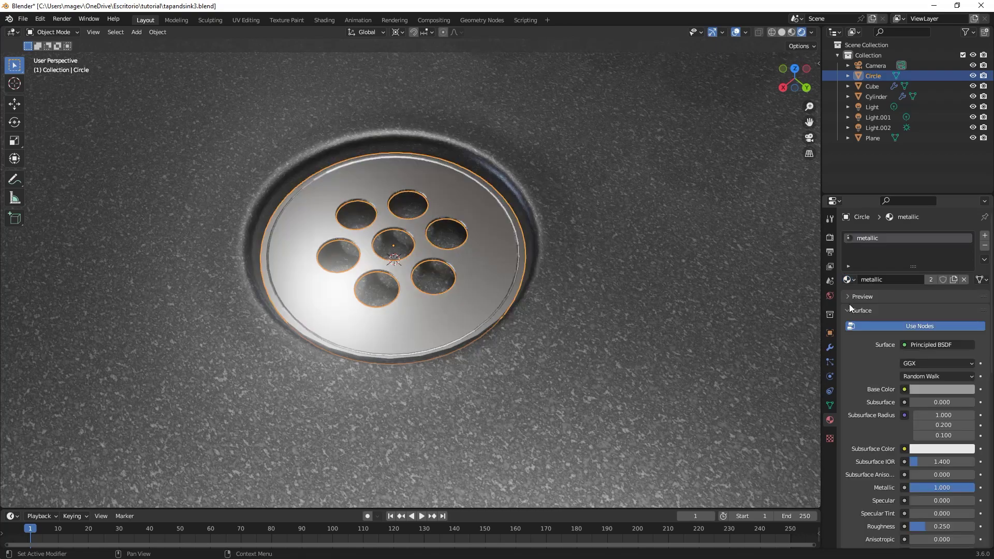
Step: Edit the sink mesh, select the drain floor faces beneath the cover and isolate the sink in local view
left_click(536, 186)
key("Tab")
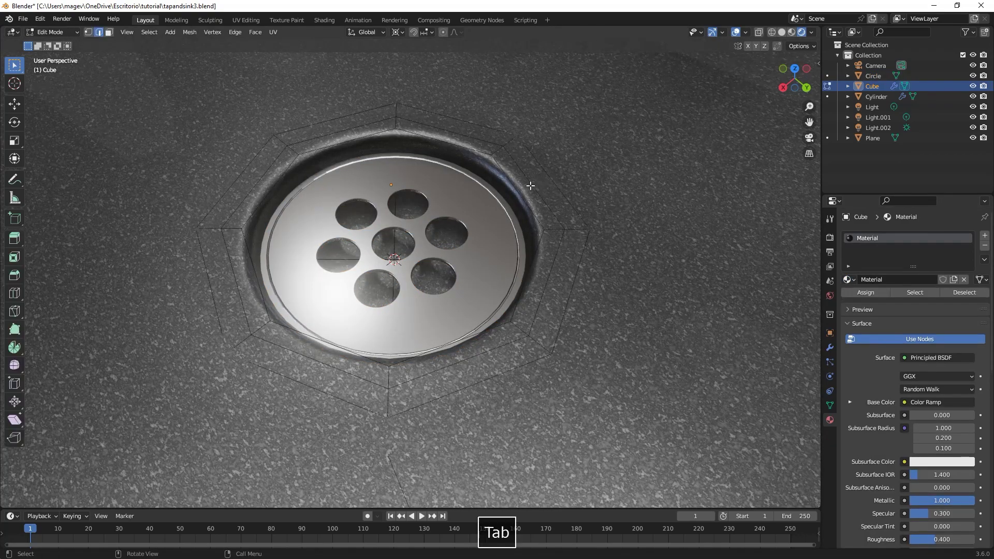
scroll(517, 181, "up", 2)
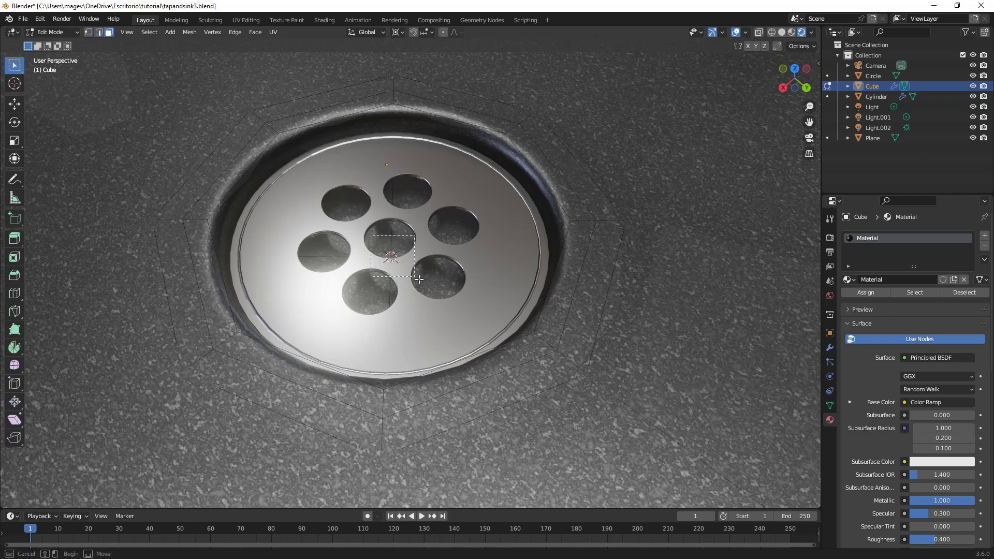
left_click_drag(418, 279, 420, 276)
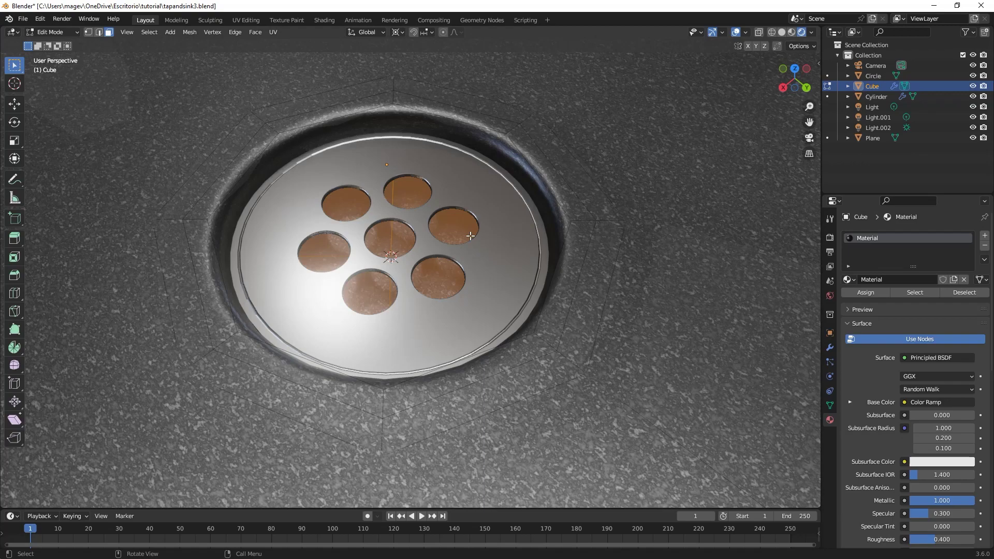
key("shift+z")
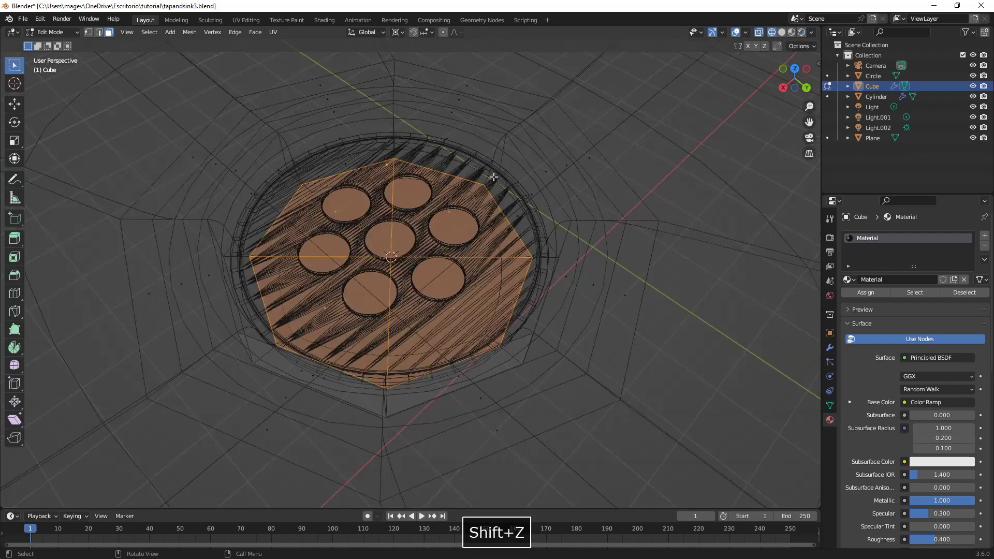
key("slash")
key("shift+z")
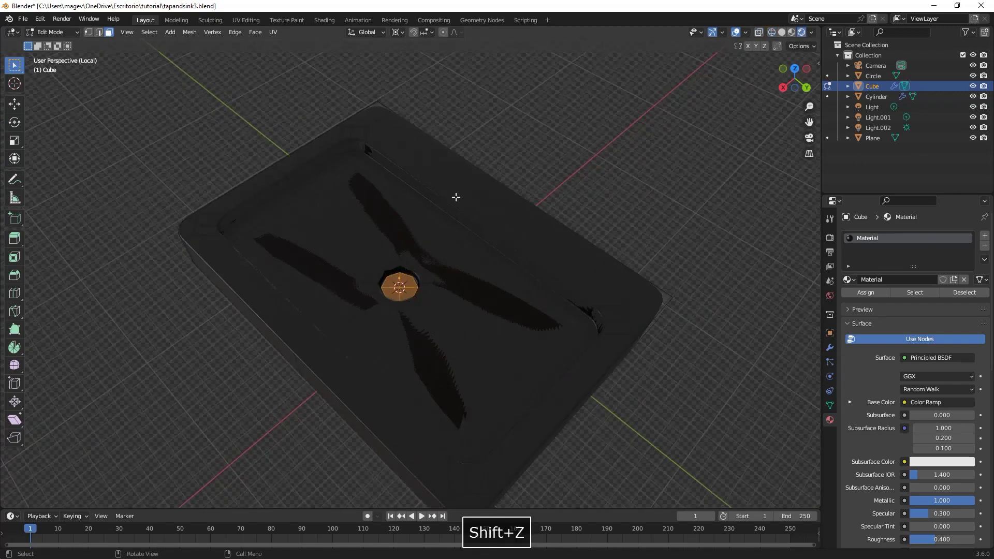
middle_click_drag(450, 195, 454, 215)
scroll(454, 215, "up", 3)
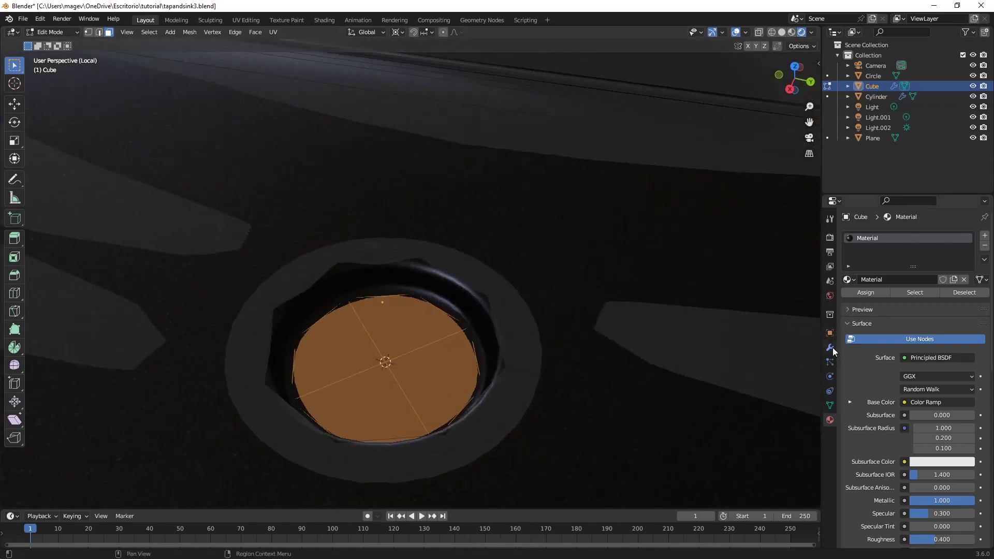
Step: Turn off the sink's subdivision preview and select the three adjoining face loops around the drain hole's wall and rim
left_click(832, 348)
left_click(937, 253)
left_click(420, 272, "alt")
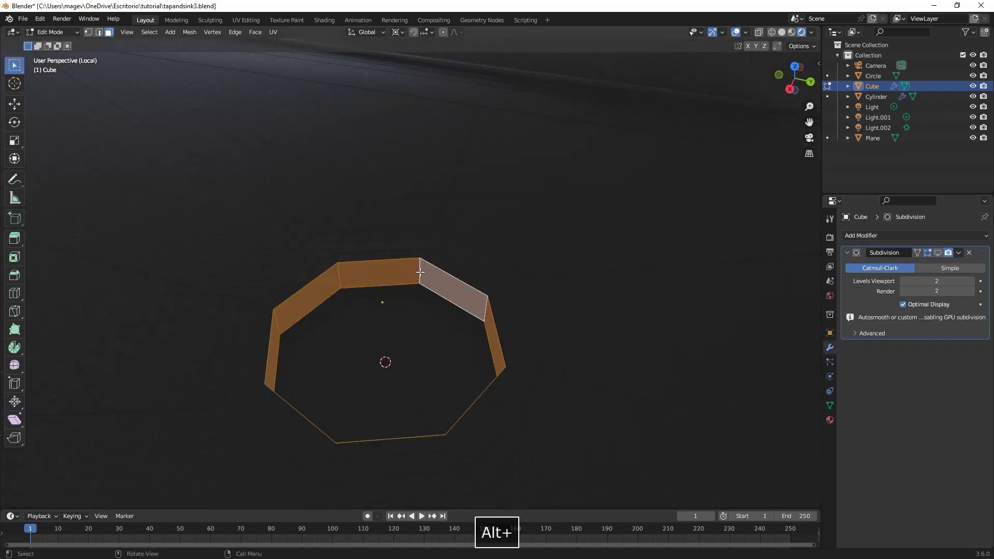
left_click(424, 251, "alt+shift")
left_click(430, 243, "alt+shift")
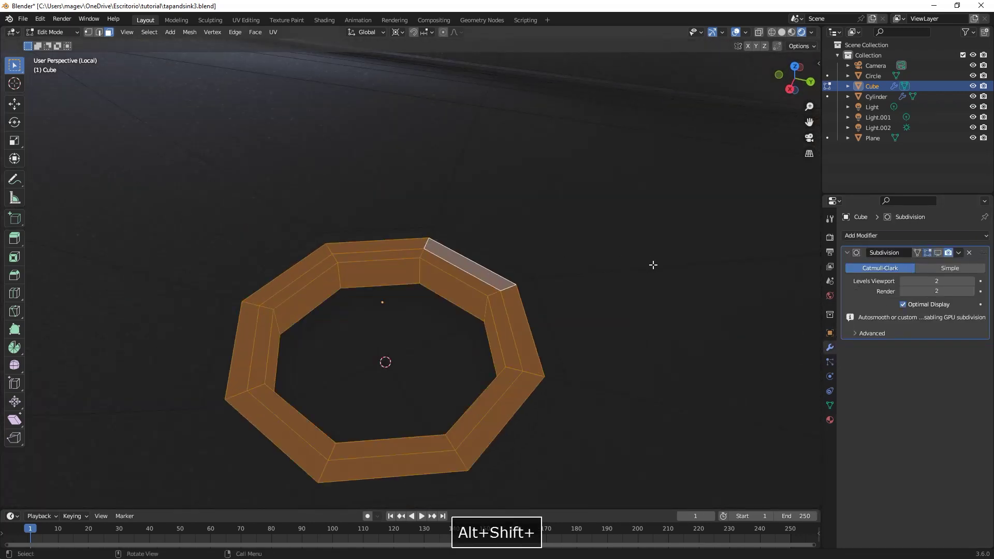
Step: Add a second material slot to the sink with the metallic material and assign it to the selected drain ring faces
left_click(830, 420)
left_click(985, 236)
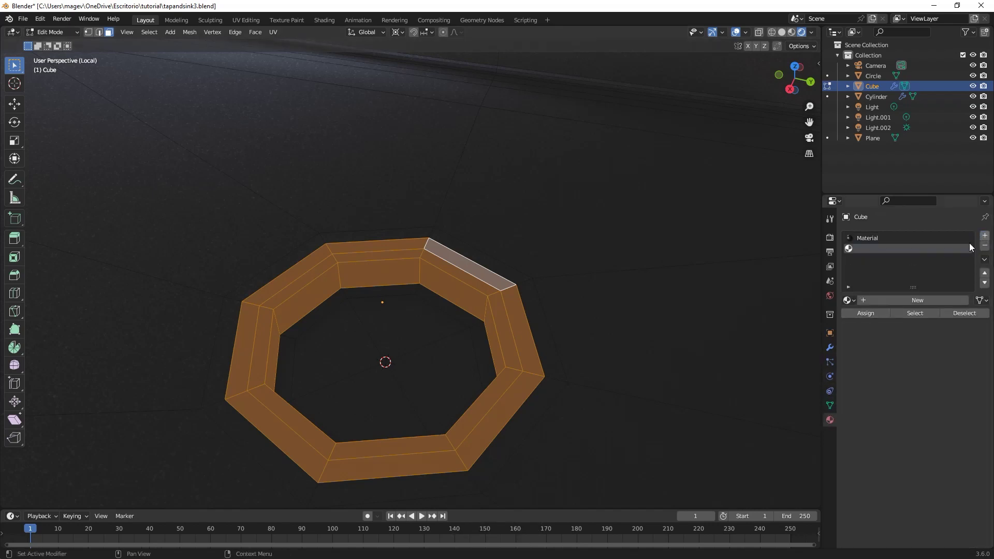
left_click(848, 300)
left_click(869, 324)
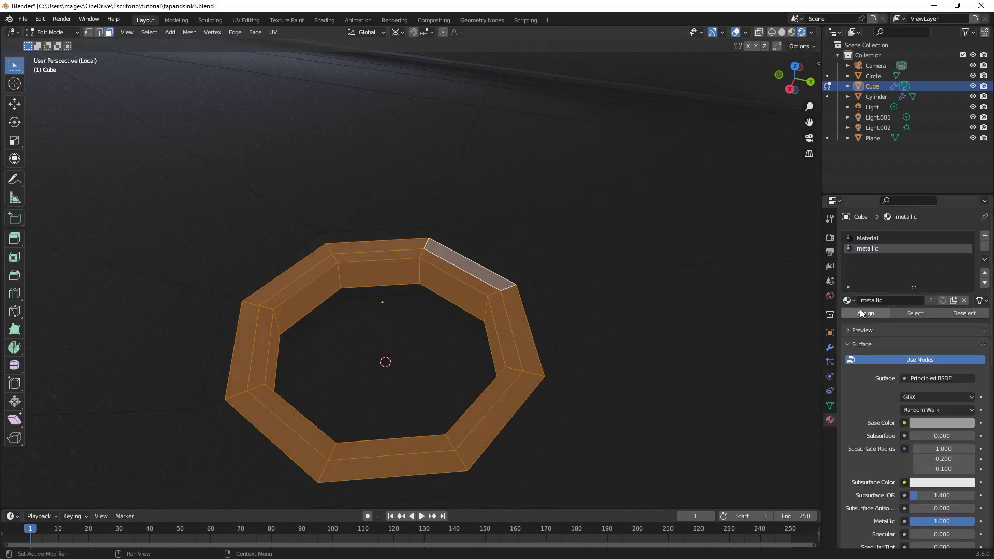
key("g")
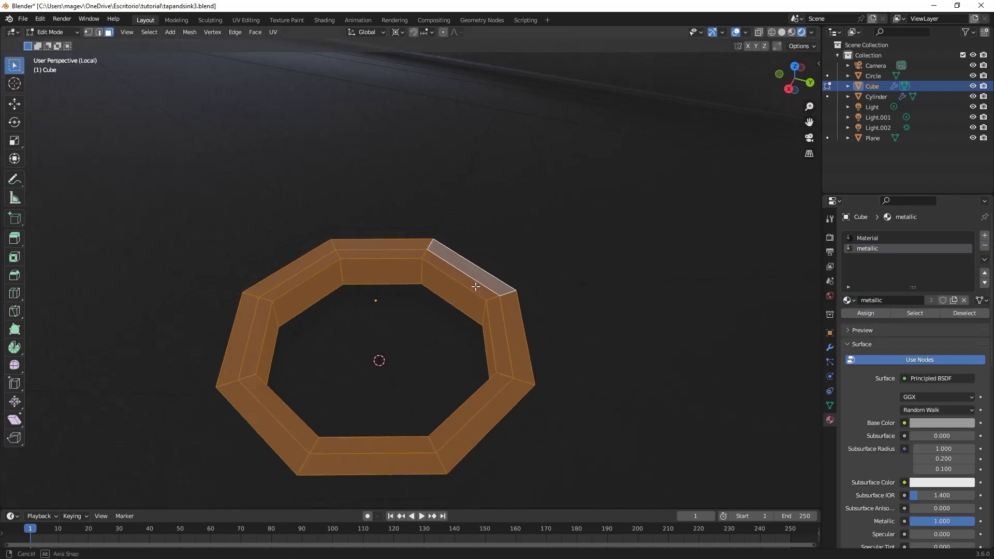
Step: Restore the sink's subdivision preview with viewport and render levels of 3, and leave local view
left_click(829, 346)
left_click(938, 252)
key("Tab")
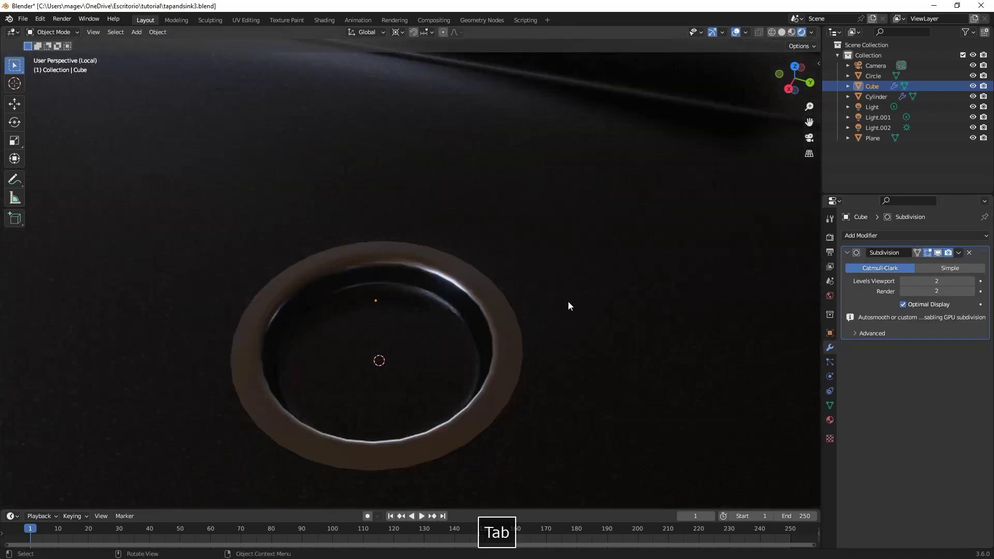
key("slash")
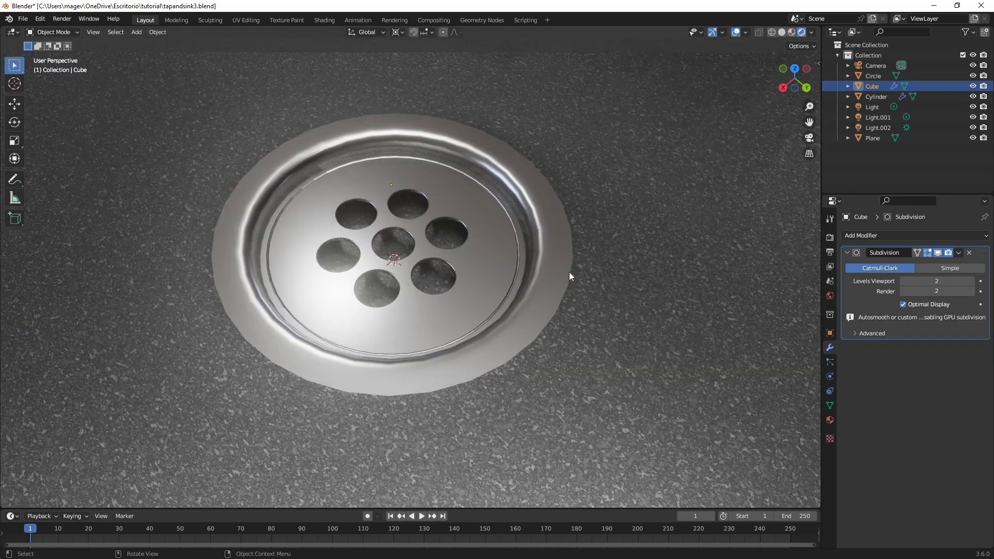
left_click(971, 281)
scroll(555, 236, "down", 1)
Step: Select the metallic drain ring's upper face loop and inset it with a thickness of about 0.0527 m and depth of about -0.0287 m
key("Tab")
middle_click_drag(532, 214, 490, 214, "shift")
scroll(517, 248, "up", 1)
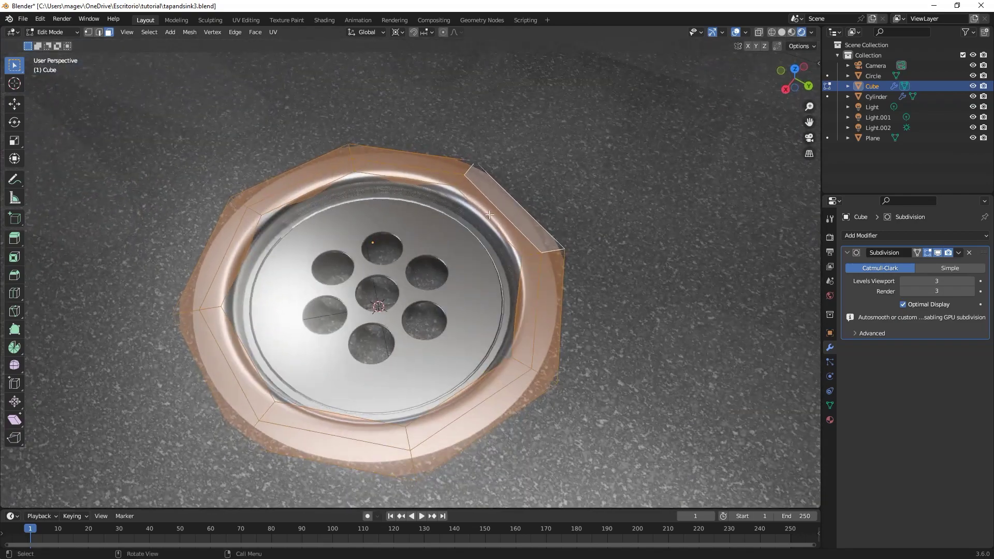
left_click(460, 182, "alt")
key("i")
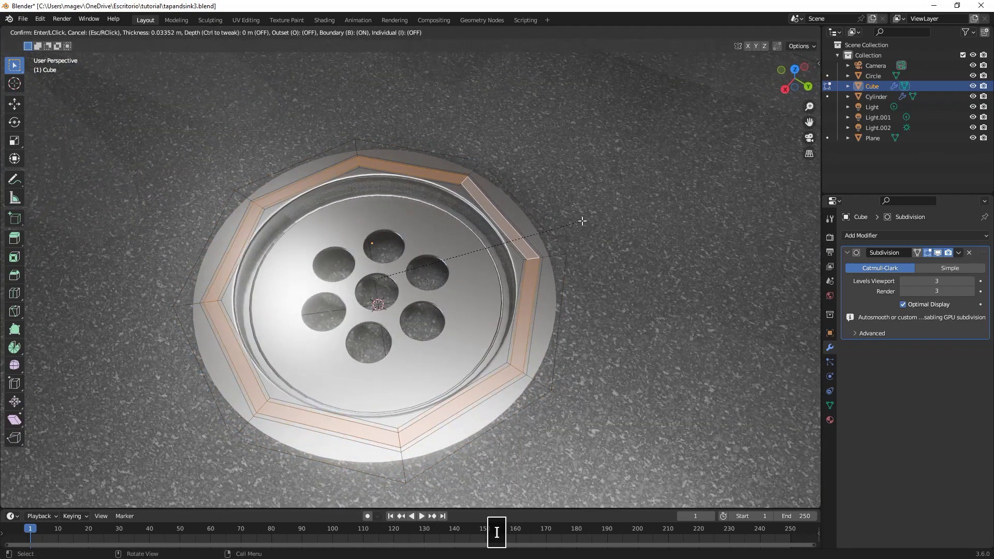
key("ctrl")
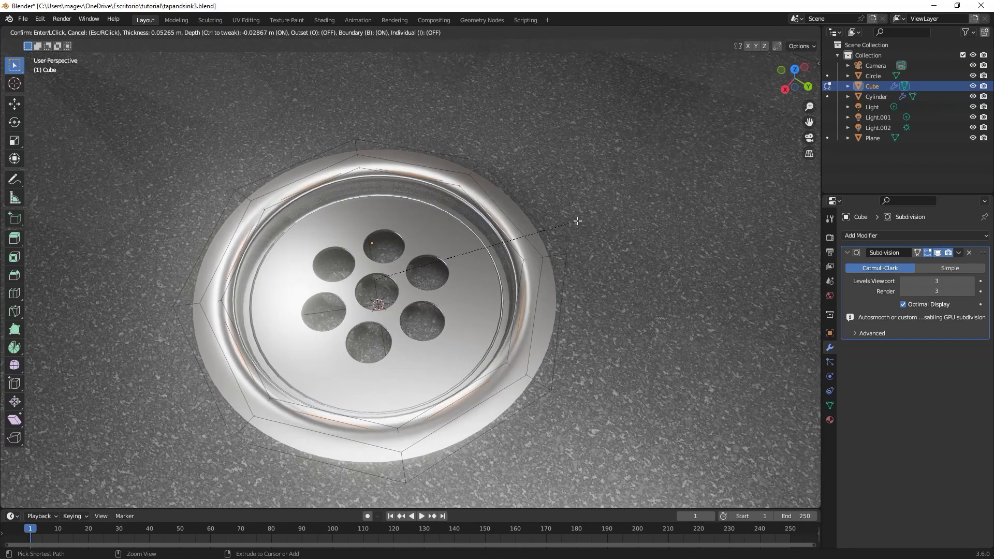
left_click(578, 221)
key("Tab")
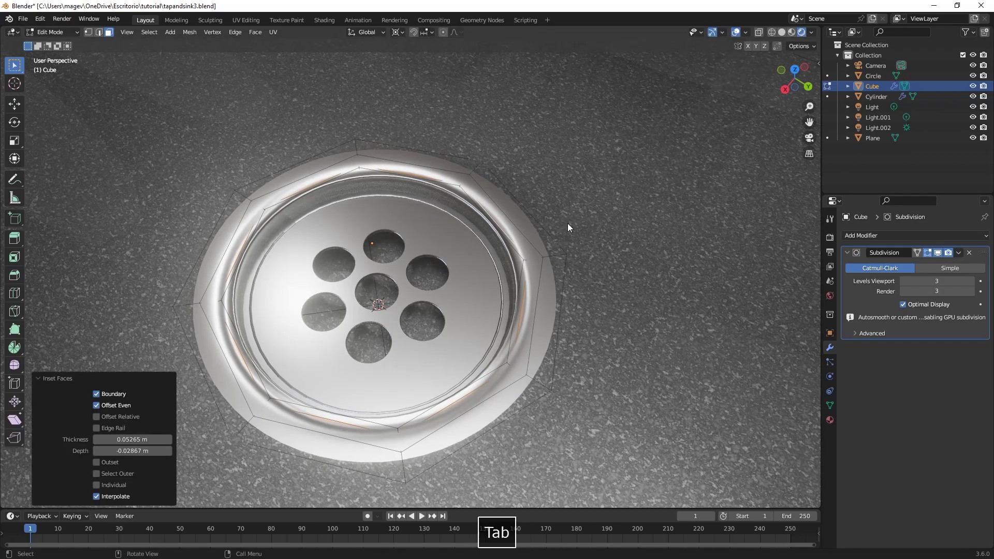
Step: Select the face loop around the basin's inner wall and assign the metallic material to it
scroll(564, 225, "down", 5)
middle_click_drag(564, 225, 541, 238)
scroll(549, 241, "up", 2)
scroll(512, 246, "down", 1)
scroll(546, 241, "down", 1)
key("Tab")
scroll(569, 270, "up", 2)
middle_click_drag(622, 272, 578, 267)
left_click(784, 259, "alt")
left_click(830, 420)
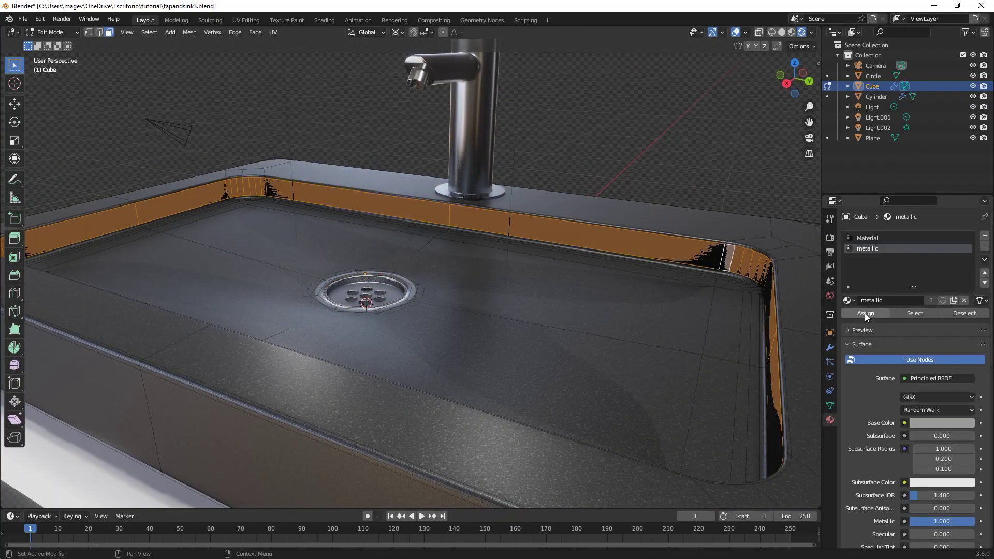
Step: Add a centred loop cut around the sink's outer wall and bevel it into a band with a width of about 0.0837 m
scroll(620, 324, "down", 4)
middle_click_drag(613, 371, 551, 310, "shift")
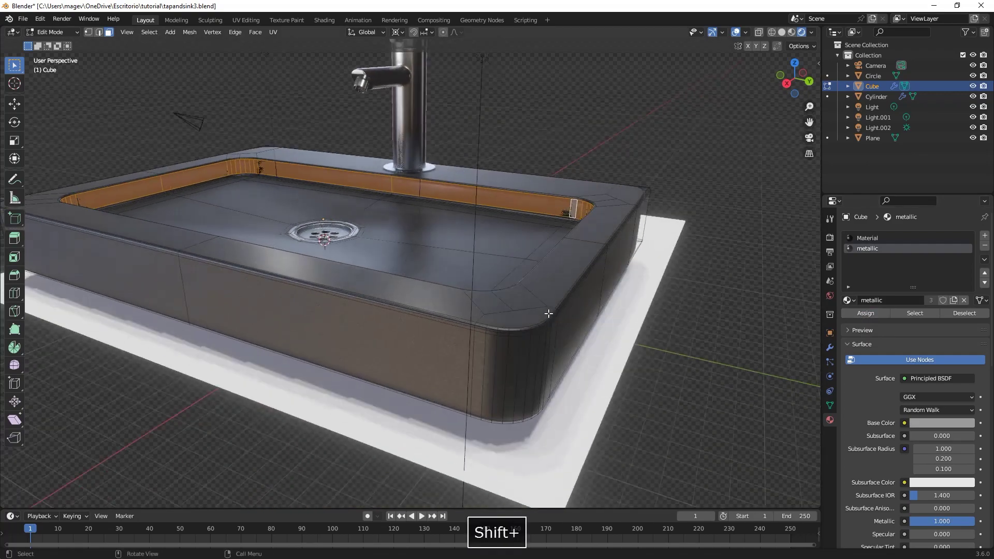
key("ctrl+r")
left_click(534, 362)
right_click(535, 363)
key("ctrl+b")
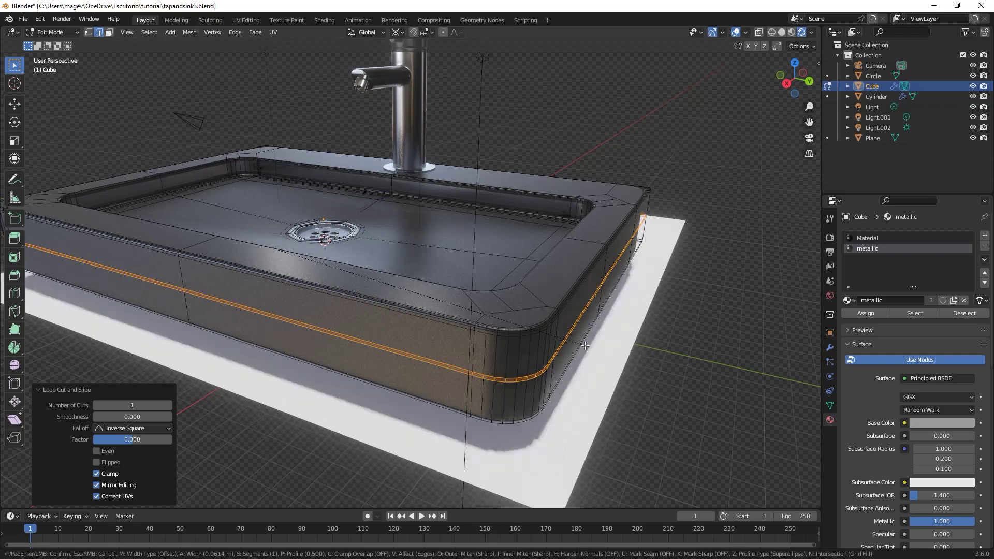
left_click(585, 346)
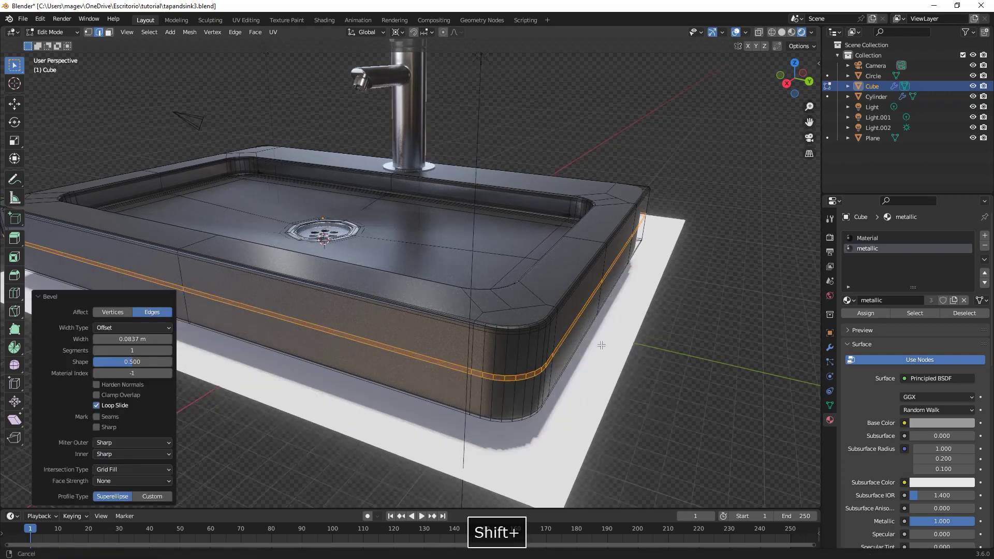
Step: Push the beveled band outward using Inset Faces with zero thickness and a depth of about 0.2226 m
middle_click_drag(586, 345, 580, 324, "shift")
key("i")
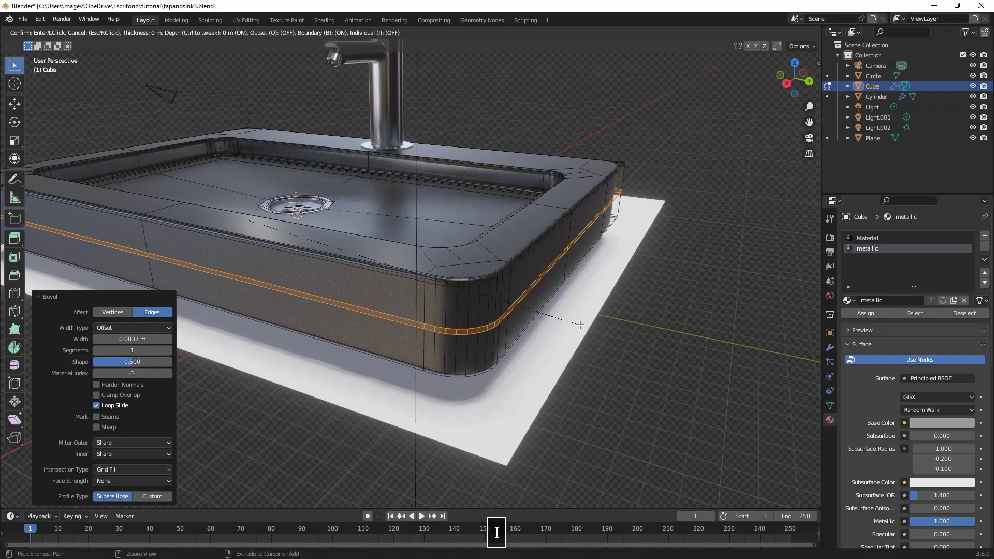
left_click(554, 312, "ctrl")
Step: Select the protruding band's outer, upper and lower face loops and assign the metallic material to them
mouse_move(554, 312)
middle_mouse_down()
mouse_move(555, 331)
mouse_move(541, 319)
middle_mouse_up()
scroll(556, 317, "up", 1)
scroll(541, 319, "up", 1)
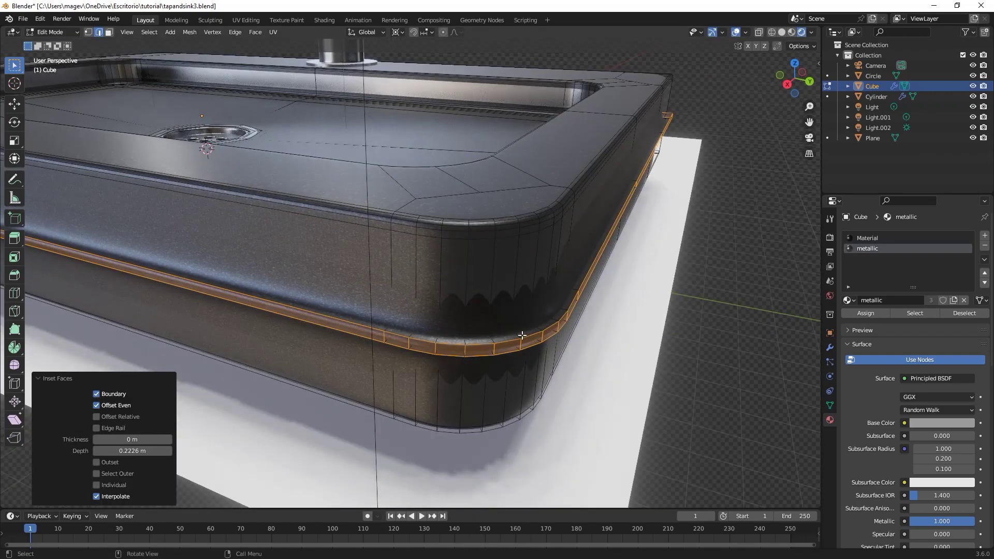
key("3")
left_click(524, 334, "alt")
middle_click_drag(524, 334, 544, 282, "alt")
mouse_move(544, 262)
middle_mouse_down("shift")
mouse_move(532, 281)
mouse_move(525, 262)
middle_mouse_up("shift")
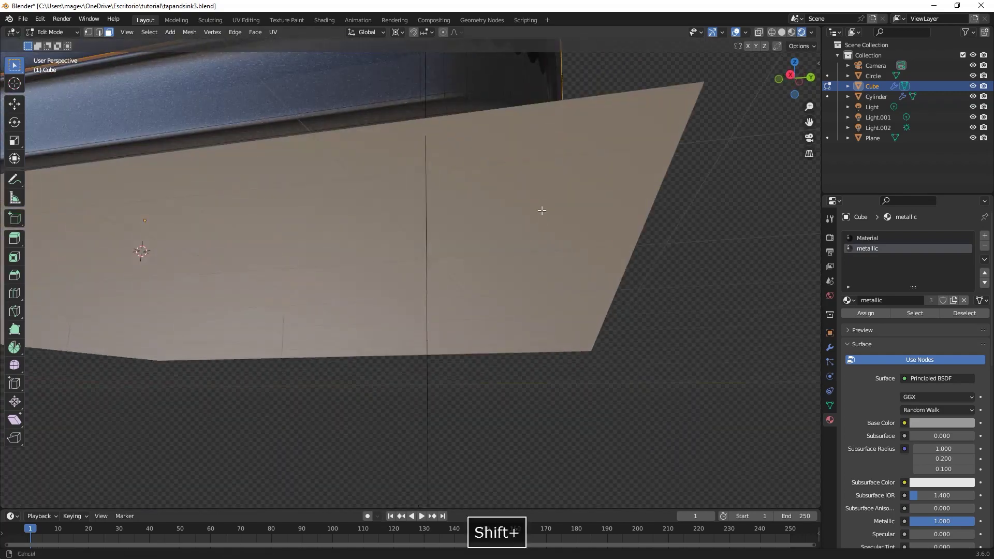
middle_click_drag(546, 199, 516, 227, "shift")
middle_click_drag(511, 191, 523, 210)
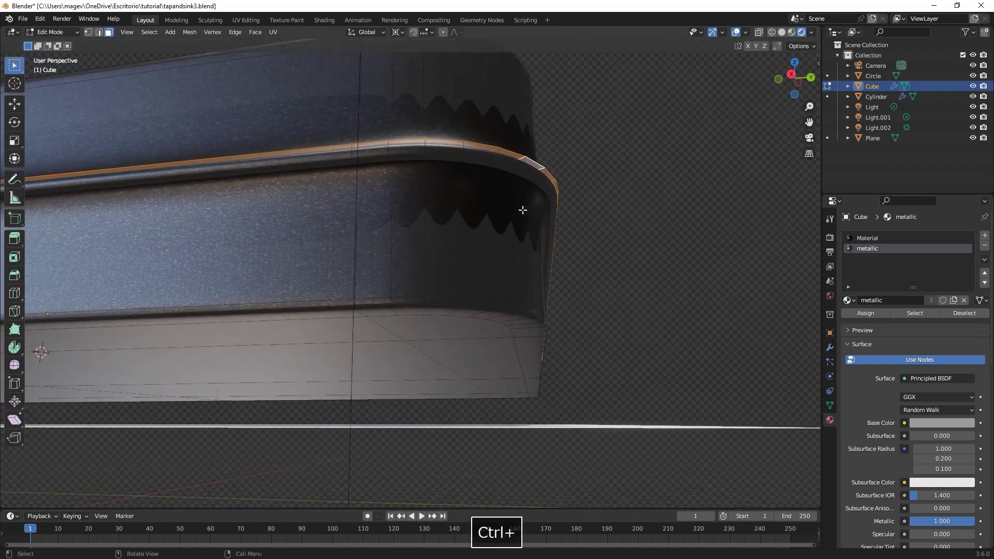
left_click(523, 176, "alt+shift")
middle_click_drag(523, 173, 539, 231)
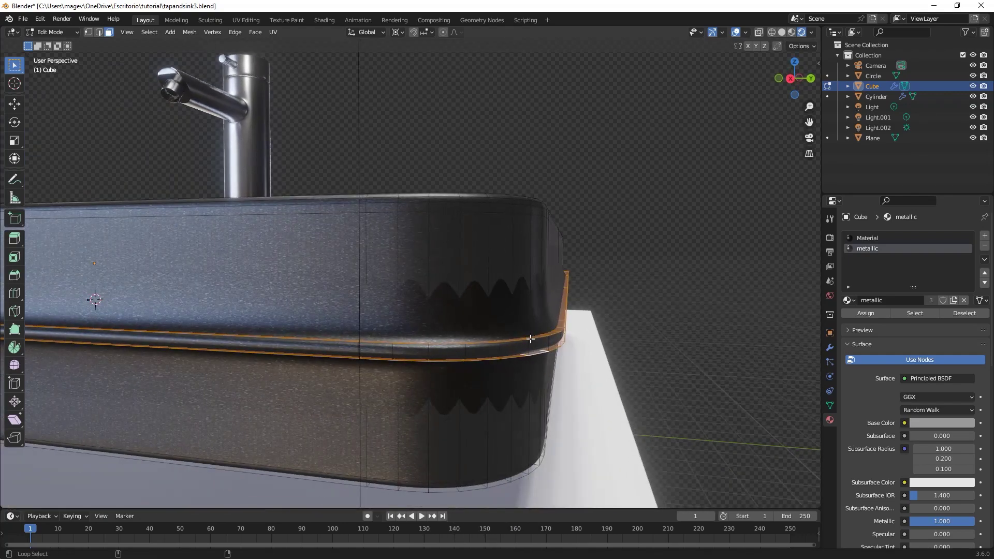
left_click(550, 340, "alt+shift")
left_click(873, 313)
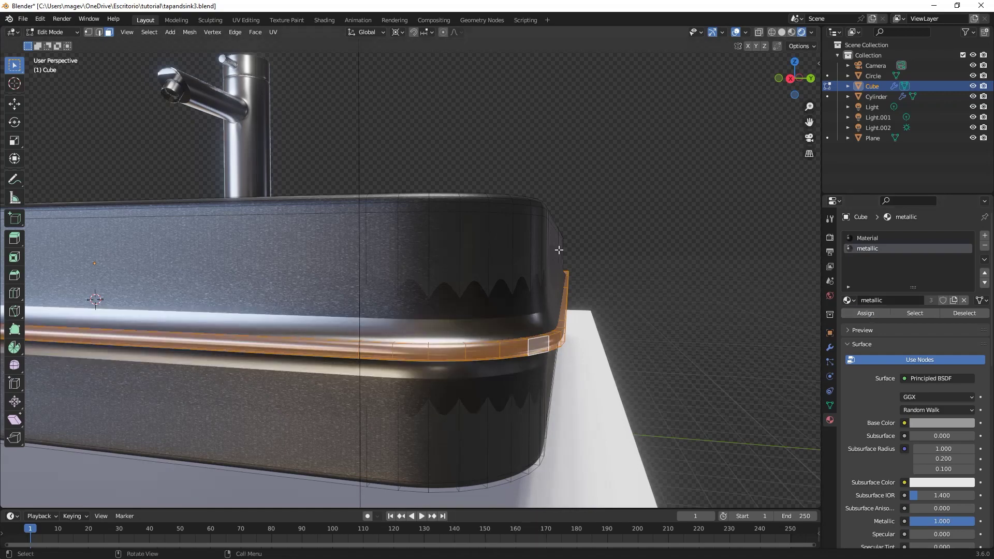
Step: Add supporting edge loops on the outer wall close above and below the metallic band, the upper one with a factor of about 0.970
middle_click_drag(533, 277, 556, 266)
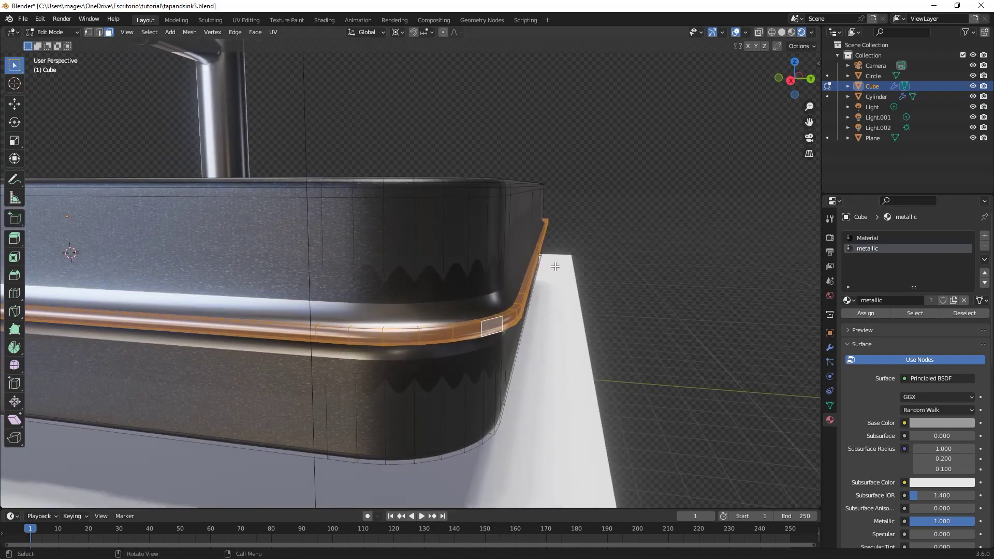
middle_click_drag(556, 267, 556, 267)
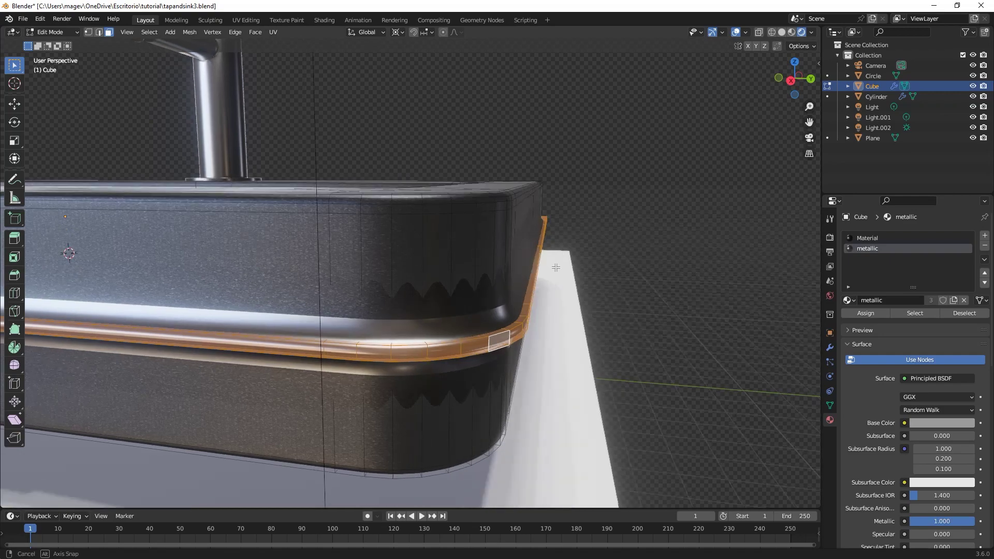
key("ctrl+r")
left_click(491, 272)
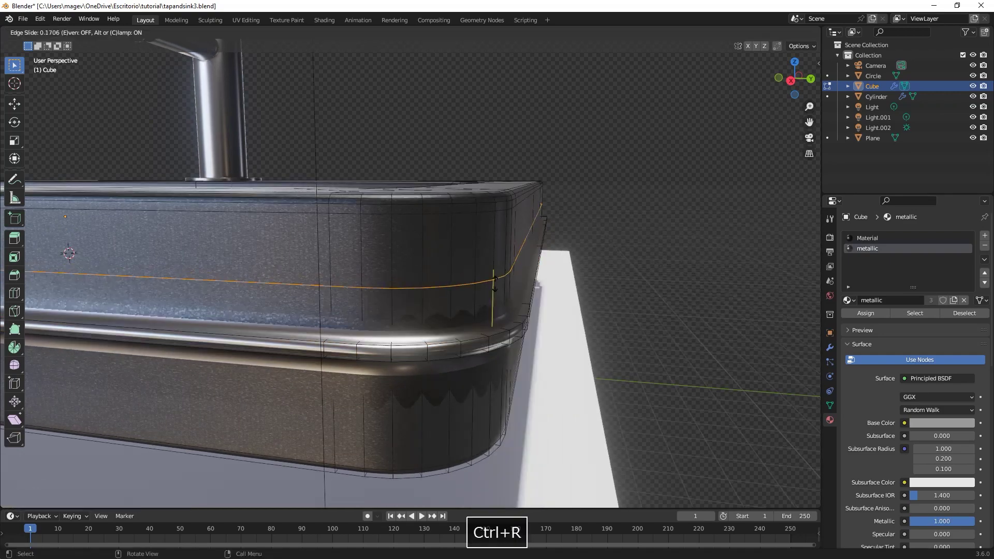
left_click(498, 324)
middle_click_drag(499, 324, 471, 313)
key("ctrl+r")
left_click(454, 327)
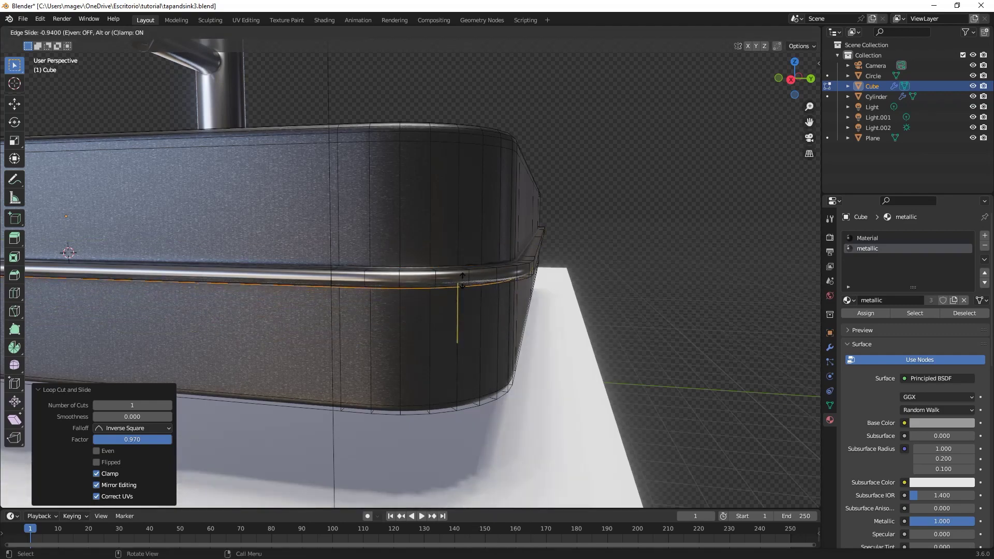
left_click(462, 280)
Step: Select the metallic band's outer face loop and inset it with practically no thickness to sharpen its edges
key("Tab")
scroll(458, 283, "down", 5)
middle_click_drag(455, 288, 493, 254)
scroll(395, 301, "up", 4)
key("Tab")
scroll(494, 260, "up", 2)
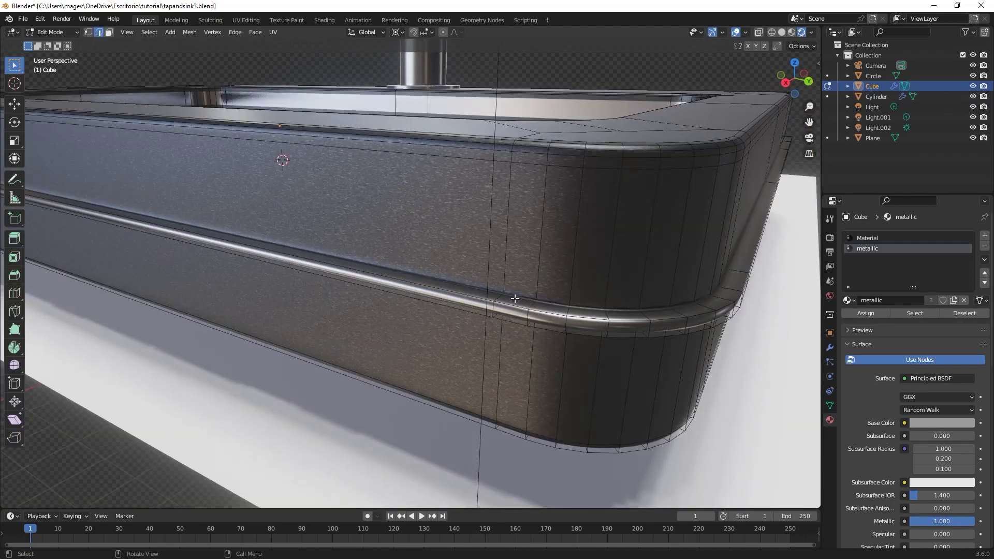
left_click(547, 322, "alt")
key("3")
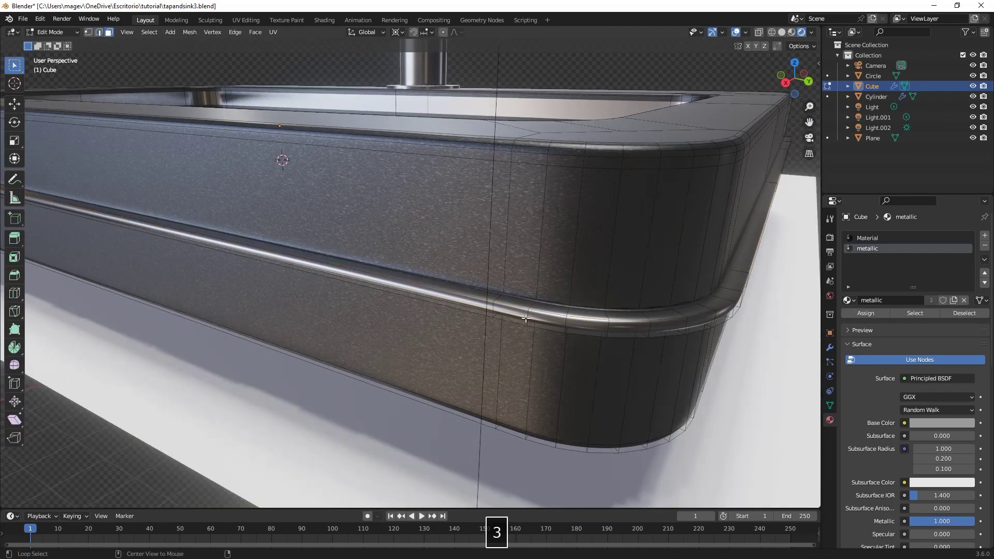
left_click(576, 305, "alt")
key("i")
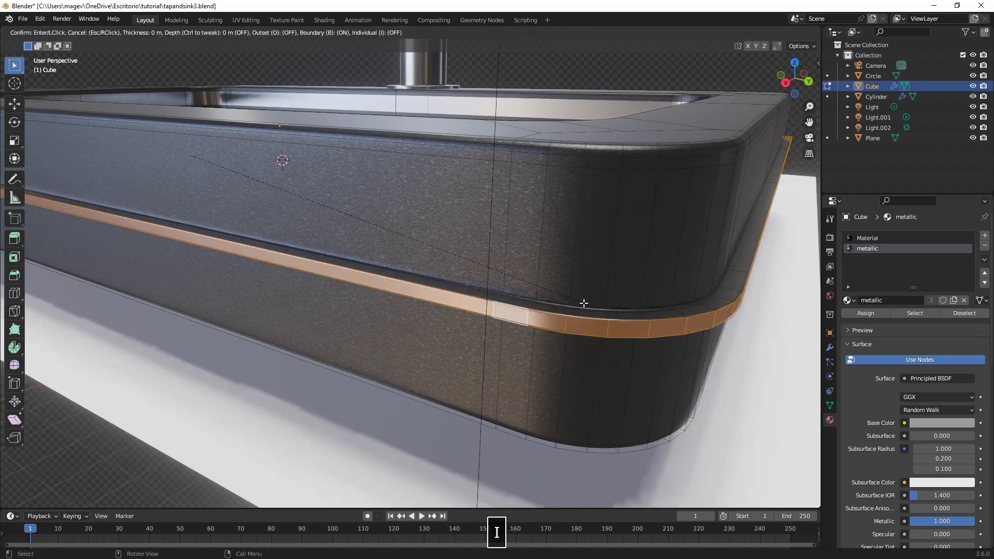
left_click(582, 304)
Step: Select the outer wall's face loop above the band, grow the selection once, and assign the stone Material to it
key("Tab")
scroll(581, 305, "down", 8)
mouse_move(579, 305)
middle_mouse_down()
mouse_move(694, 293)
mouse_move(595, 306)
mouse_move(613, 302)
mouse_move(564, 297)
mouse_move(568, 312)
middle_mouse_up()
scroll(672, 291, "up", 5)
key("Tab")
scroll(595, 306, "up", 2)
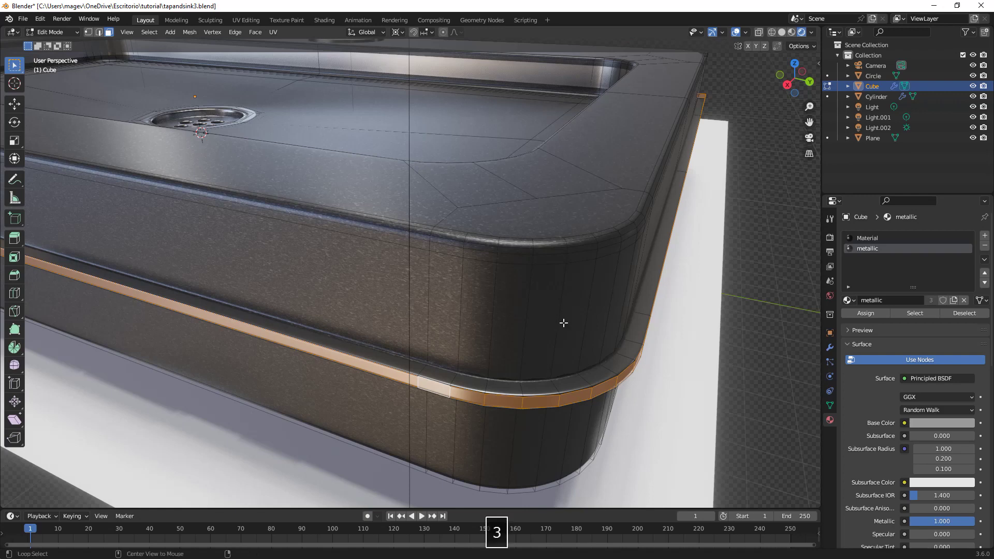
left_click(563, 324, "alt")
key("ctrl+KP_Add")
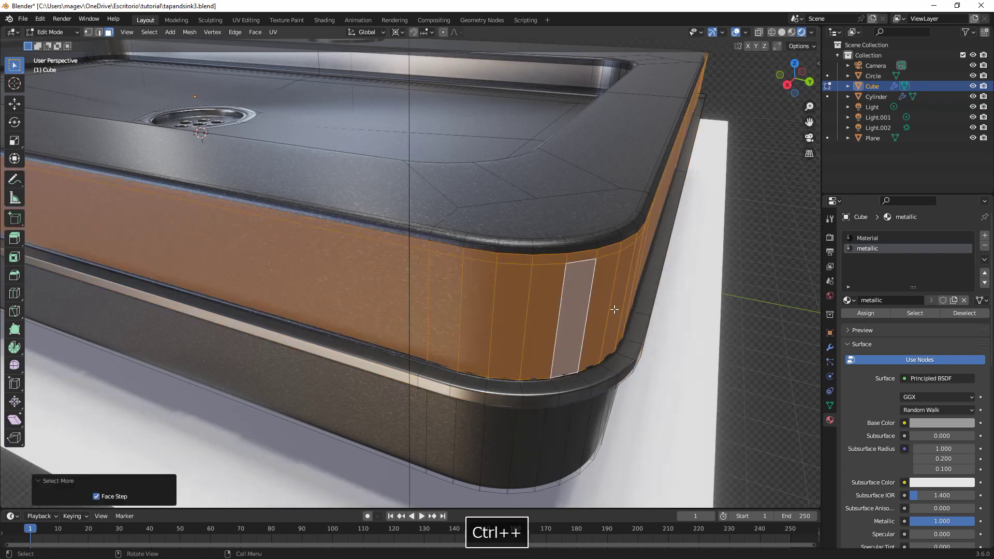
left_click(860, 238)
left_click(867, 313)
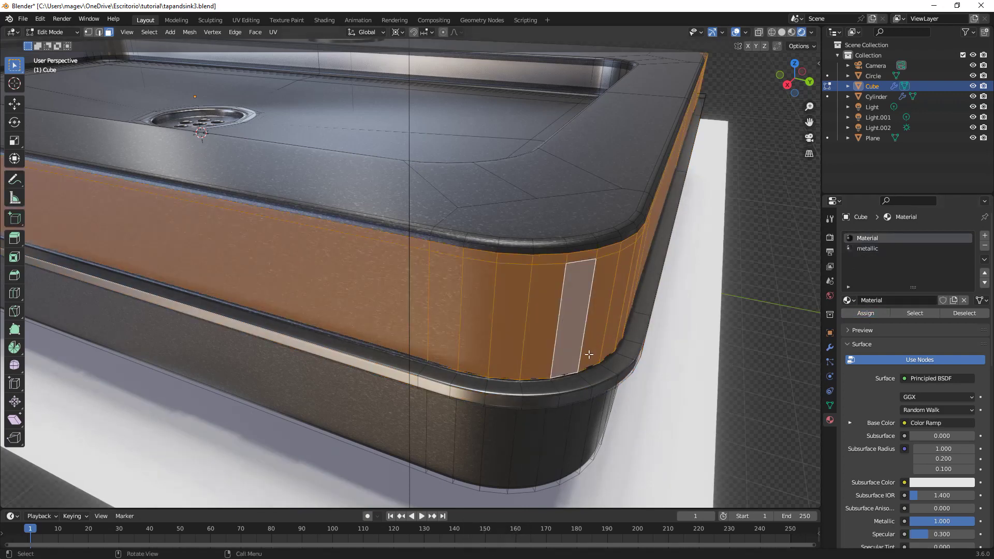
Step: Add edge loops close to the wall on the band's upper face, with a factor of about -0.691, and on its underside
key("ctrl+r")
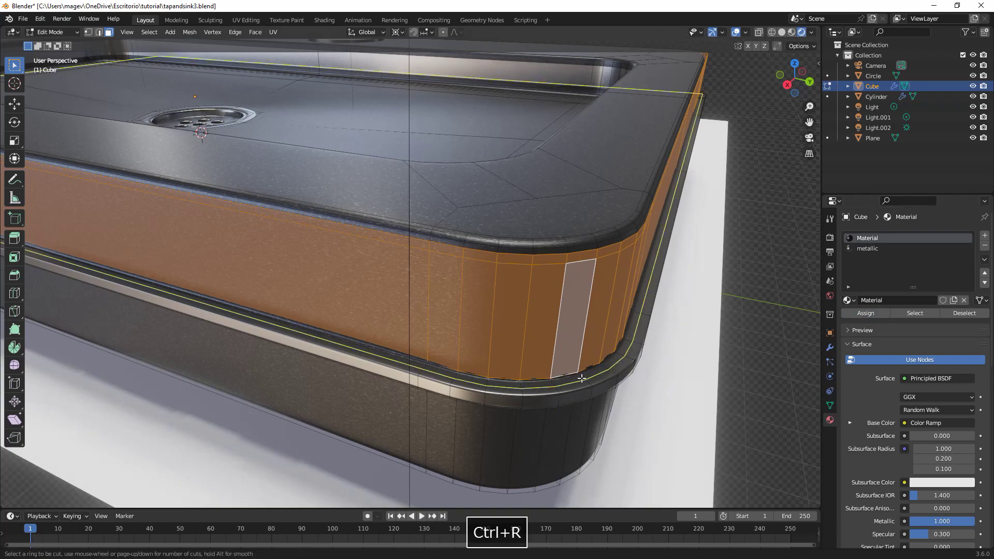
left_click(575, 370)
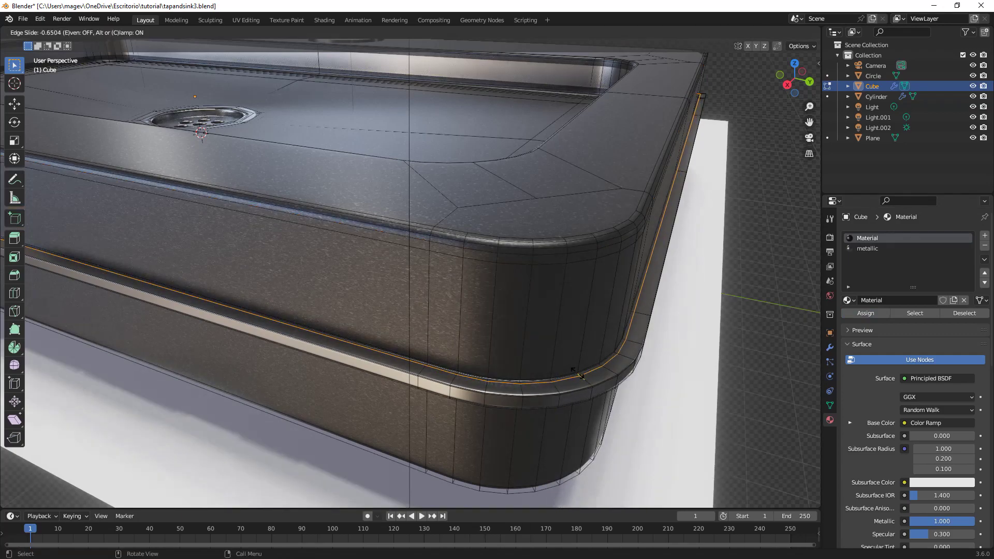
left_click(577, 372)
middle_click_drag(568, 349, 539, 313)
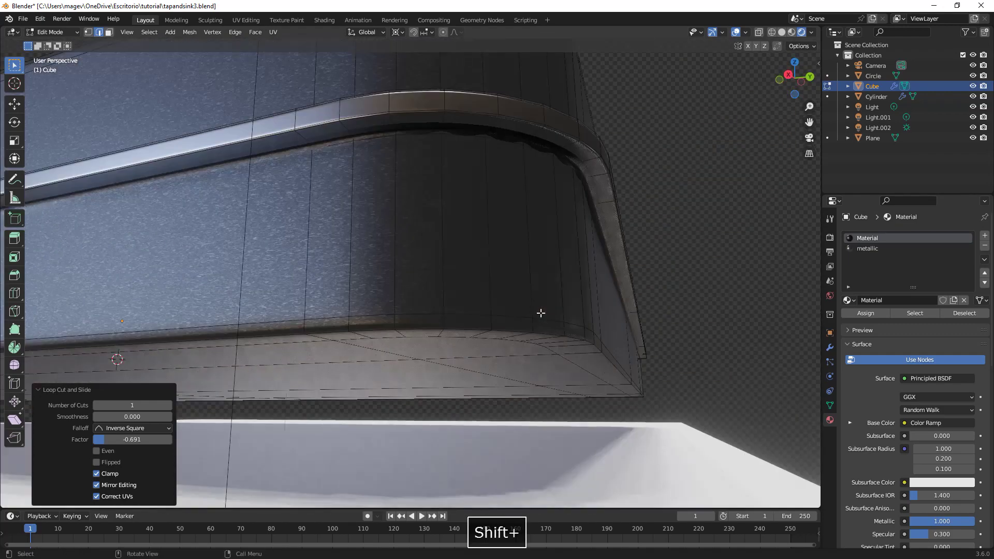
key("ctrl+r")
left_click(596, 166)
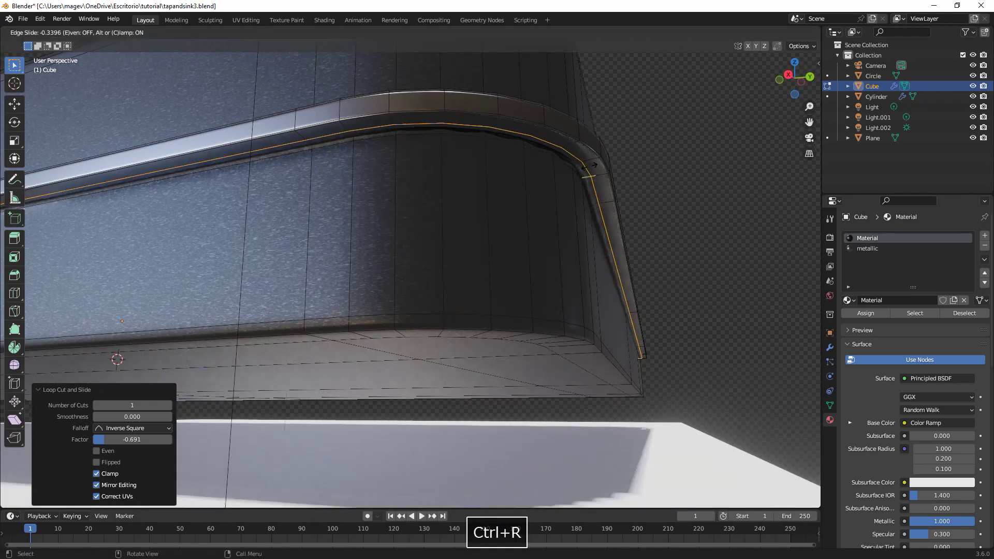
left_click(569, 185)
Step: Select the wall face loop above the band, expand the selection once, and reassign the stone Material to those faces
middle_click_drag(569, 186, 572, 228)
middle_click_drag(547, 321, 549, 269, "shift")
key("3")
left_click(506, 337, "alt")
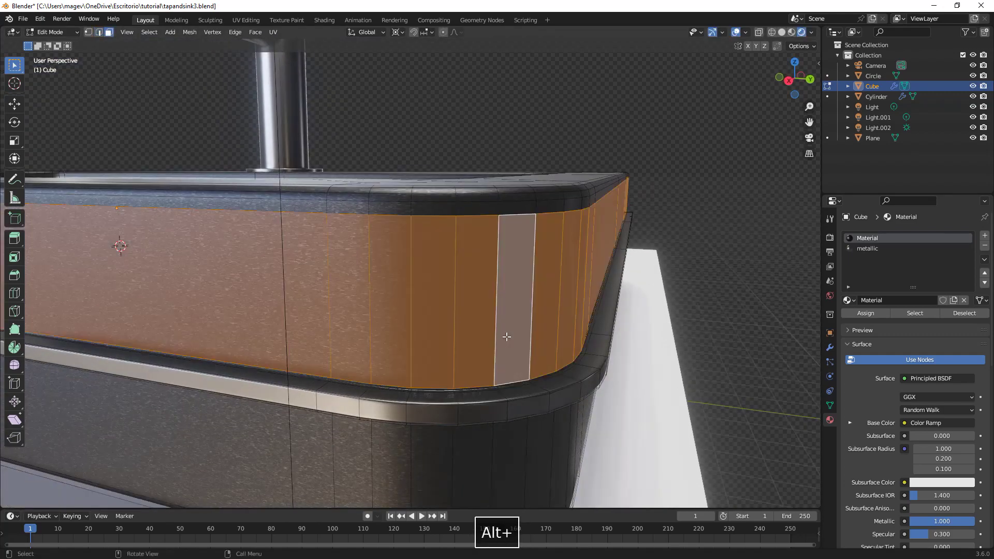
key("ctrl+plus")
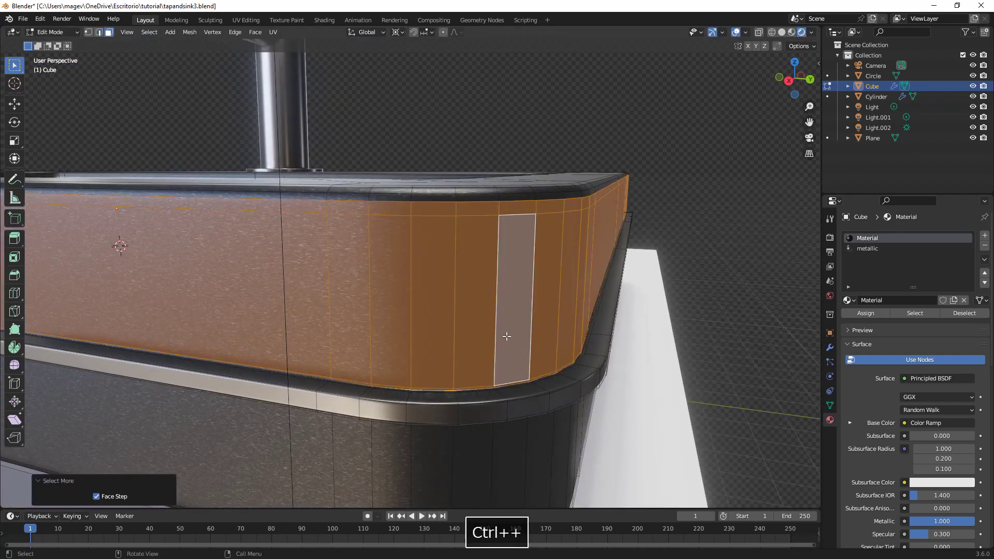
left_click(870, 314)
key("Tab")
Step: Scale the ground plane's mesh by a factor of 10 in Edit Mode
scroll(595, 304, "down", 5)
middle_click_drag(595, 304, 566, 317)
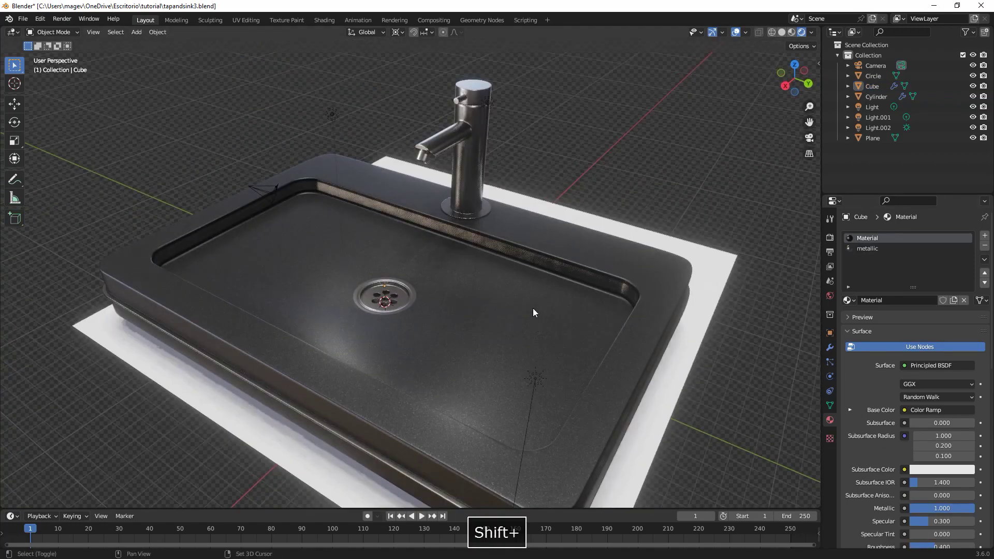
scroll(527, 293, "down", 2)
middle_click_drag(533, 309, 577, 269, "shift")
left_click(577, 270, "shift")
key("Tab")
scroll(582, 276, "down", 2)
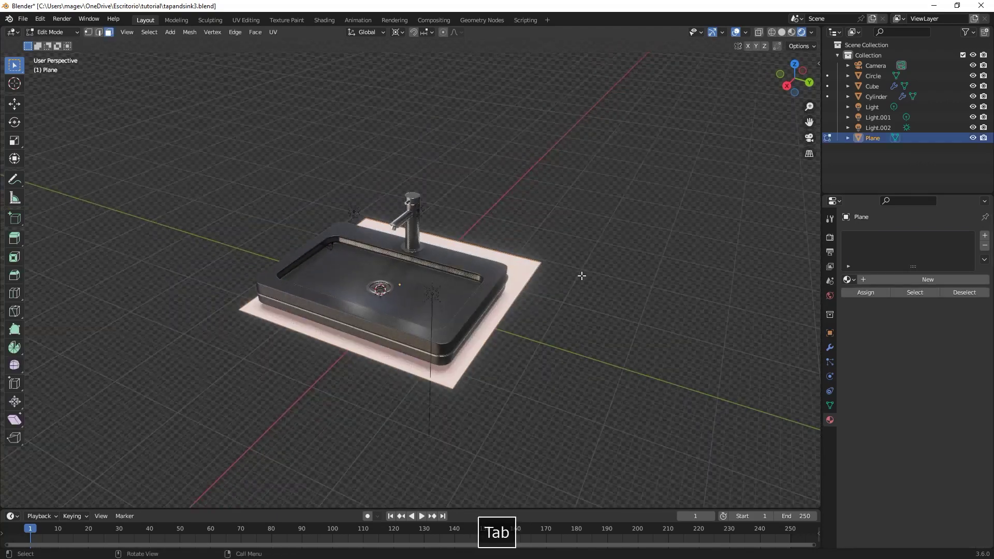
key("s")
key("1")
key("0")
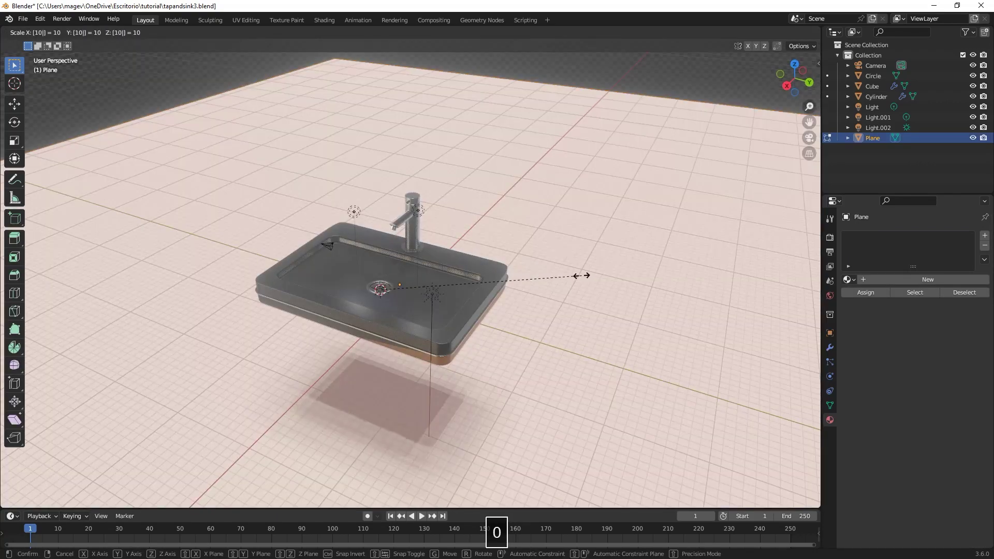
key("Return")
key("Tab")
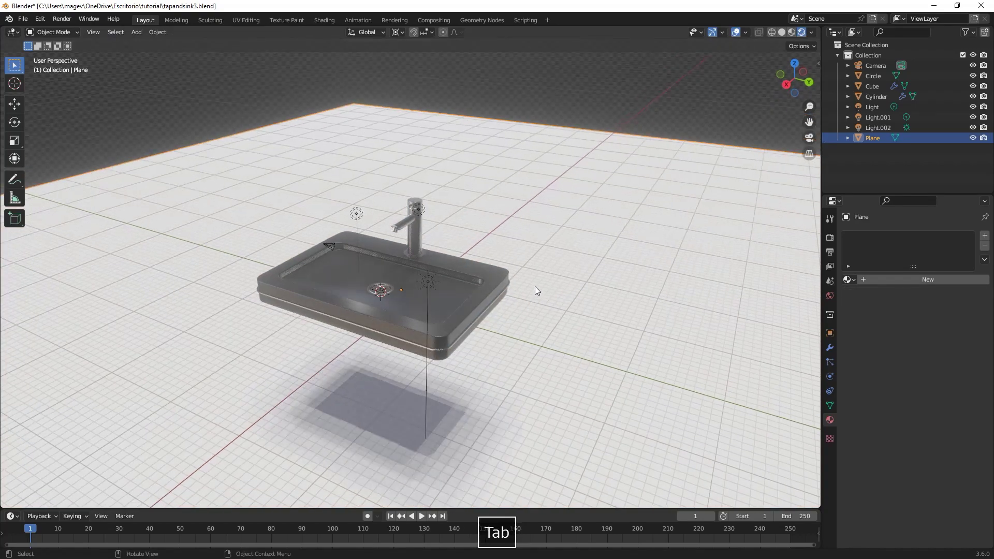
Step: Move the ground plane up about 16.2 m along Z and disable Bloom in the render settings
key("g")
key("z")
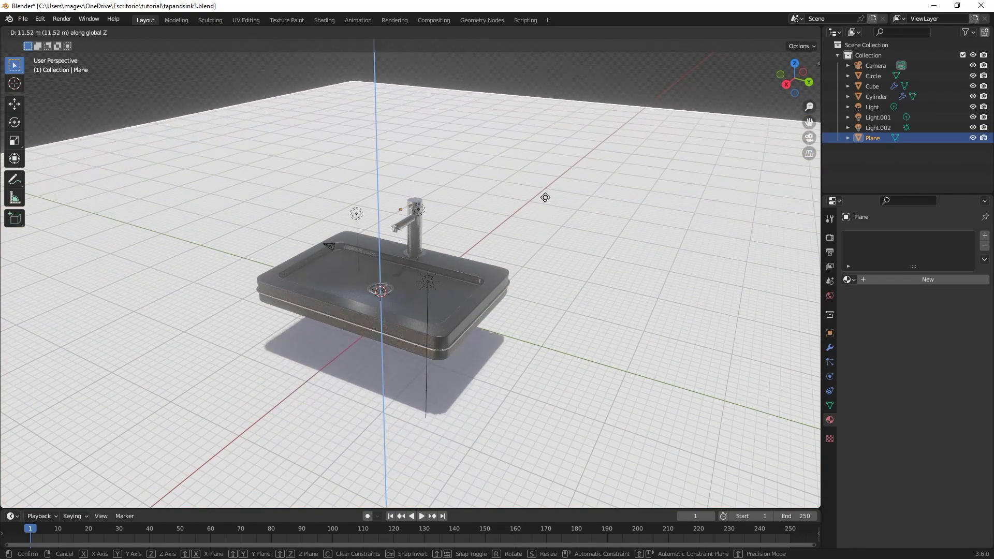
left_click(565, 172)
left_click(830, 237)
left_click(855, 322)
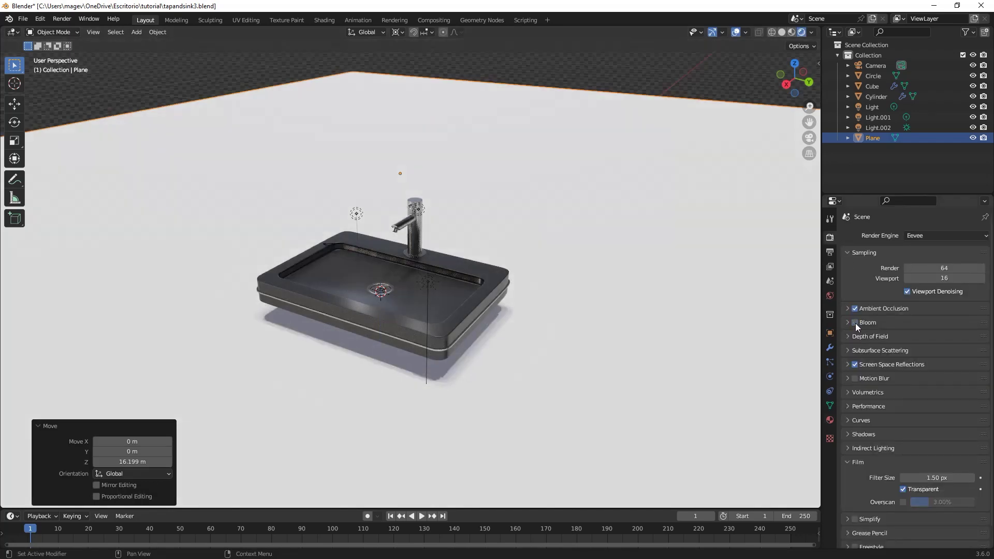
Step: Create a new material for the ground plane and name it bg
left_click(830, 419)
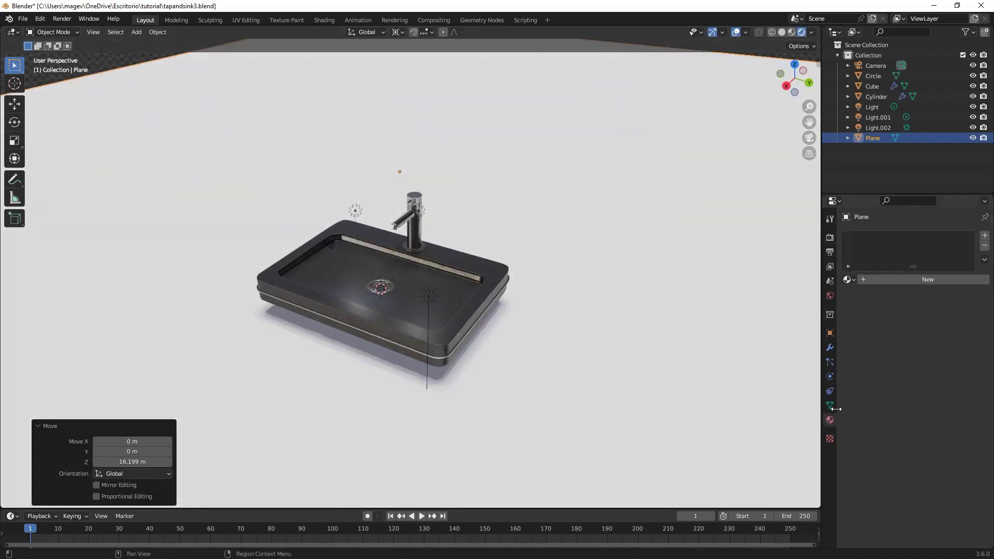
left_click(892, 279)
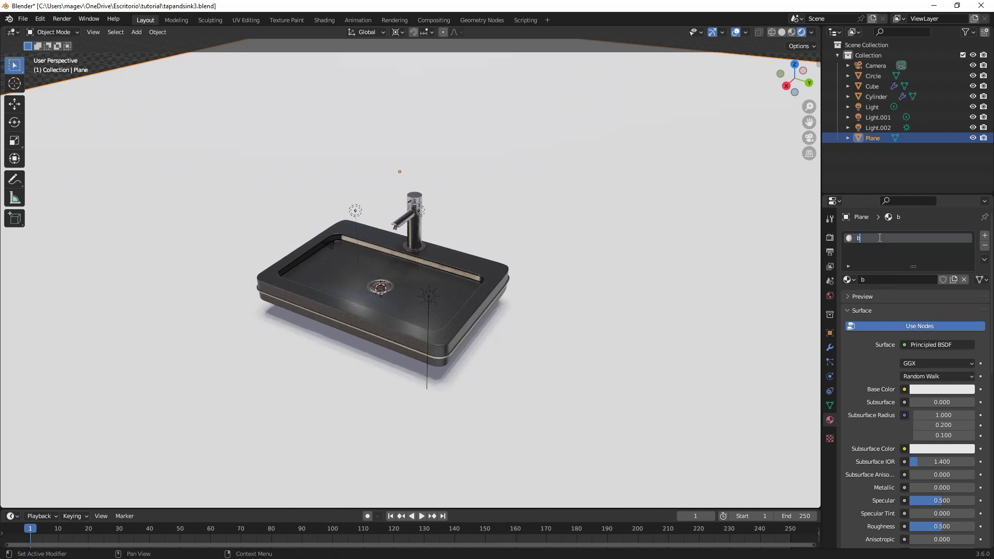
key("Return")
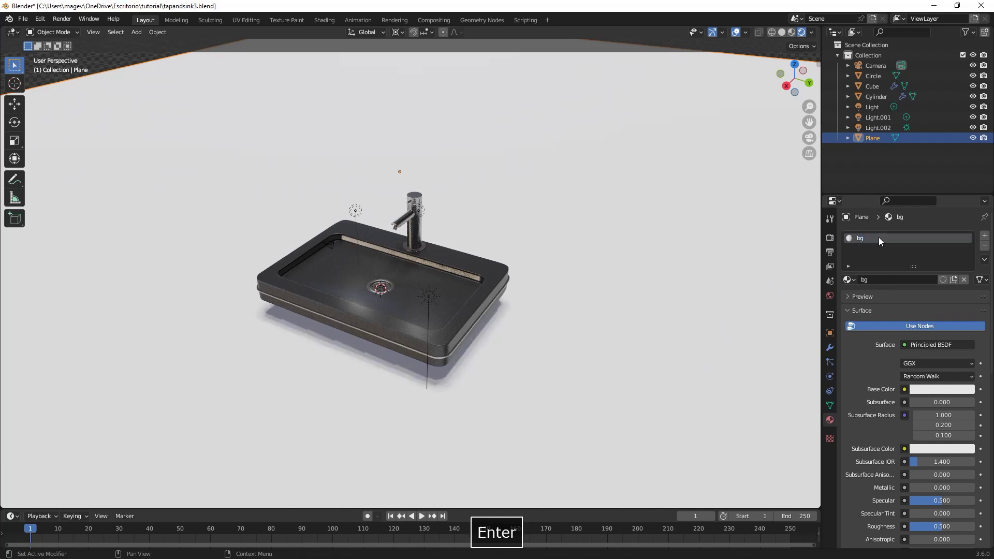
Step: Give the ground plane's bg material a light beige base color
left_click(934, 389)
left_click(914, 285)
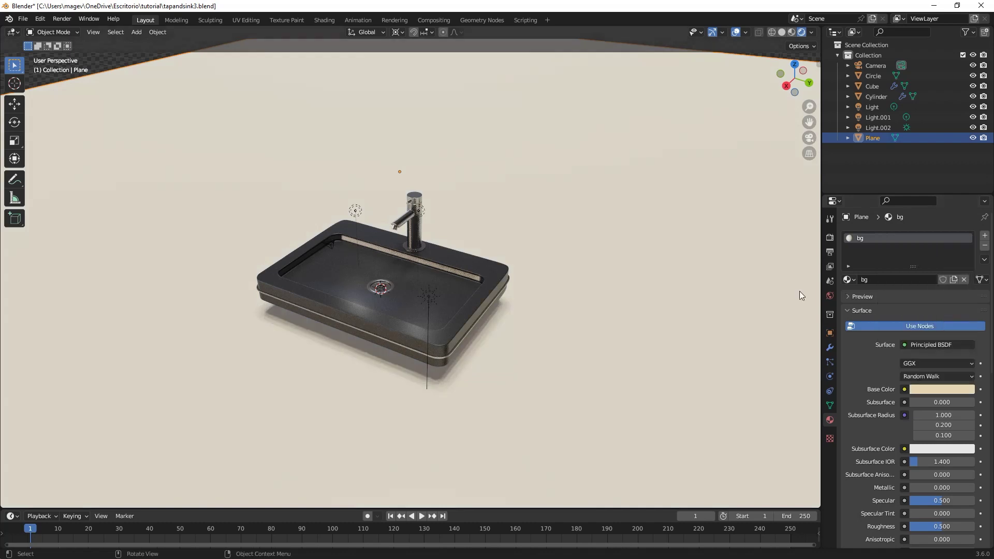
Step: Align the camera to a closer perspective view of the sink and lock the camera to the view
mouse_move(527, 268)
middle_mouse_down()
mouse_move(539, 256)
mouse_move(520, 253)
middle_mouse_up()
scroll(533, 259, "up", 2)
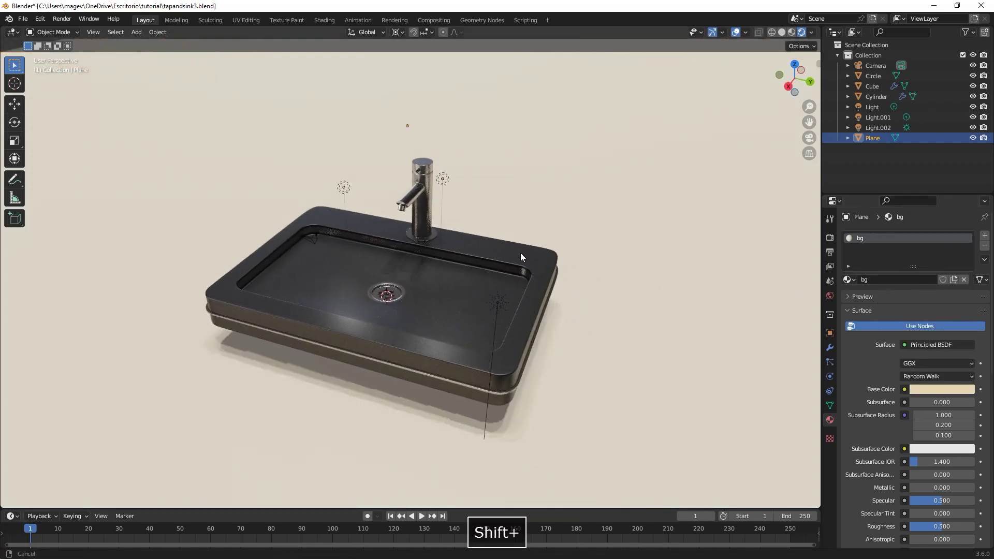
key("ctrl+alt+KP_0")
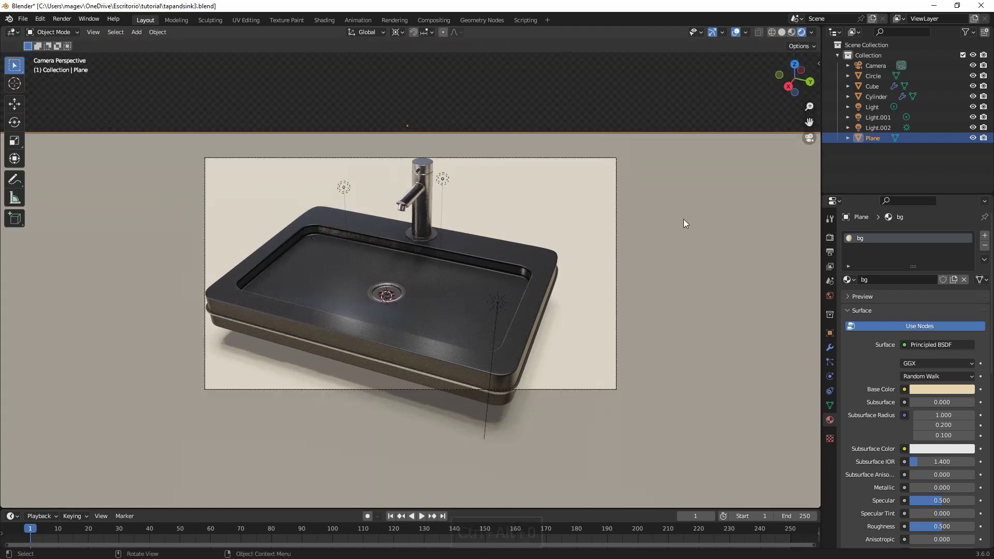
key("n")
left_click(814, 110)
left_click(756, 189)
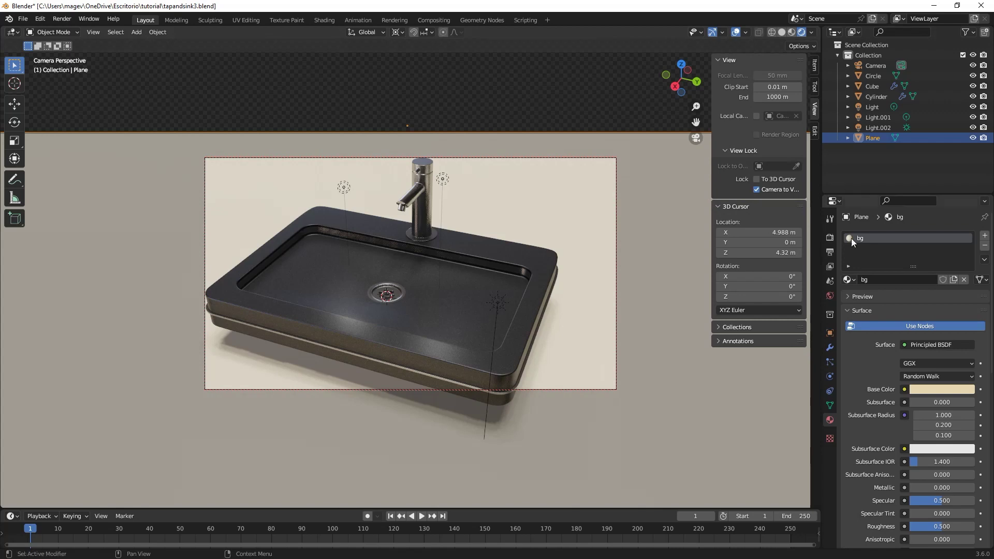
Step: Set the camera's clip end to 500 m and reframe the shot so the whole sink and tap fit inside the frame
left_click(875, 66)
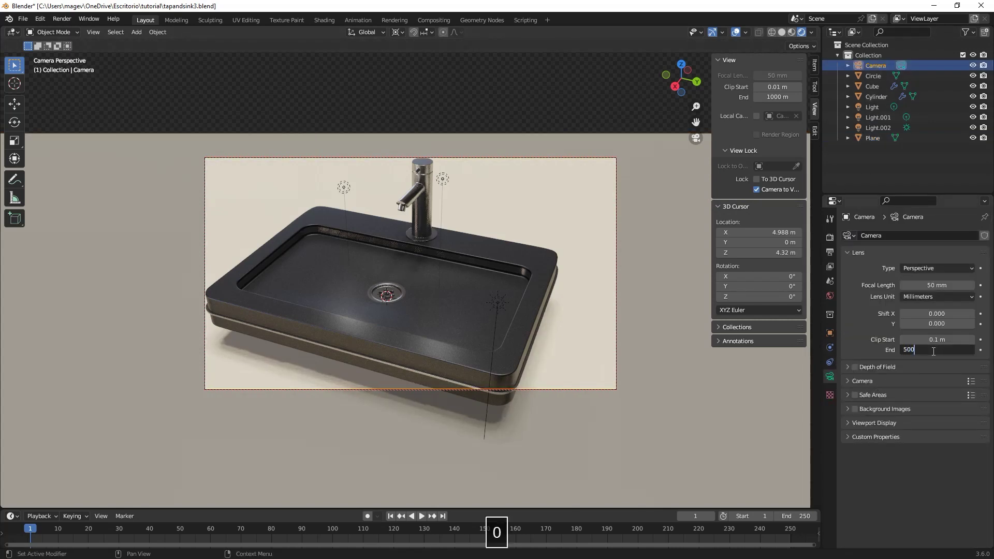
key("Return")
mouse_move(523, 275)
middle_mouse_down("shift")
mouse_move(527, 322)
mouse_move(535, 287)
mouse_move(527, 290)
middle_mouse_up("shift")
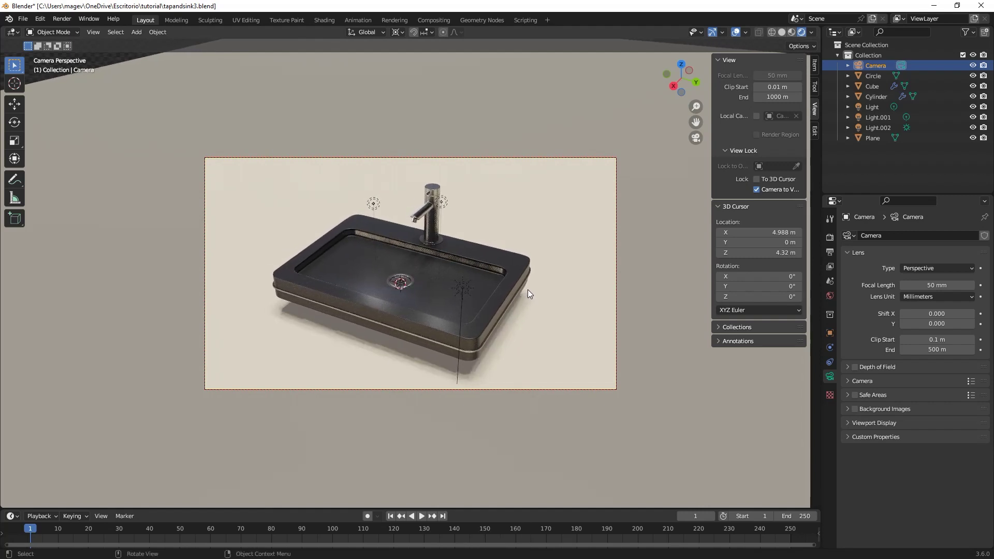
Step: Insert a Location & Rotation keyframe for the camera at frame 1 and another keyframe at frame 250 from a closer, lower angle on the sink
key("i")
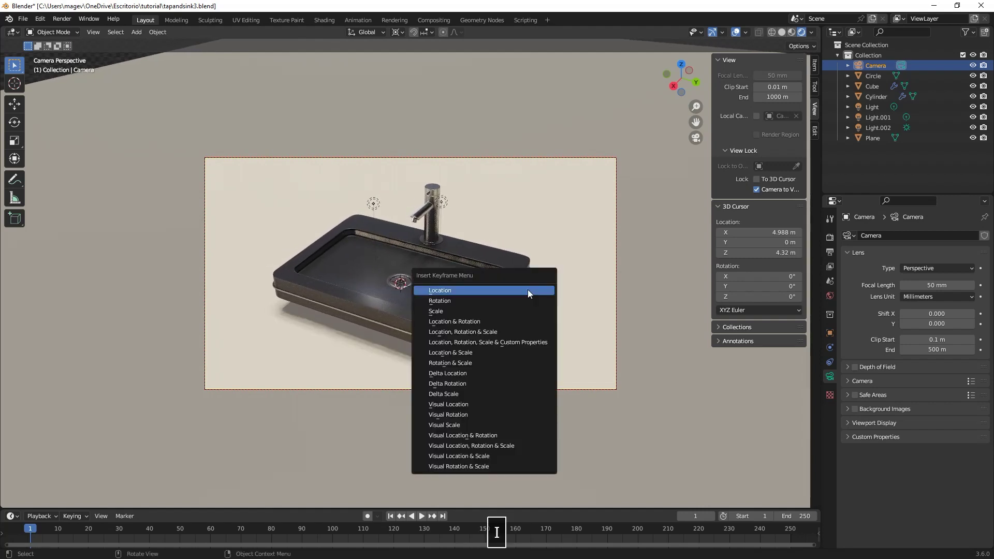
left_click(504, 321)
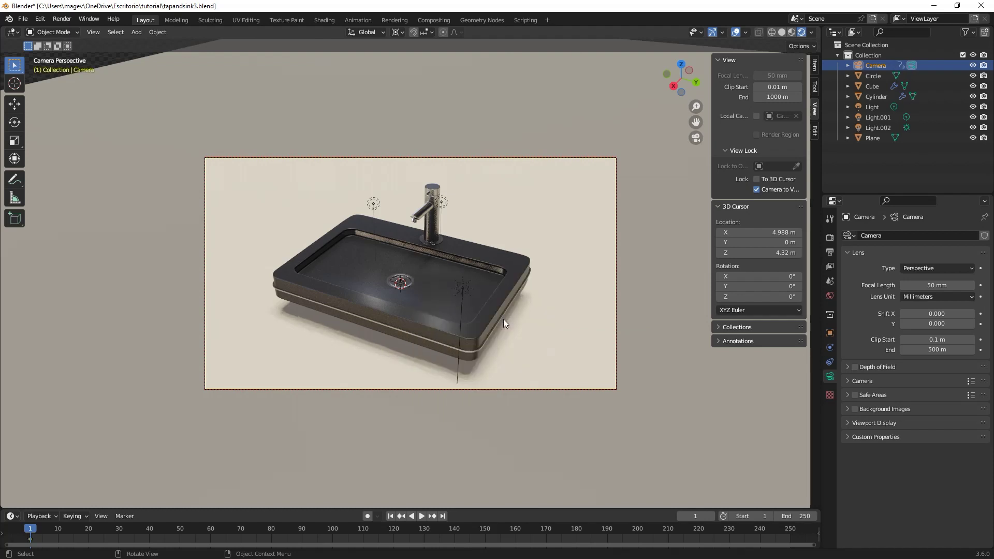
mouse_move(491, 299)
middle_mouse_down()
mouse_move(473, 299)
mouse_move(489, 304)
middle_mouse_up()
mouse_move(489, 291)
middle_mouse_down()
mouse_move(488, 278)
mouse_move(475, 284)
middle_mouse_up()
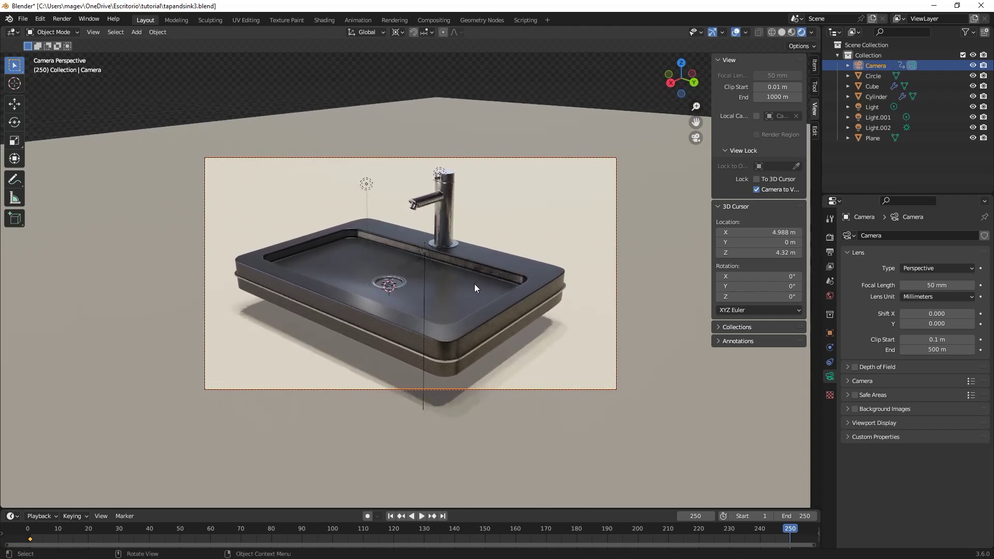
key("i")
left_click(473, 284)
Step: Play back the camera animation to check the movement, and return to frame 1
left_click(421, 515)
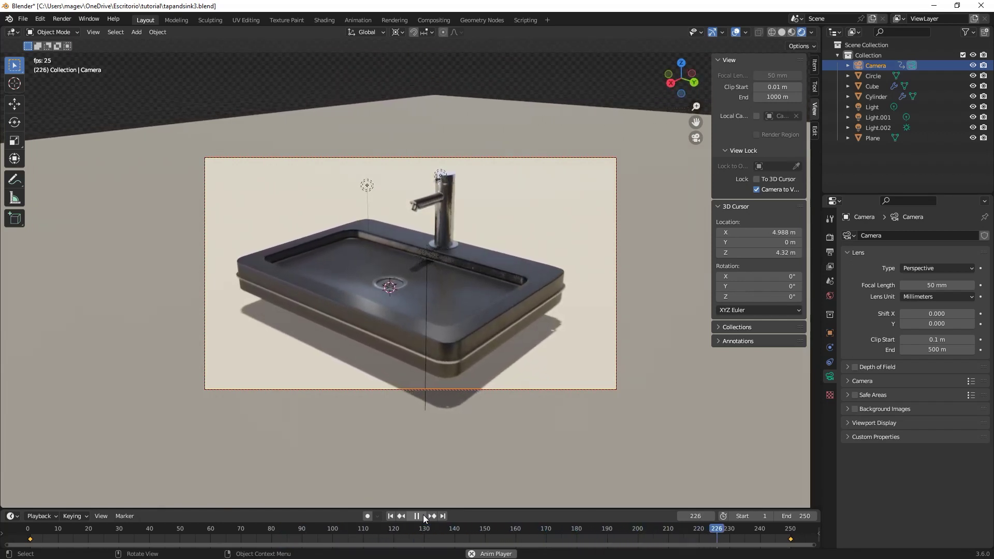
left_click(424, 516)
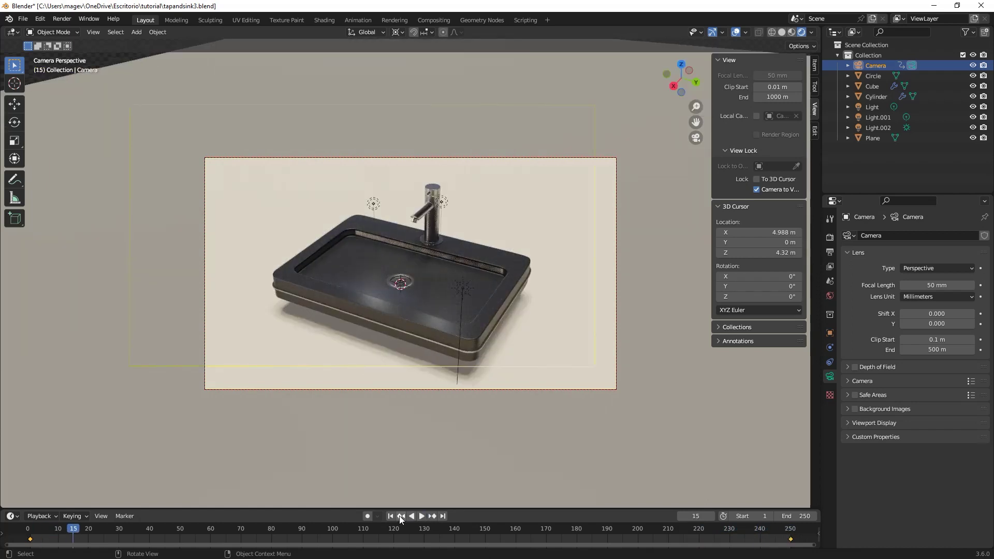
left_click(392, 516)
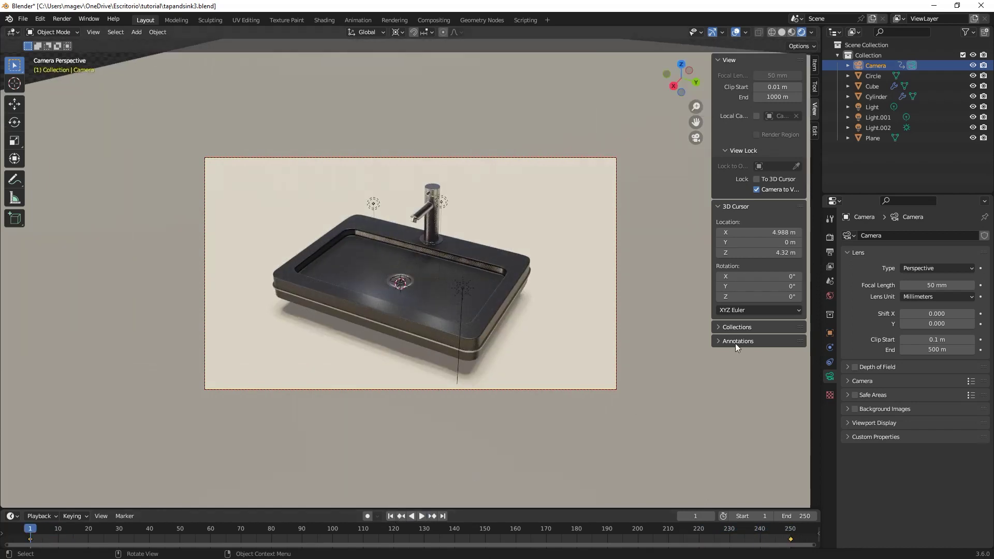
Step: Set the Eevee render sampling to 512 samples
left_click(830, 237)
left_click(931, 268)
type("5")
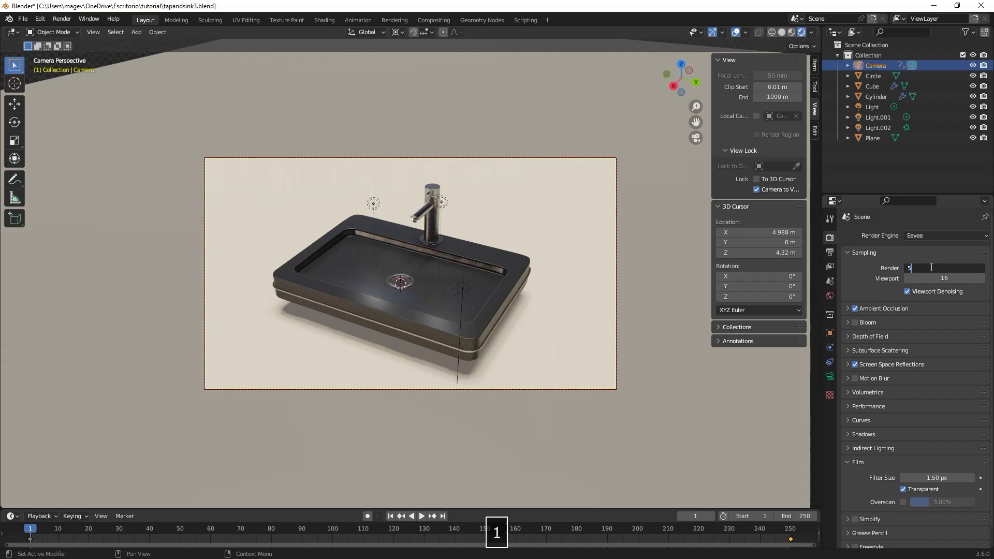
type("12")
key("Return")
Step: Set the render output path to /tmp\sinkandtaprender1
left_click(830, 253)
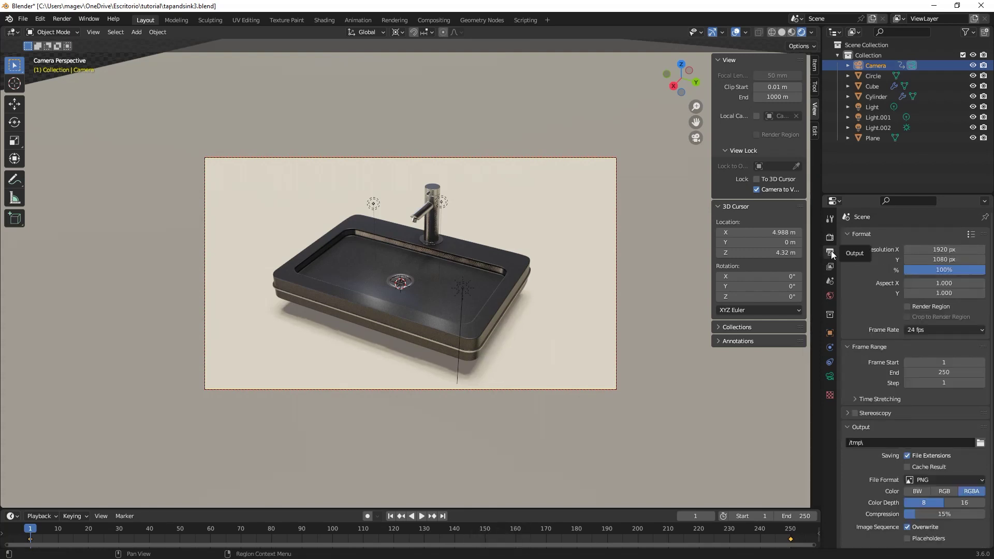
left_click(875, 441)
type("\\sink")
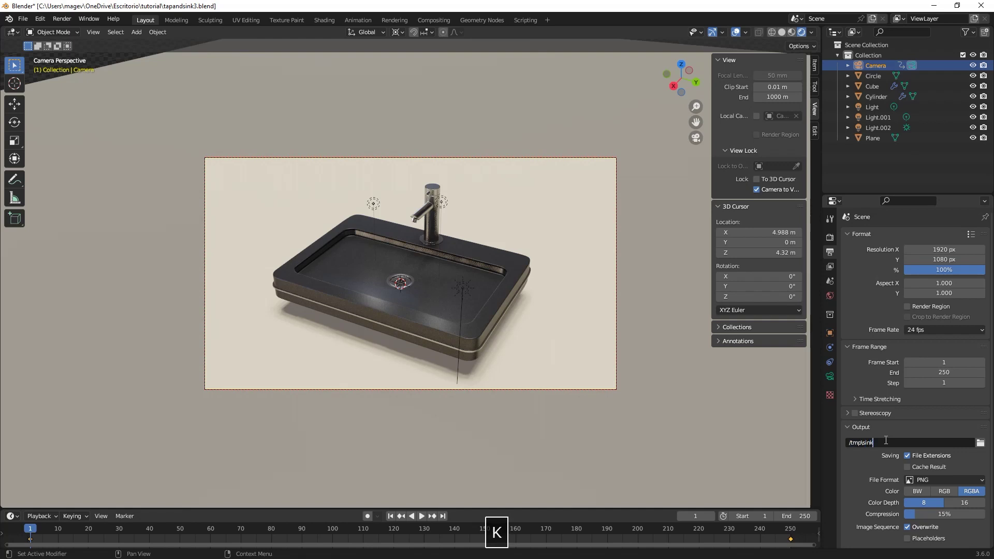
type("andtaprender1")
key("Return")
Step: Set the output format to FFmpeg Video with an MPEG-4 container and Perceptually Lossless output quality
left_click(930, 479)
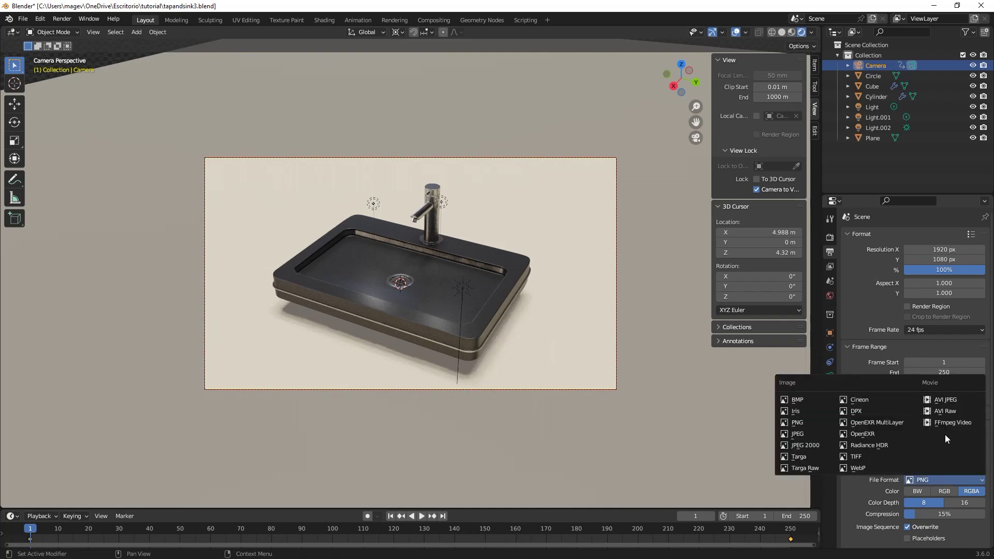
left_click(949, 424)
scroll(913, 486, "down", 5)
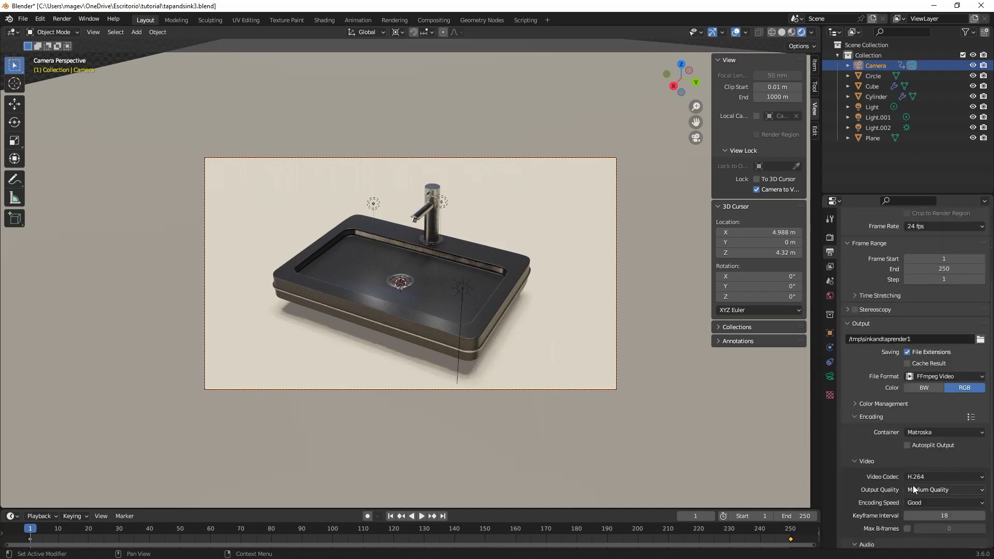
left_click(943, 433)
left_click(929, 396)
left_click(928, 490)
left_click(940, 455)
Step: Start rendering the camera animation of the sink
left_click(63, 18)
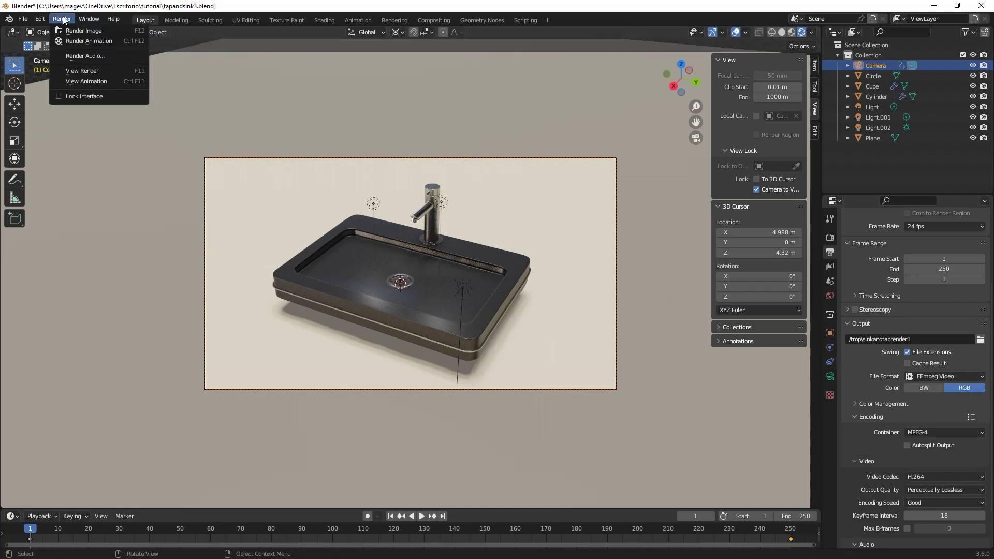